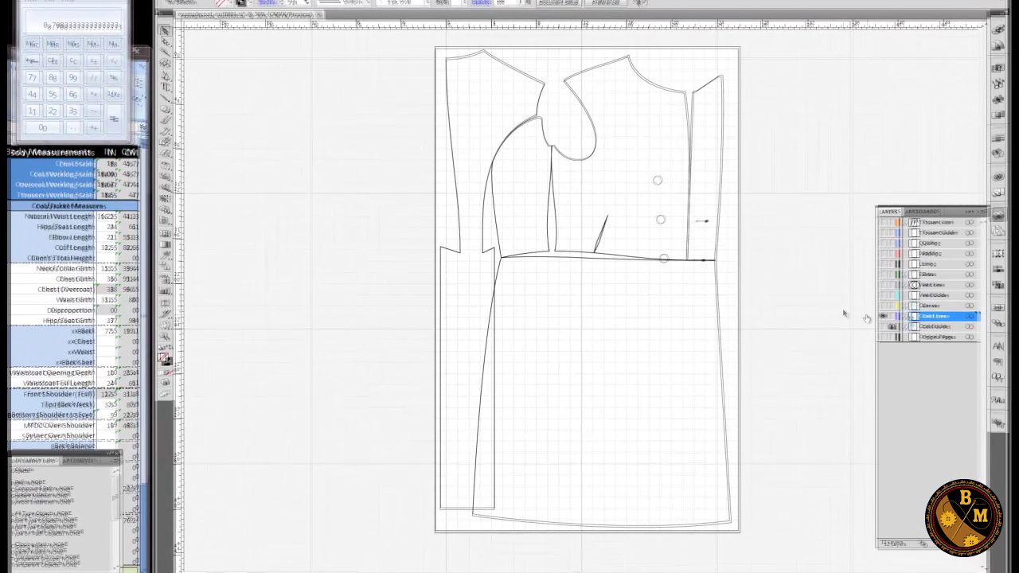
Move all the coat pattern outlines off the artboard to its right side, leaving the blue guides in place.
{"action": "left_click", "coordinate": [852, 323]}
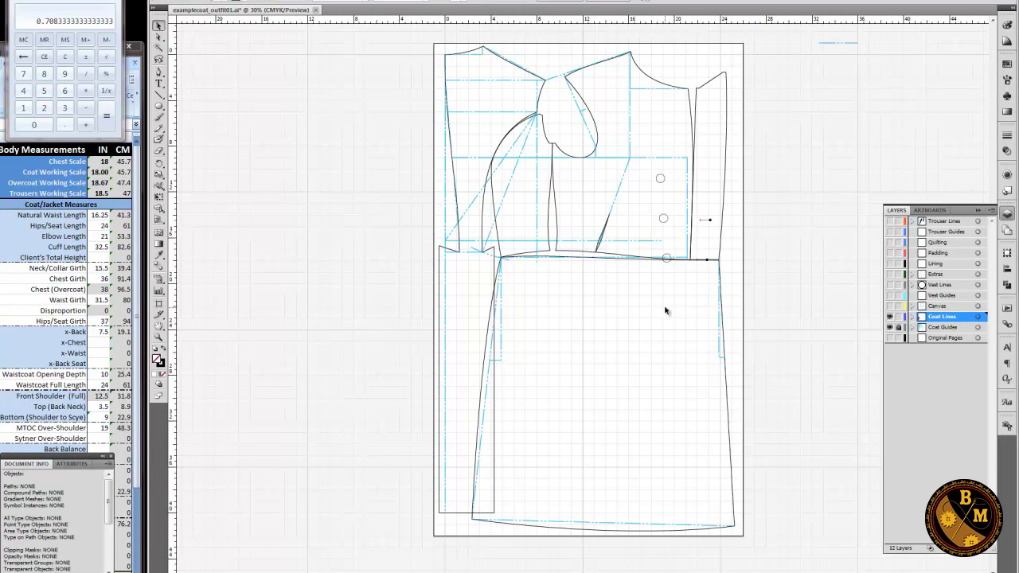
{"action": "key", "text": "ctrl+a"}
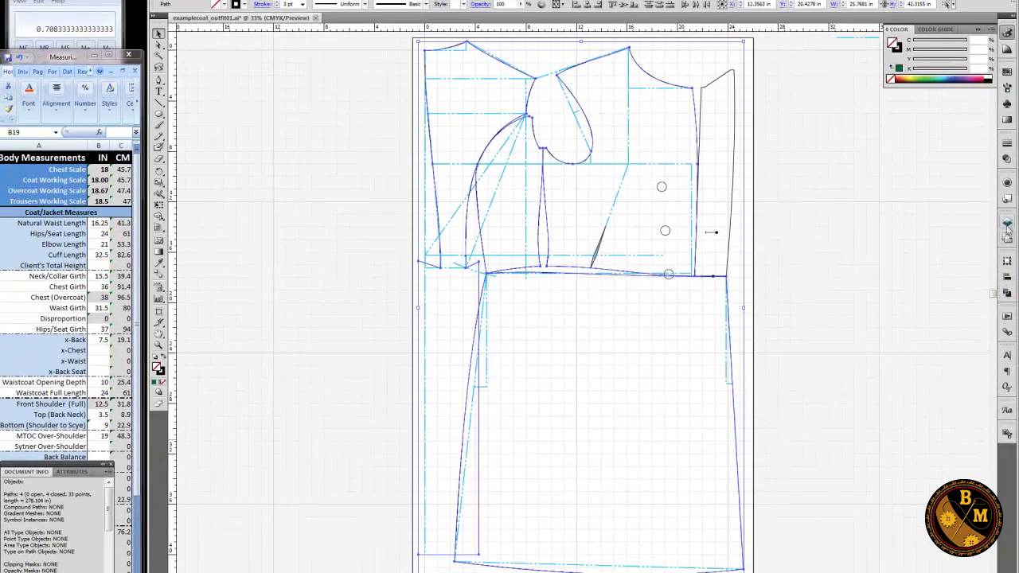
{"action": "left_click", "coordinate": [1007, 222]}
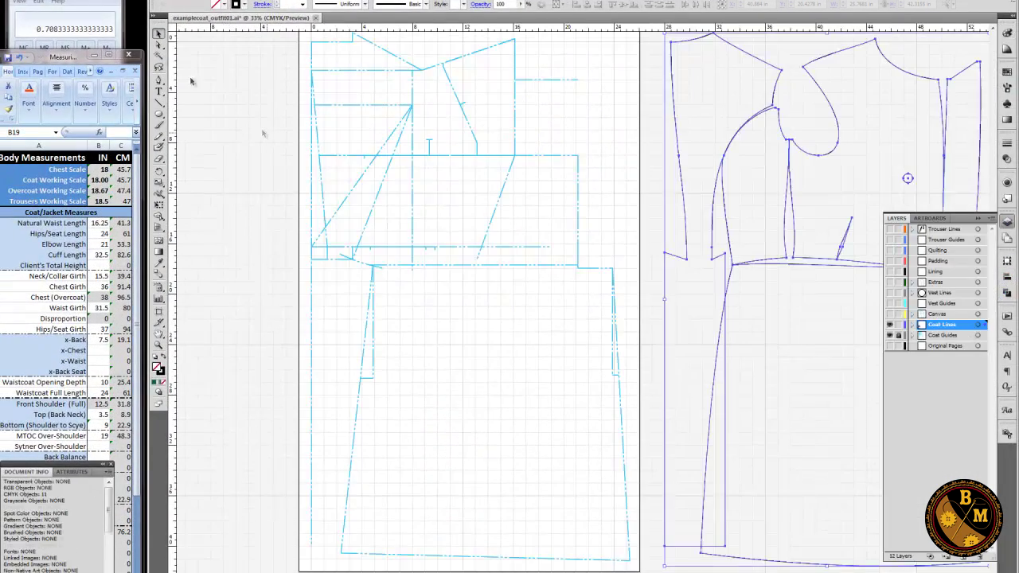
{"action": "left_click", "coordinate": [190, 80]}
Lock the Coat Lines layer, unlock Coat Guides and clear the old guide lines from the artboard.
{"action": "left_click", "coordinate": [158, 45]}
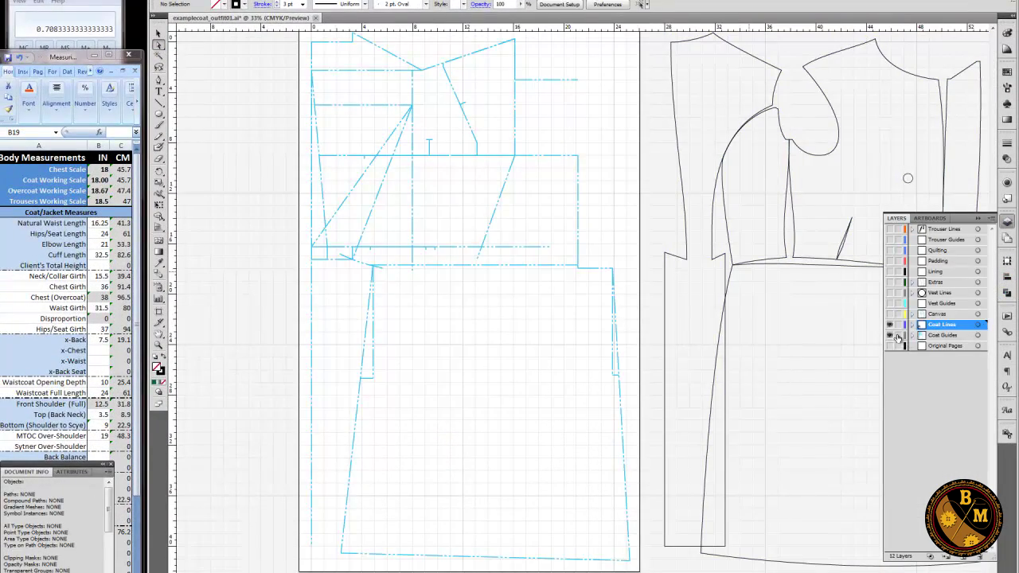
{"action": "scroll", "coordinate": [283, 80], "scroll_direction": "up", "scroll_amount": 1}
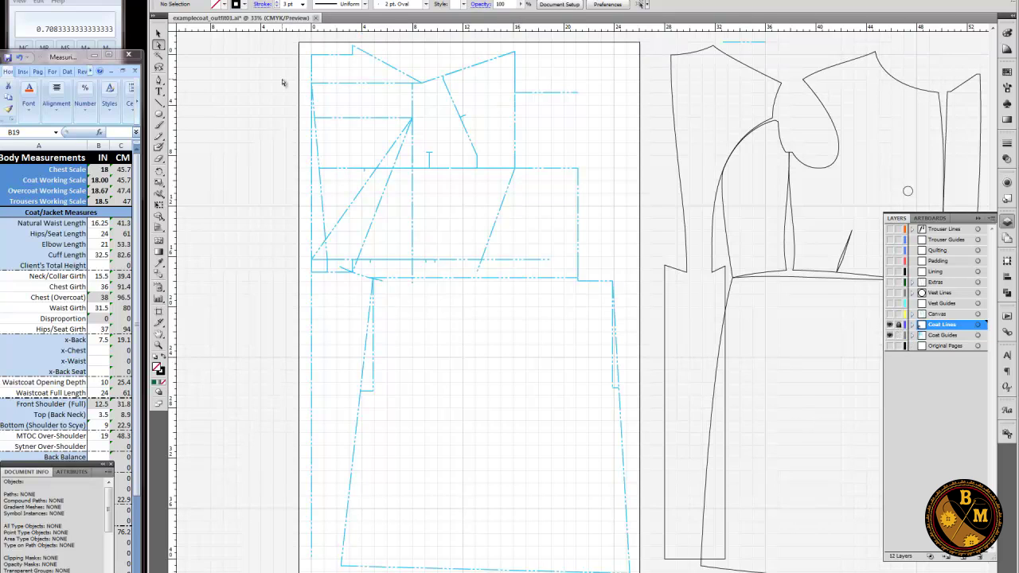
{"action": "left_click_drag", "start_coordinate": [281, 35], "coordinate": [646, 560]}
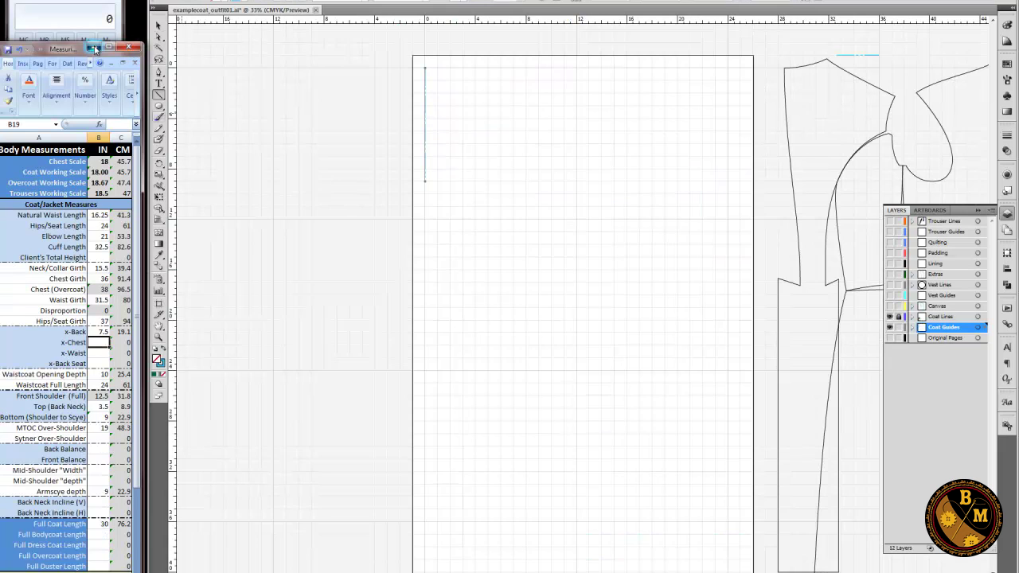
Replace the spreadsheet with a Notepad list: 36" breast, 32" waist, 38" hips, 16.5 natural waist, 40 full length, 7" half back, Scale 18".
{"action": "left_click", "coordinate": [94, 48]}
{"action": "key", "text": "super"}
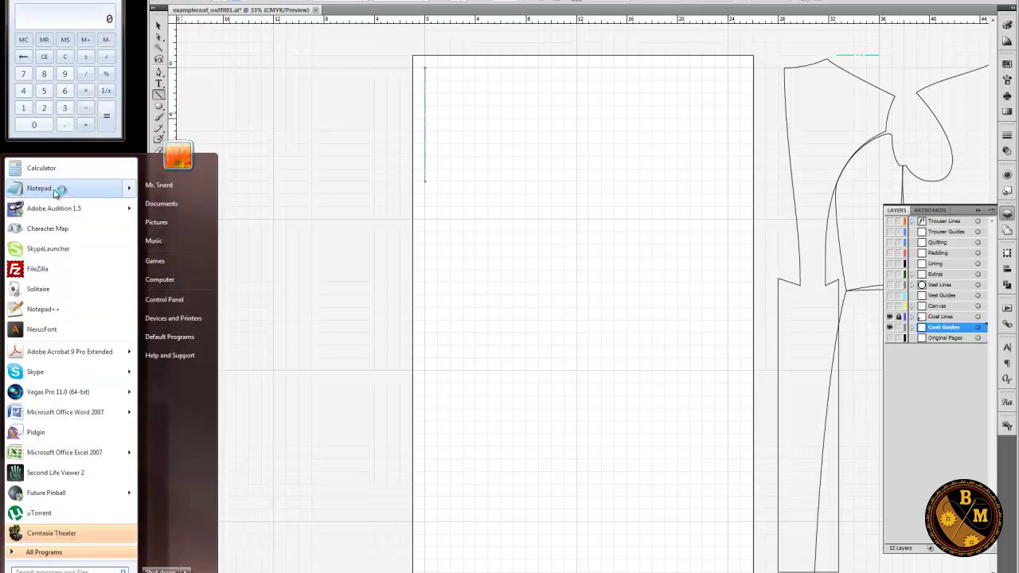
{"action": "key", "text": "Escape"}
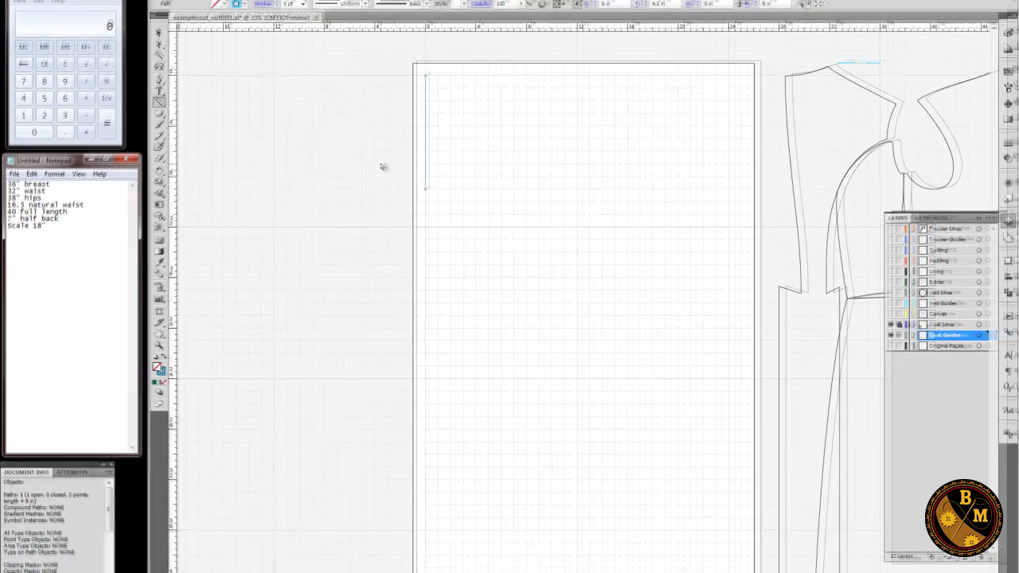
Draw a 40 in guide line at 270° down from the zero point near the artboard's upper-left corner.
{"action": "left_click", "coordinate": [657, 55], "text": "ctrl"}
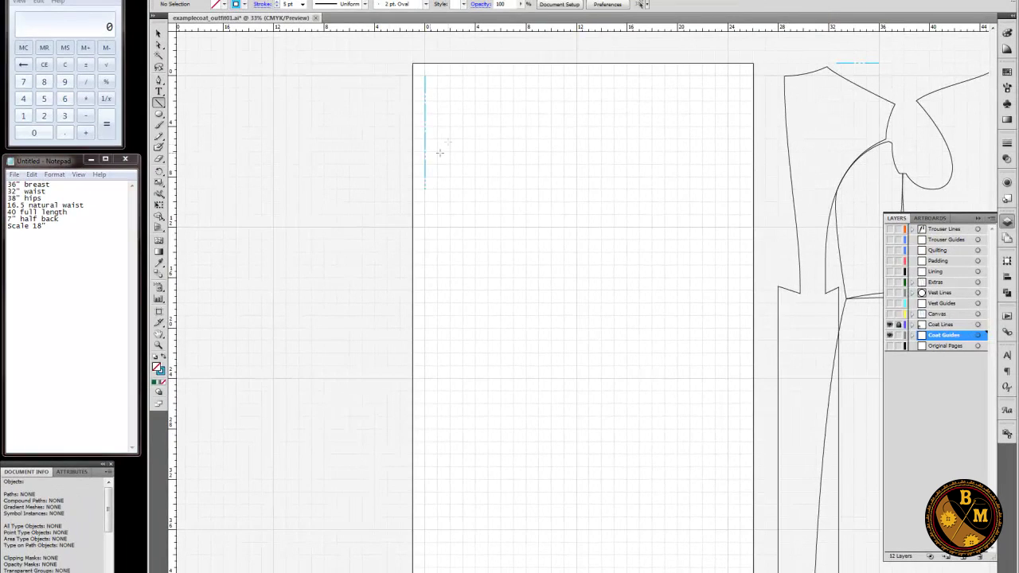
{"action": "left_click", "coordinate": [407, 273]}
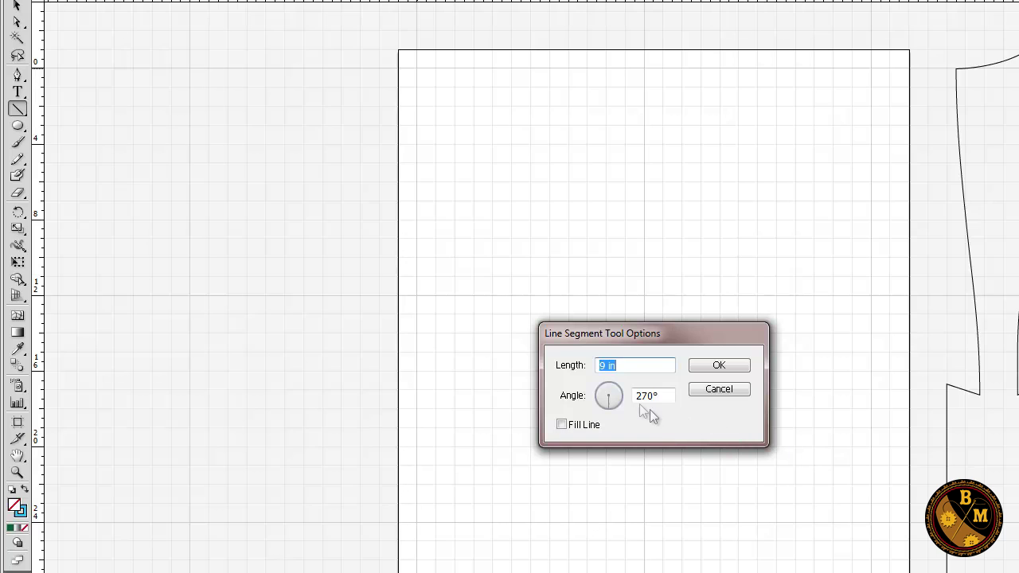
{"action": "type", "text": "40"}
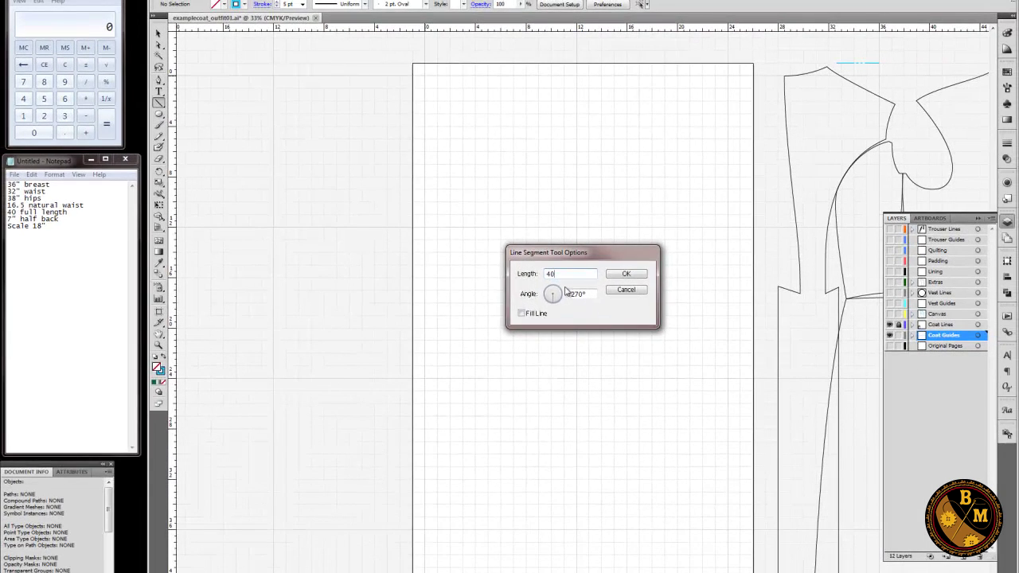
{"action": "key", "text": "Return"}
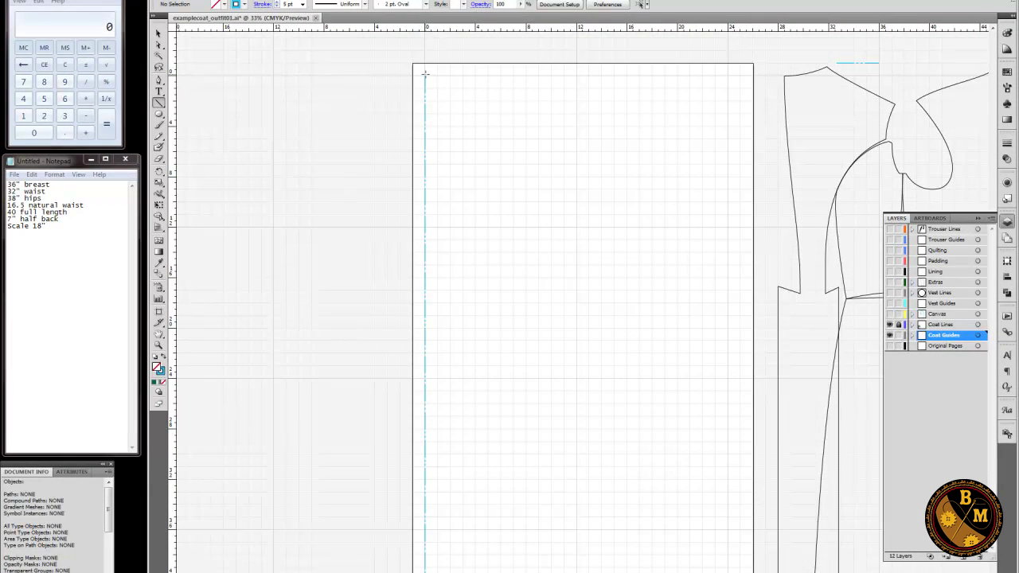
Add 16.5 in and 9 in guide lines at 270° from the top of the 40 in back line.
{"action": "left_click", "coordinate": [425, 74]}
{"action": "type", "text": "16.5"}
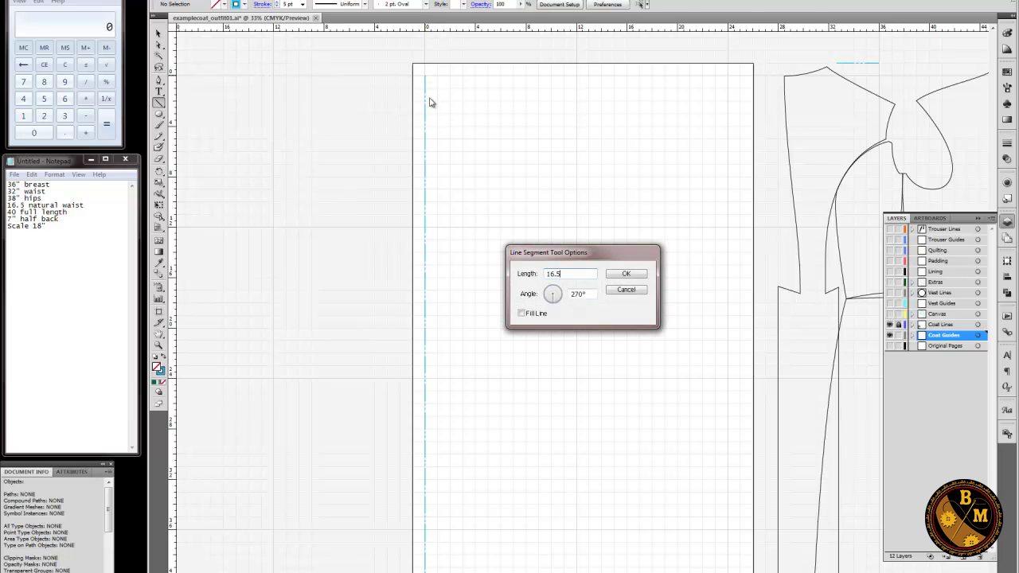
{"action": "key", "text": "Return"}
{"action": "left_click", "coordinate": [424, 76]}
{"action": "type", "text": "9"}
{"action": "key", "text": "Return"}
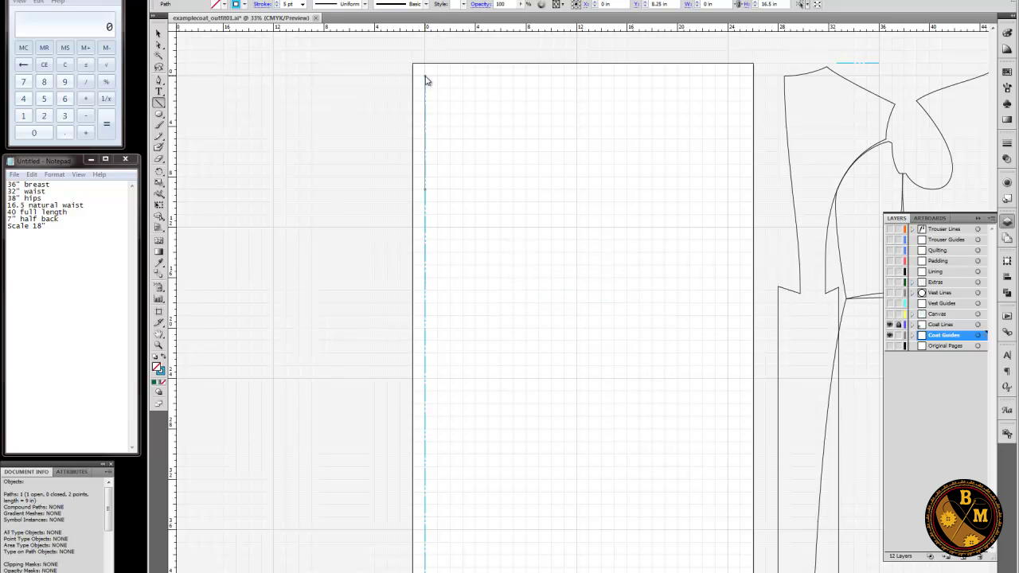
Calculate 9 divided by 4 and draw a 2.25 in guide line down from the top of the back line.
{"action": "left_click", "coordinate": [72, 65]}
{"action": "key", "text": "9"}
{"action": "key", "text": "4"}
{"action": "key", "text": "Return"}
{"action": "left_click", "coordinate": [425, 76]}
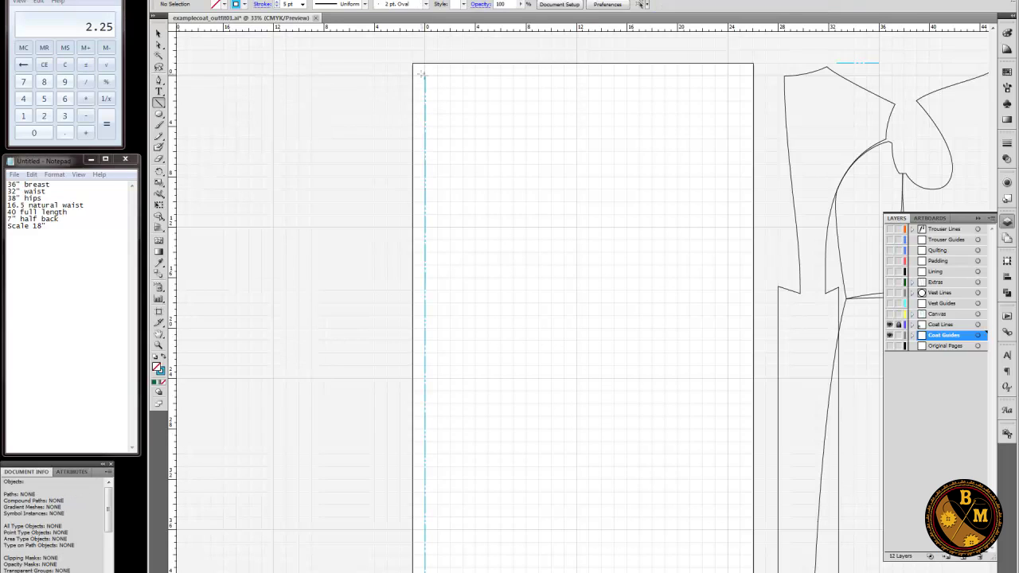
{"action": "left_click", "coordinate": [627, 274]}
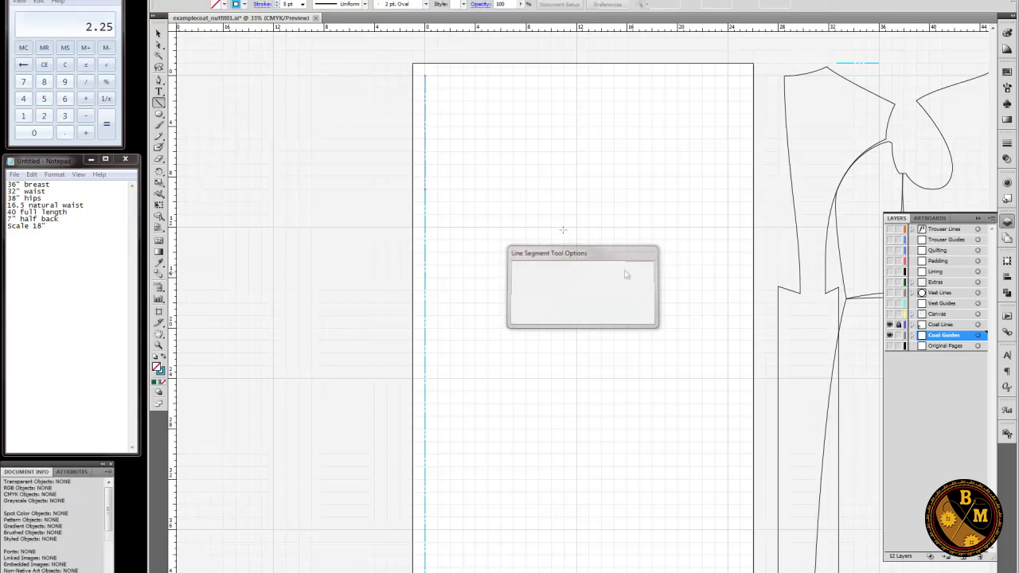
{"action": "left_click", "coordinate": [425, 75]}
{"action": "type", "text": "2.25"}
{"action": "key", "text": "Return"}
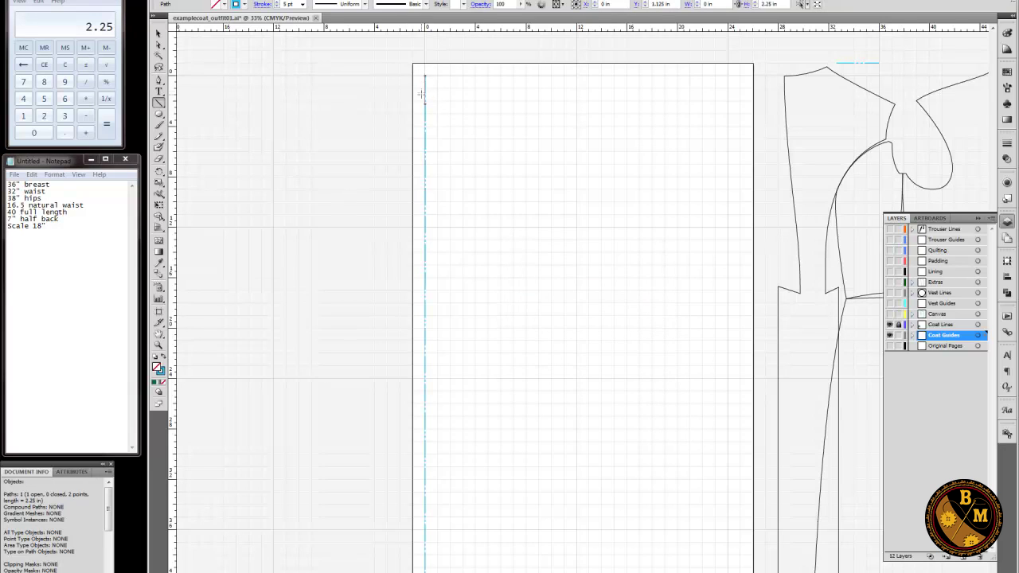
Draw a 2.75 in guide line down from the lower end of the 2.25 in line.
{"action": "left_click", "coordinate": [425, 103]}
{"action": "type", "text": "2.75"}
{"action": "key", "text": "Return"}
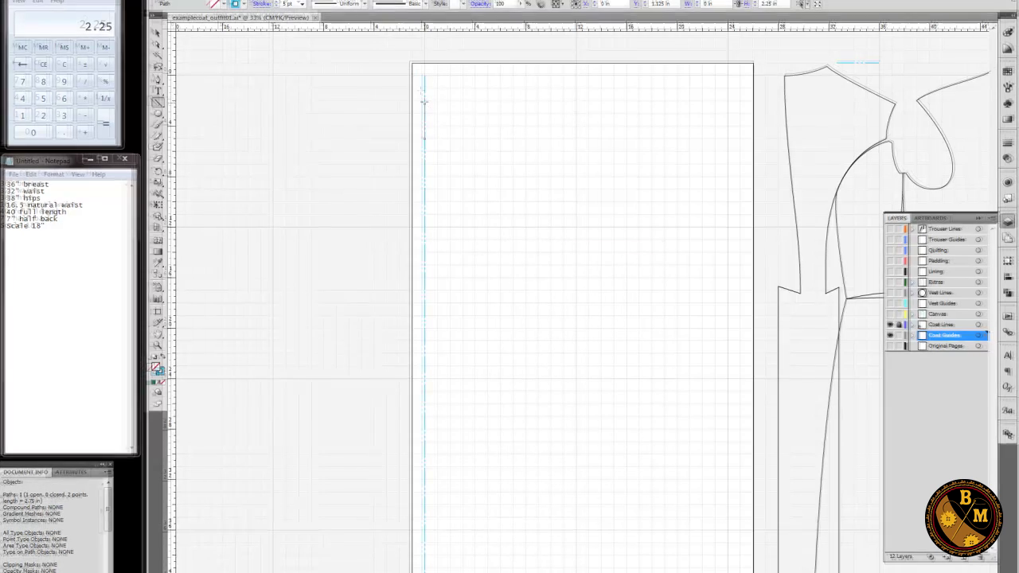
Draw a 3.25 in guide line at 0° from the top of the back line.
{"action": "left_click", "coordinate": [440, 110]}
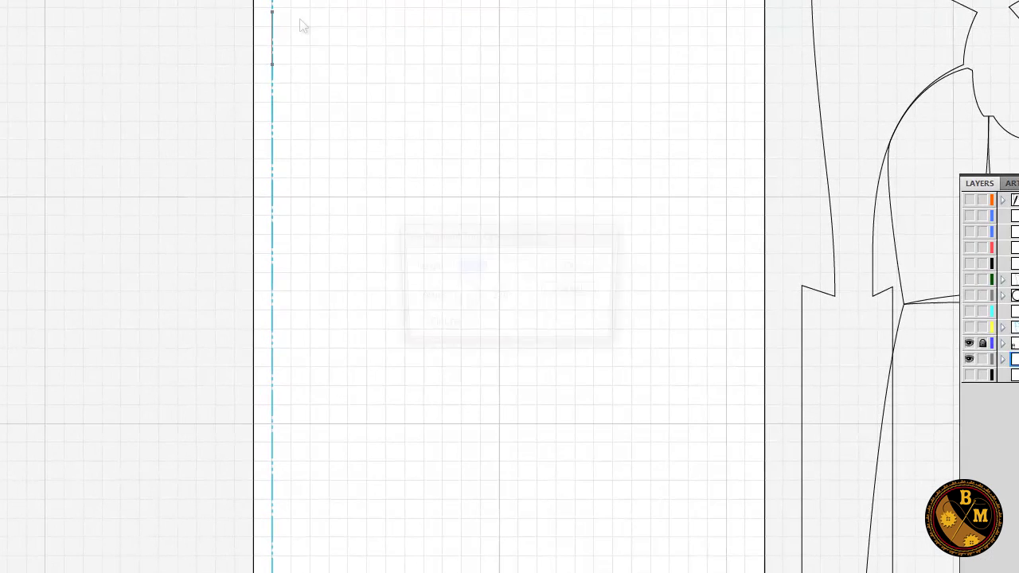
{"action": "type", "text": "3.25"}
{"action": "key", "text": "Tab"}
{"action": "type", "text": "0"}
{"action": "key", "text": "Return"}
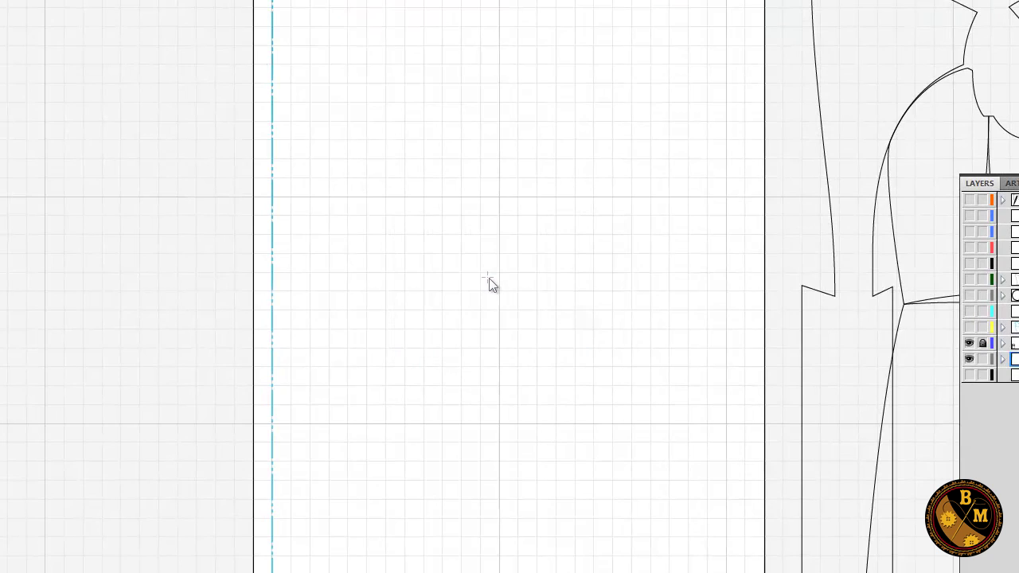
{"action": "left_click", "coordinate": [342, 23]}
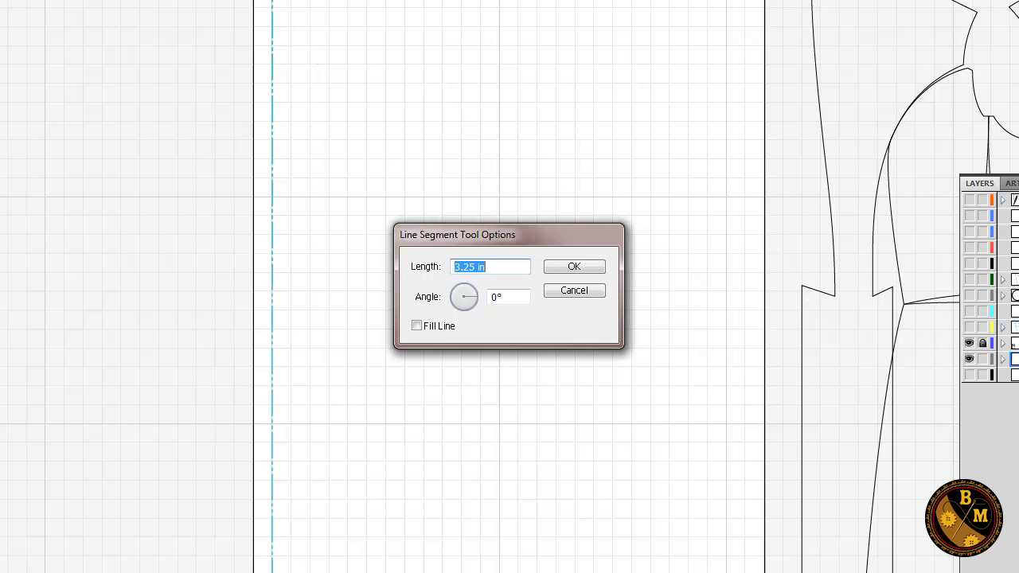
{"action": "left_click", "coordinate": [573, 290]}
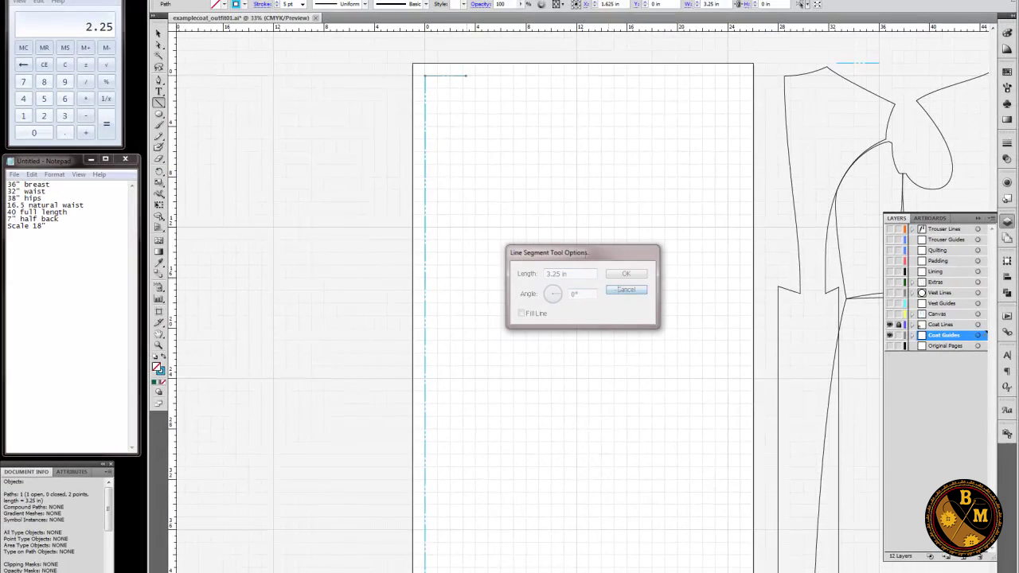
{"action": "left_click_drag", "start_coordinate": [513, 114], "coordinate": [627, 254]}
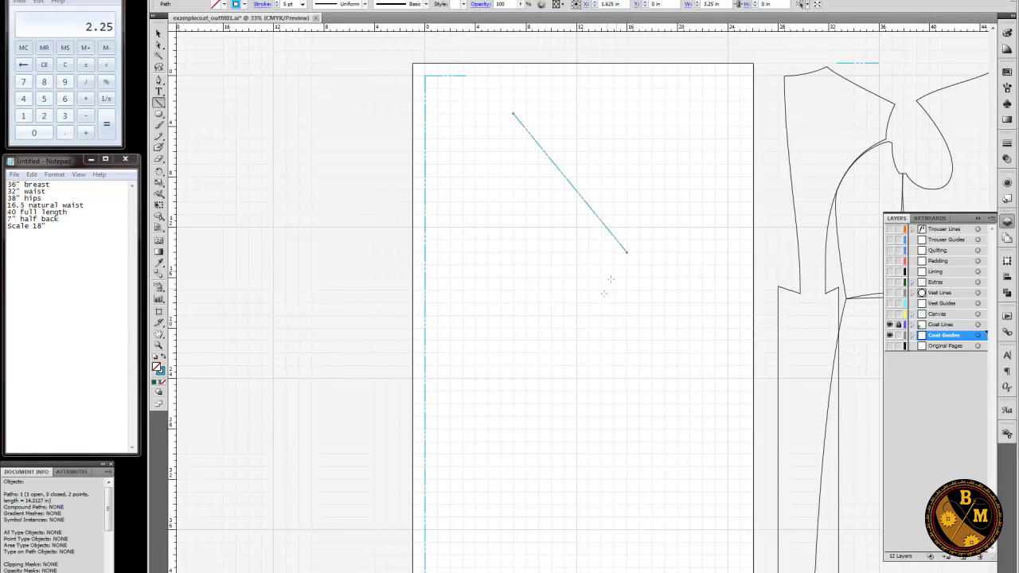
{"action": "key", "text": "ctrl+z"}
{"action": "left_click", "coordinate": [426, 78]}
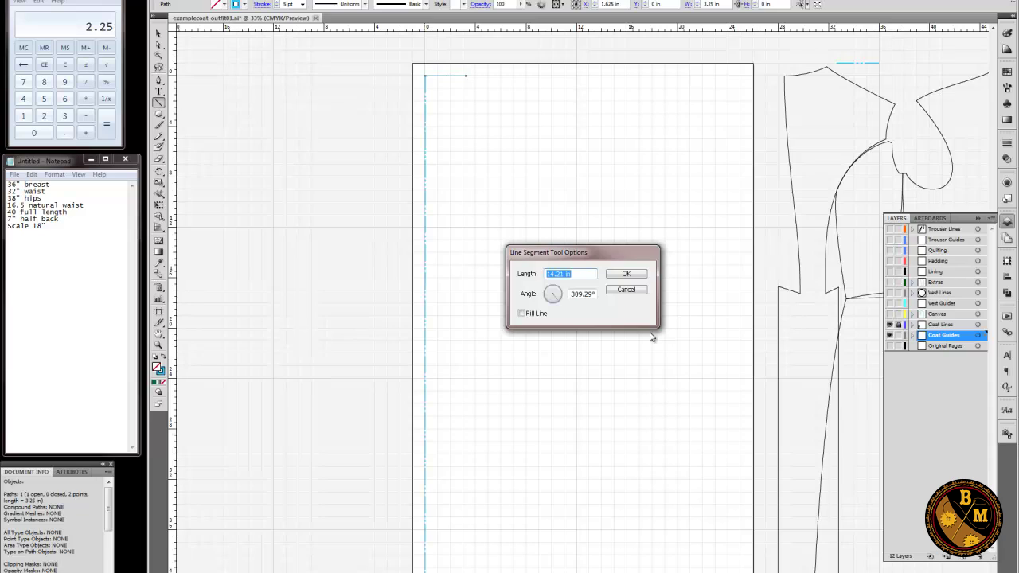
{"action": "type", "text": "3.25"}
{"action": "key", "text": "Tab"}
{"action": "type", "text": "0"}
{"action": "key", "text": "Escape"}
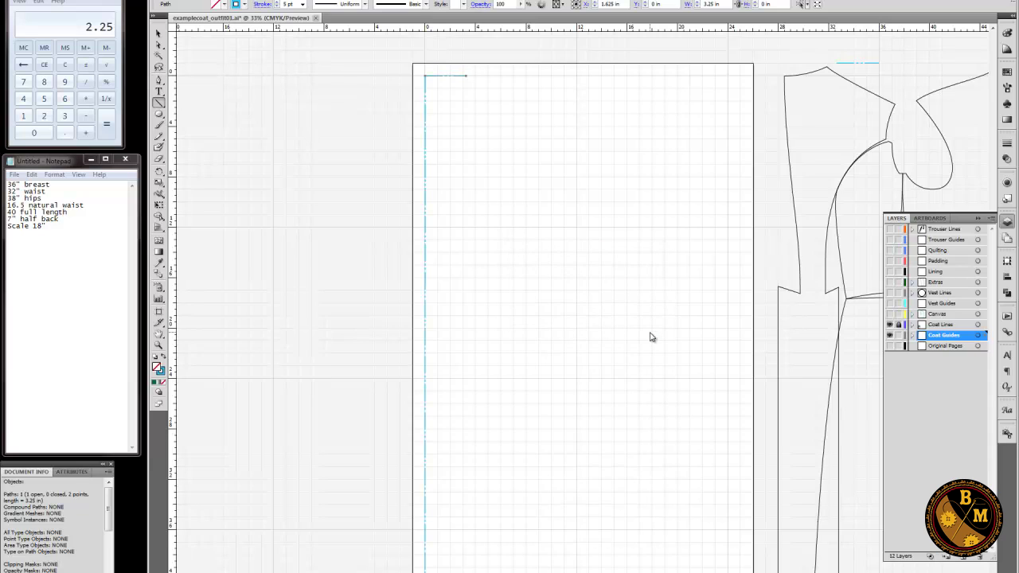
Draw a 0.75 in guide line straight up from the free end of the 3.25 in line.
{"action": "left_click", "coordinate": [467, 74]}
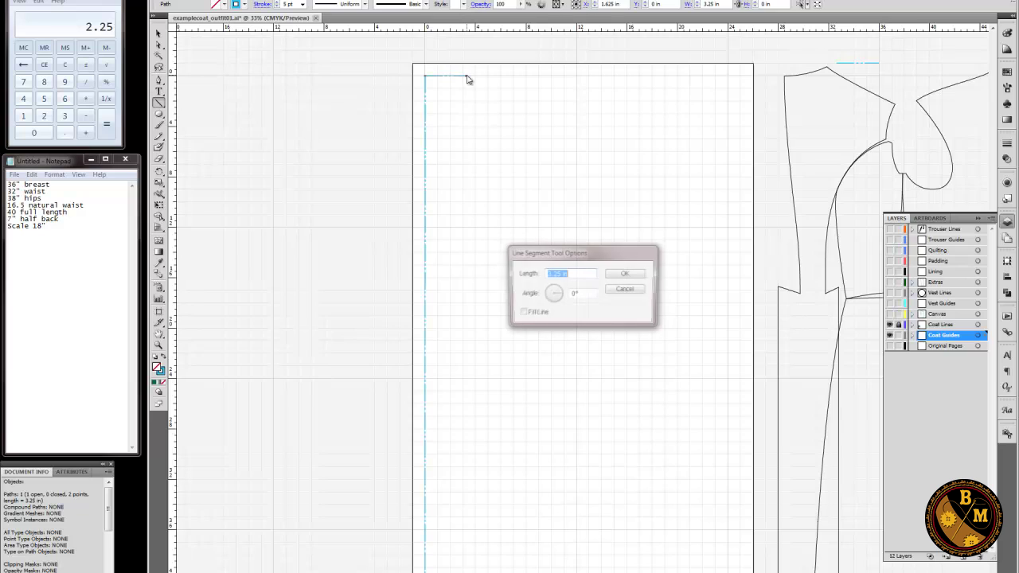
{"action": "type", "text": ".7"}
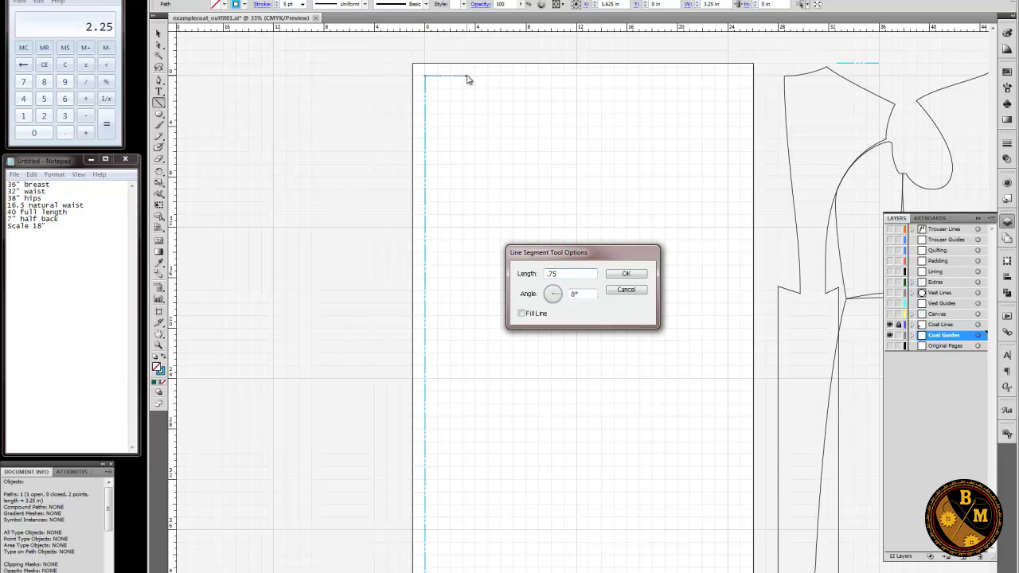
{"action": "type", "text": "5"}
{"action": "key", "text": "Tab"}
{"action": "key", "text": "Return"}
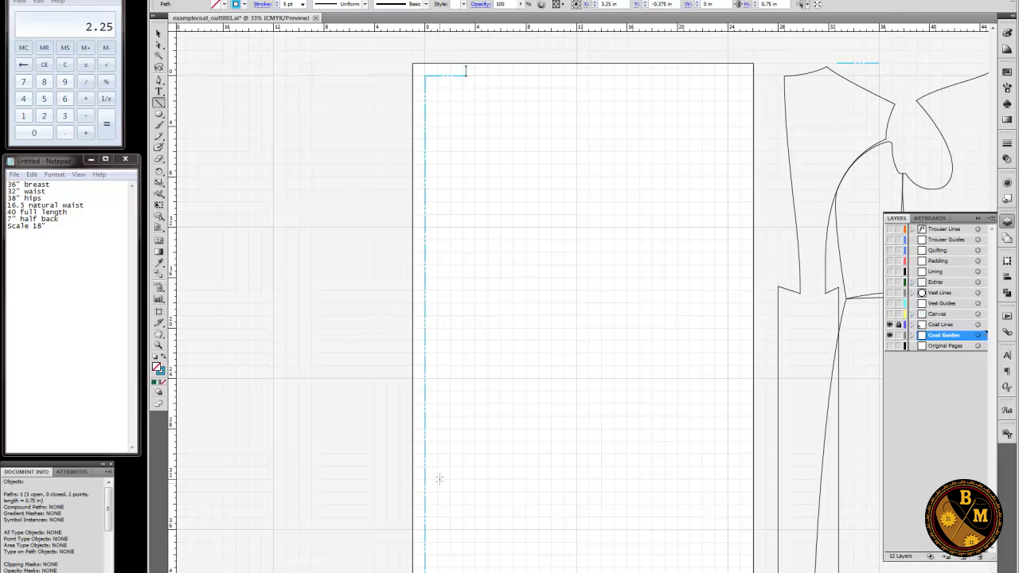
Draw a 1.25 in horizontal guide line inward from the 16.5 in natural waist point on the back line.
{"action": "scroll", "coordinate": [442, 461], "scroll_direction": "down", "scroll_amount": 1}
{"action": "left_click", "coordinate": [467, 139], "text": "ctrl"}
{"action": "left_click_drag", "start_coordinate": [390, 250], "coordinate": [478, 387]}
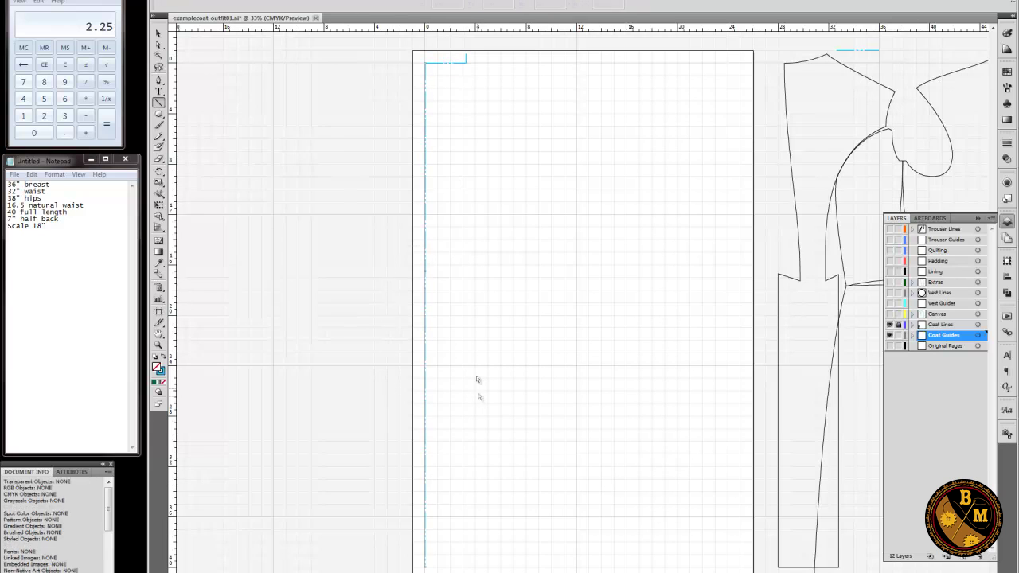
{"action": "left_click", "coordinate": [427, 274]}
{"action": "type", "text": "2.25"}
{"action": "key", "text": "Return"}
{"action": "left_click", "coordinate": [423, 271]}
{"action": "type", "text": "1.25"}
{"action": "key", "text": "Tab"}
{"action": "key", "text": "Return"}
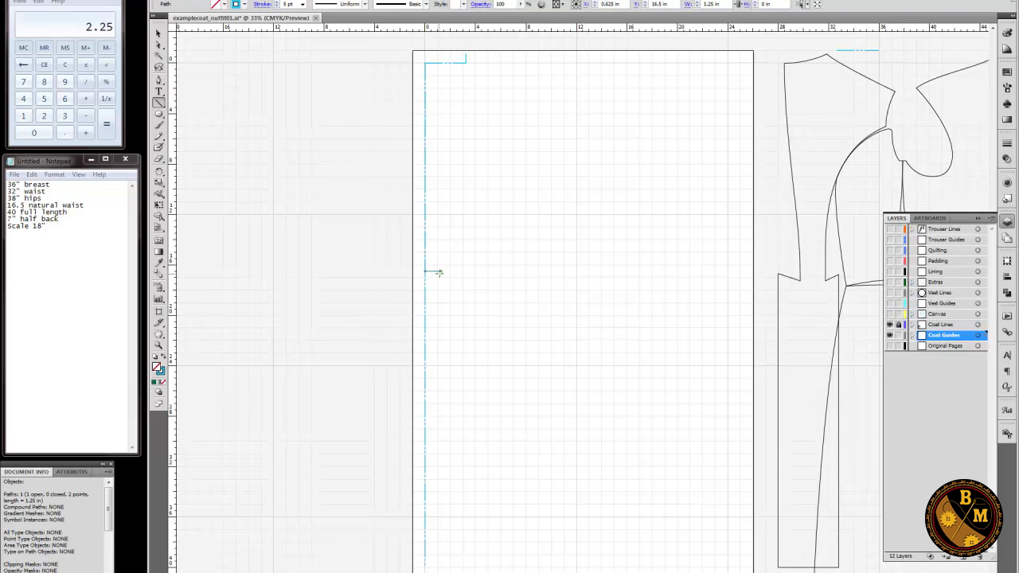
Draw a slanted guide line from the 2.25 in point on the back line to the end of the 1.25 in waist line.
{"action": "left_click_drag", "start_coordinate": [404, 87], "coordinate": [466, 157]}
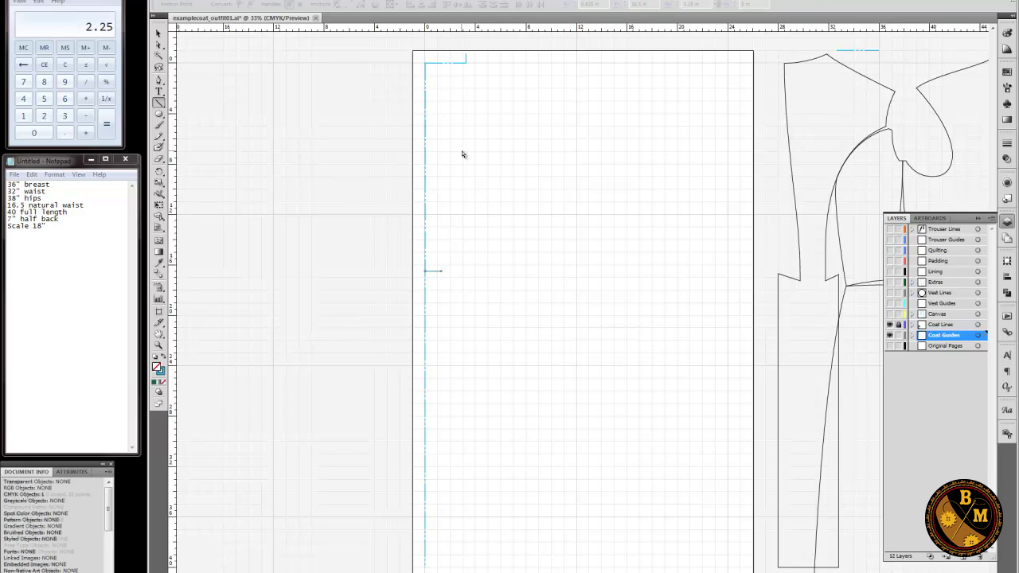
{"action": "left_click_drag", "start_coordinate": [425, 92], "coordinate": [440, 271]}
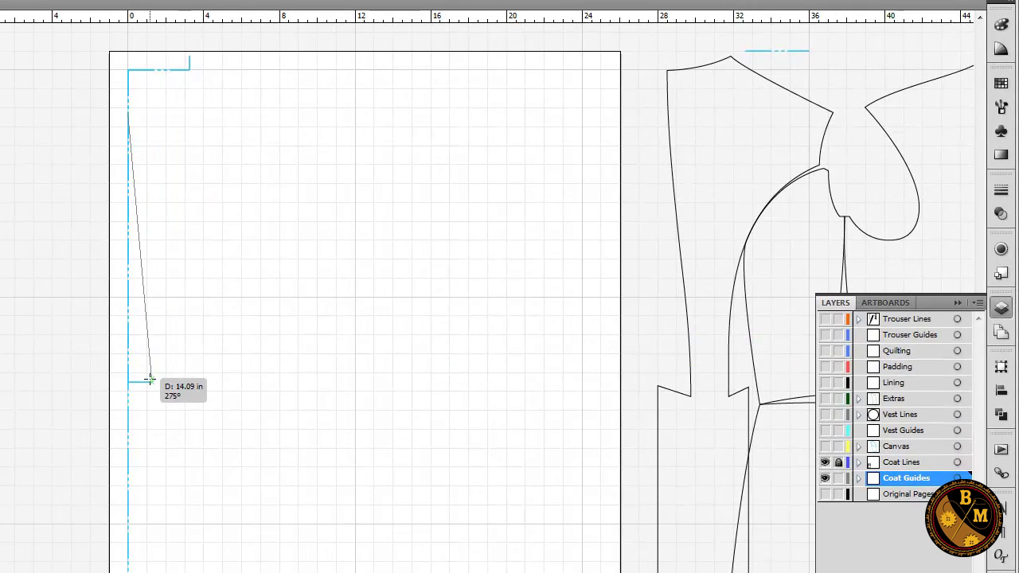
{"action": "left_click_drag", "start_coordinate": [150, 380], "coordinate": [150, 381]}
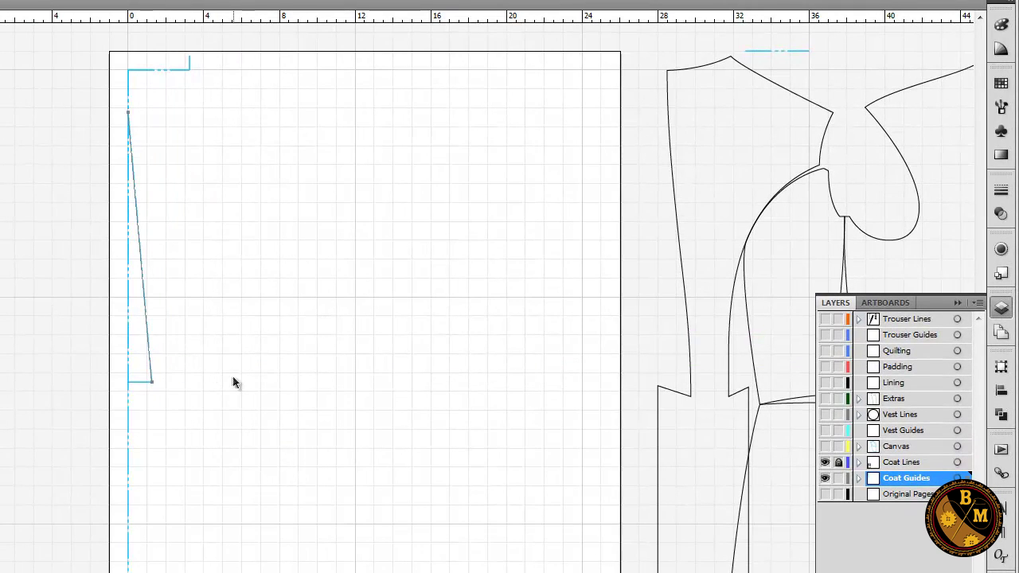
Extend a 1 in guide line at 270° from the waist line's free end and join its lower end horizontally to the back line.
{"action": "left_click", "coordinate": [151, 382]}
{"action": "type", "text": "1"}
{"action": "key", "text": "Tab"}
{"action": "type", "text": "270"}
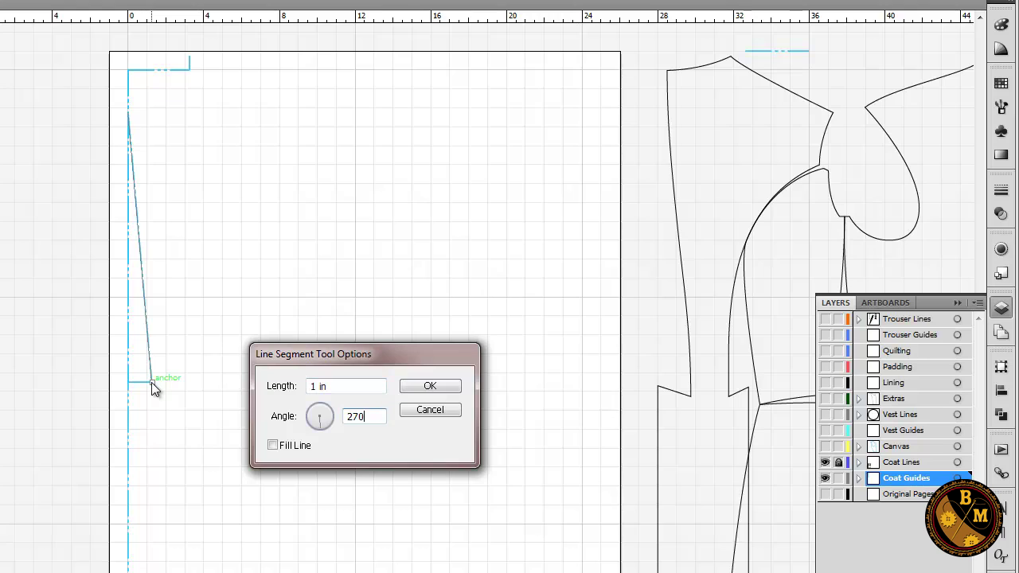
{"action": "key", "text": "Return"}
{"action": "left_click_drag", "start_coordinate": [128, 401], "coordinate": [152, 401]}
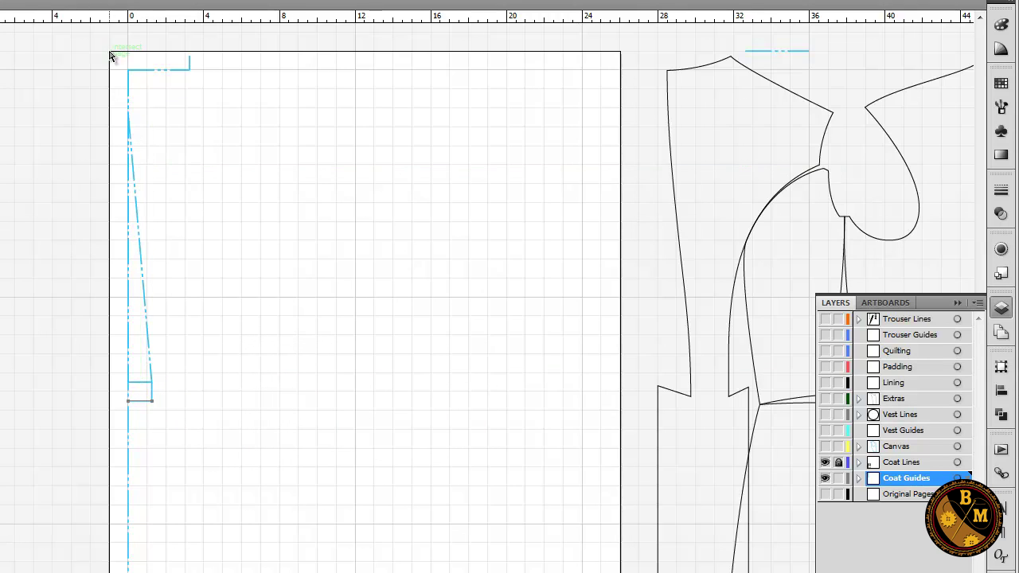
Draw a horizontal guide line about 7.25 in long from the slanted back line at the 5 in level.
{"action": "left_click", "coordinate": [296, 272]}
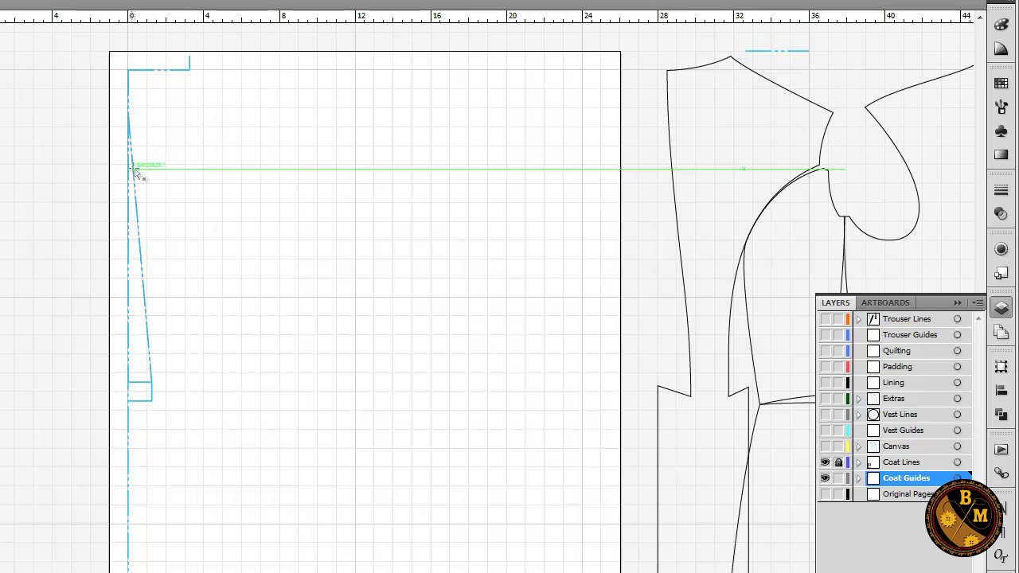
{"action": "left_click_drag", "start_coordinate": [114, 152], "coordinate": [192, 210]}
{"action": "key", "text": "ctrl+5"}
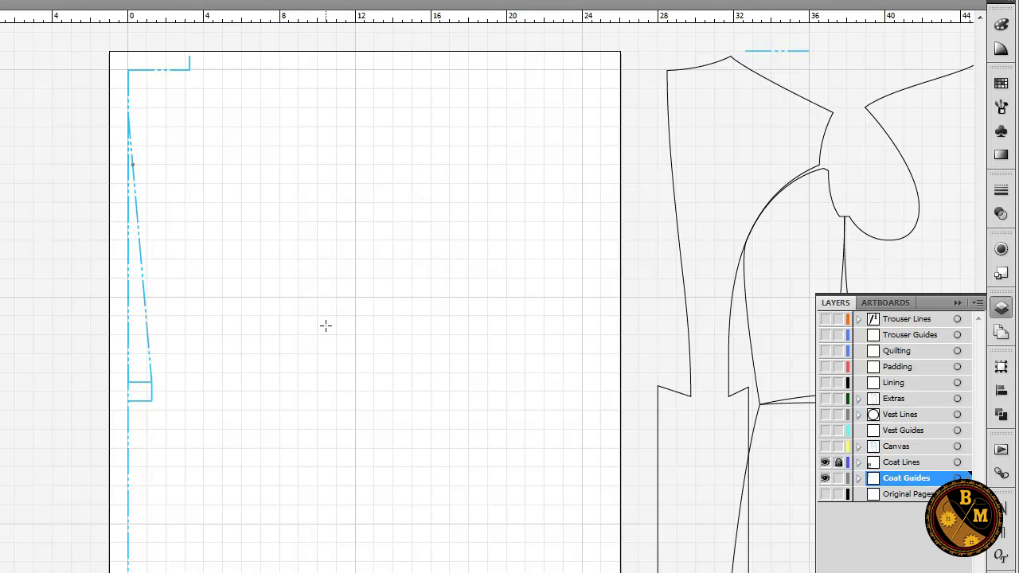
{"action": "left_click", "coordinate": [132, 165]}
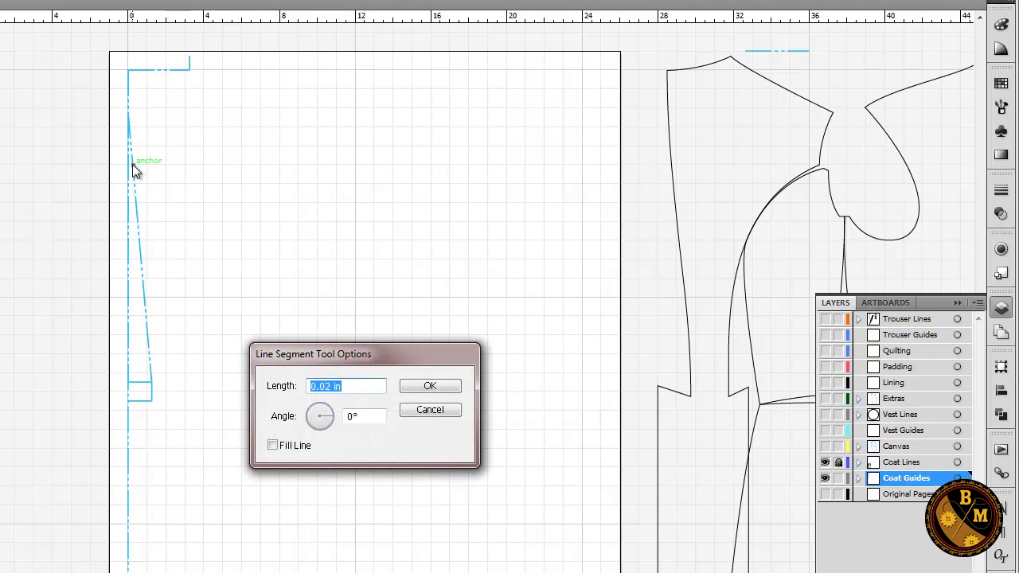
{"action": "type", "text": "7.125"}
{"action": "key", "text": "Return"}
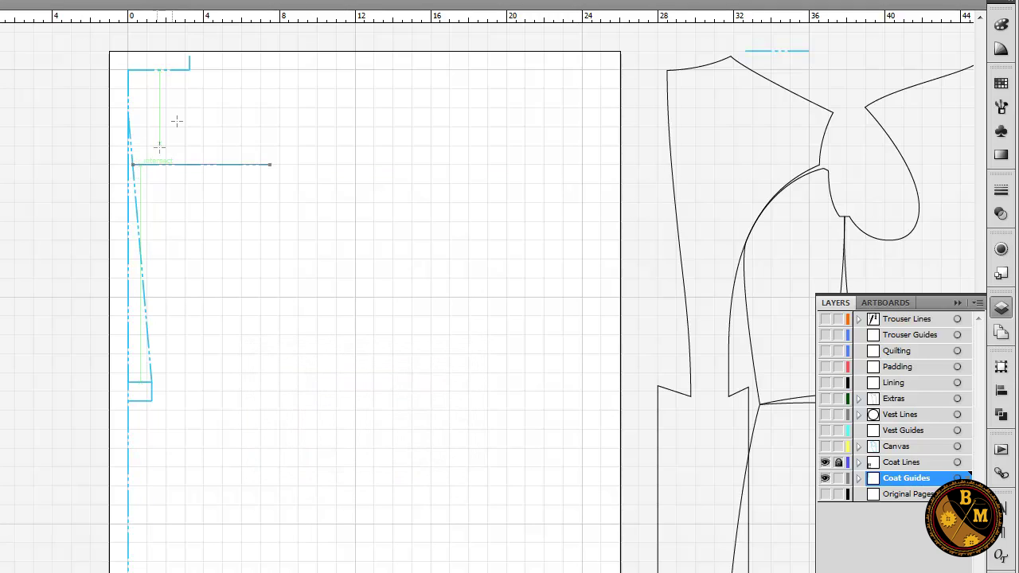
Draw a vertical guide line up from that line's free end to the 2.25 in level and extend 0.75 in horizontally outward.
{"action": "left_click_drag", "start_coordinate": [270, 165], "coordinate": [213, 65]}
{"action": "left_click_drag", "start_coordinate": [263, 116], "coordinate": [269, 111]}
{"action": "left_click", "coordinate": [269, 110]}
{"action": "type", "text": "7.5"}
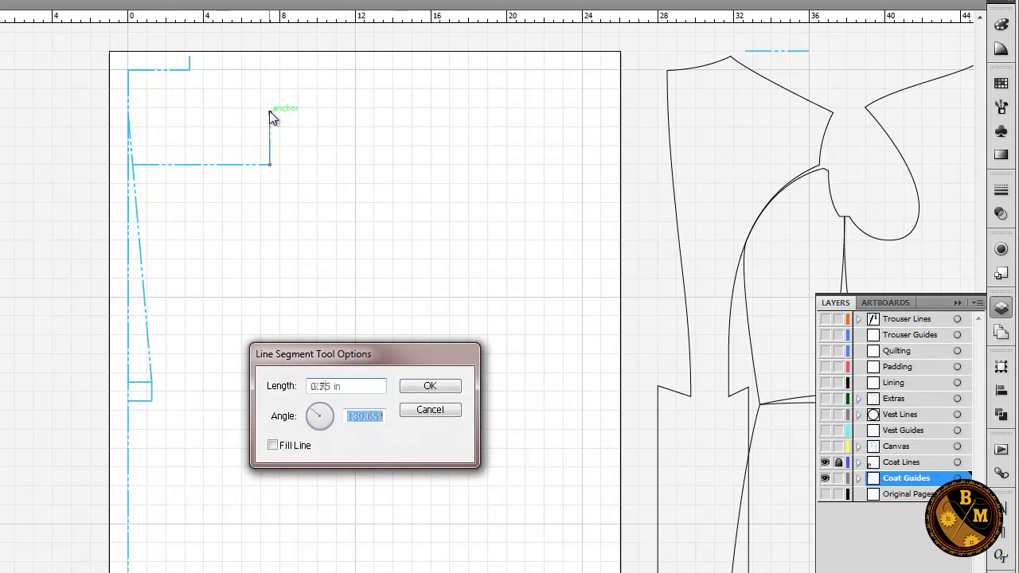
Join the neck line's top to the shoulder extension's outer end, and draw a horizontal guide line back to the 2.25 in point.
{"action": "left_click_drag", "start_coordinate": [269, 111], "coordinate": [190, 56]}
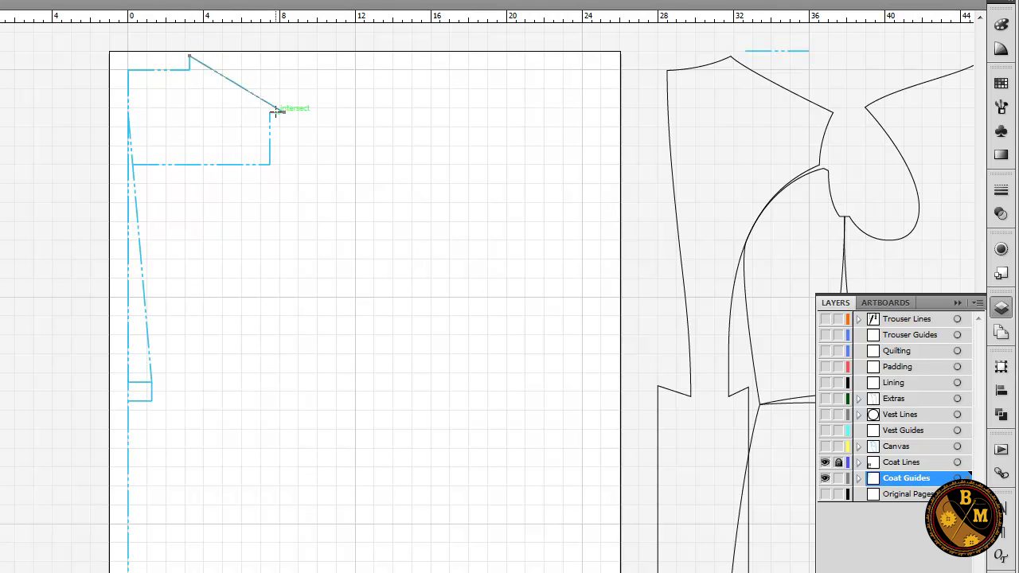
{"action": "left_click_drag", "start_coordinate": [269, 112], "coordinate": [128, 113]}
Draw a 4 in vertical guide line down from the free end of the 5 in level line.
{"action": "mouse_move", "coordinate": [269, 164]}
{"action": "left_mouse_down"}
{"action": "mouse_move", "coordinate": [269, 241]}
{"action": "mouse_move", "coordinate": [127, 240]}
{"action": "left_mouse_up"}
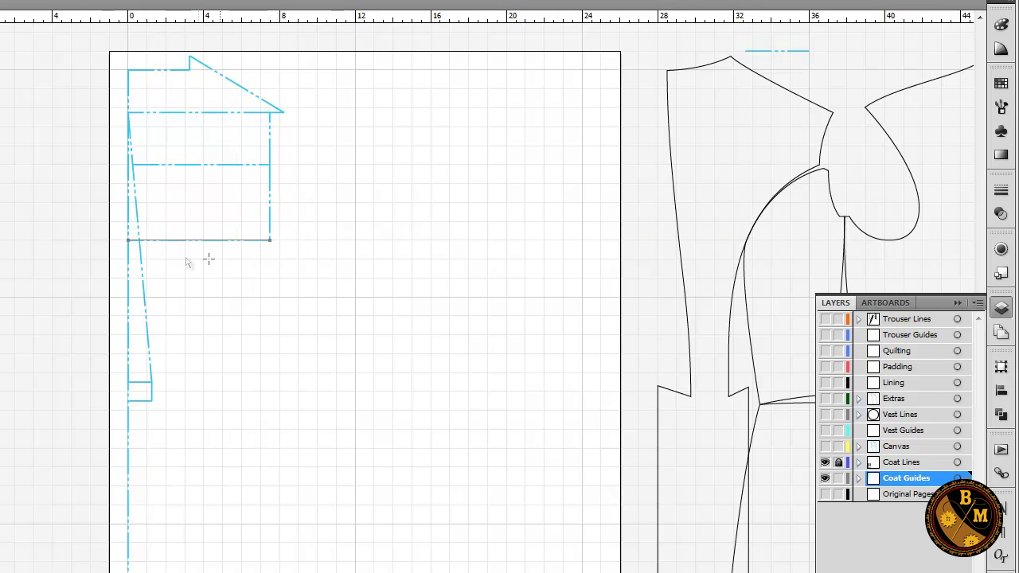
{"action": "key", "text": "ctrl+z"}
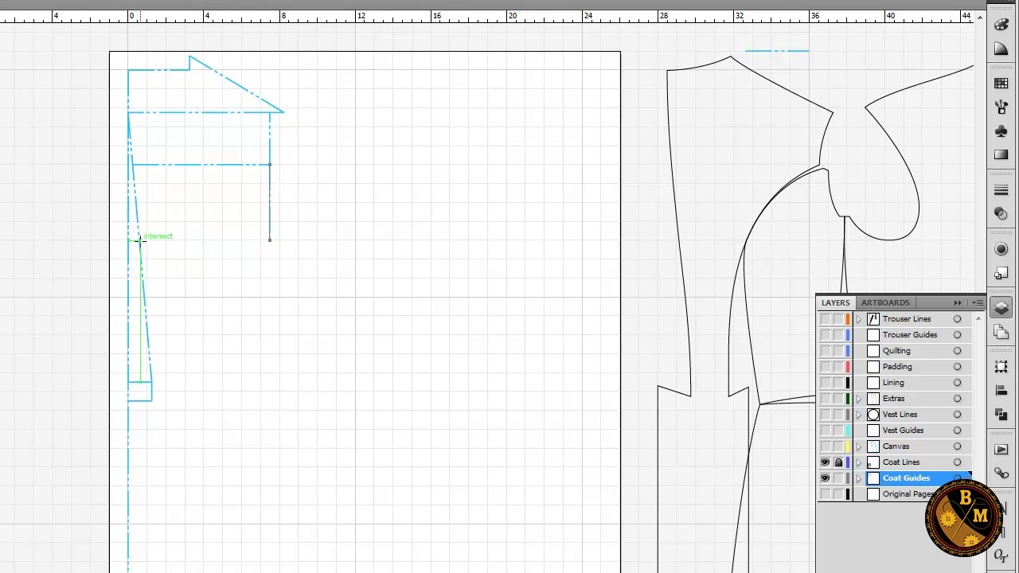
Start a guide line where the slanted back line meets the 9 in level, and calculate 36 / 2 + 2.5 for its length.
{"action": "left_click", "coordinate": [139, 239]}
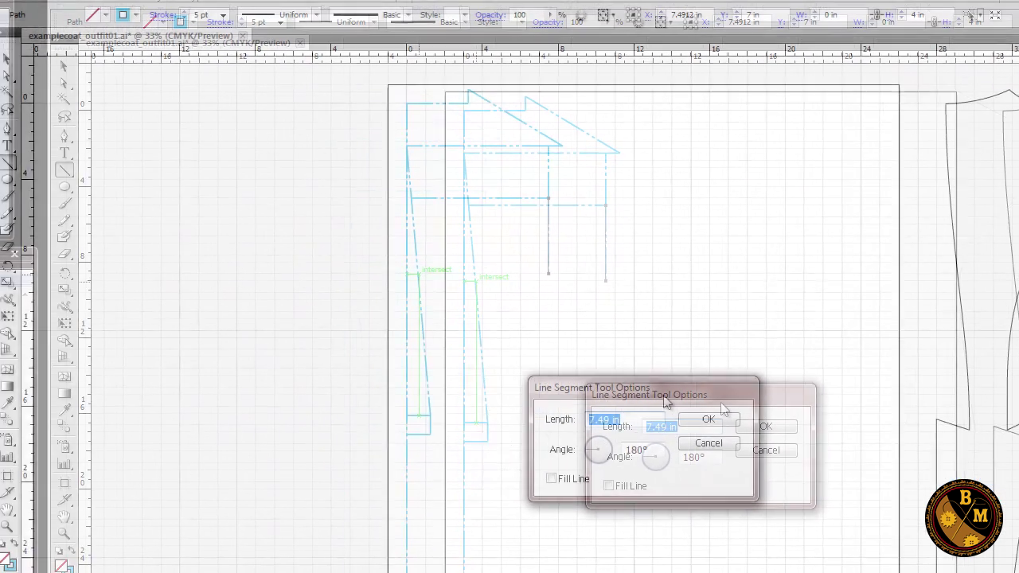
{"action": "type", "text": "3"}
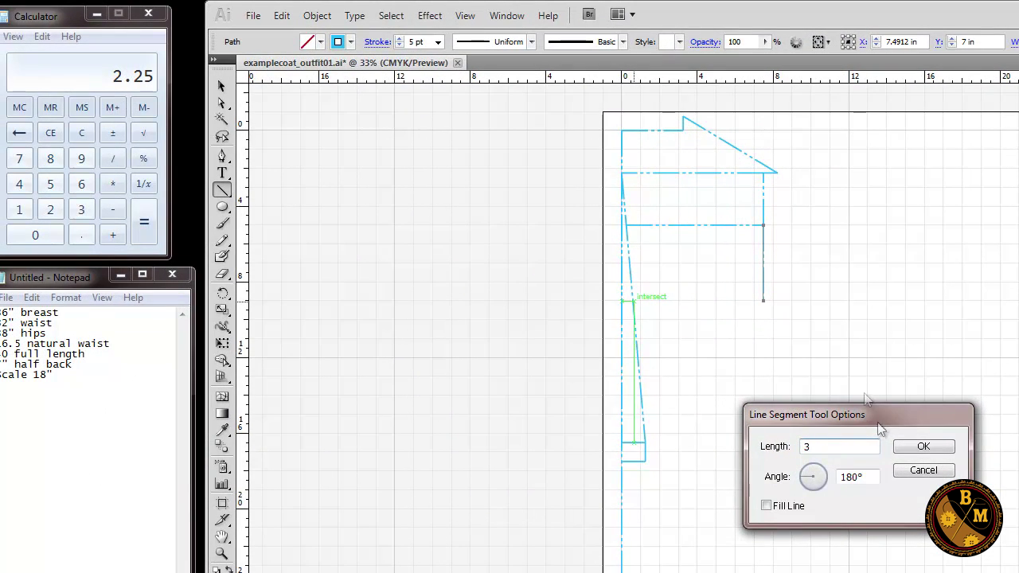
{"action": "left_click", "coordinate": [72, 135]}
{"action": "left_click", "coordinate": [81, 135]}
{"action": "type", "text": "36/"}
{"action": "key", "text": "plus"}
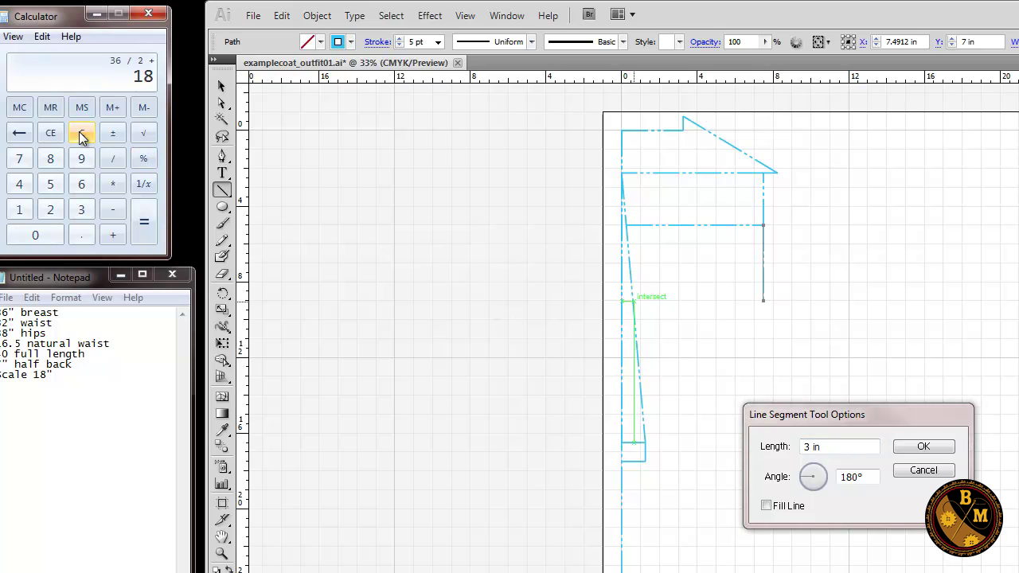
{"action": "type", "text": "2.5"}
{"action": "key", "text": "Return"}
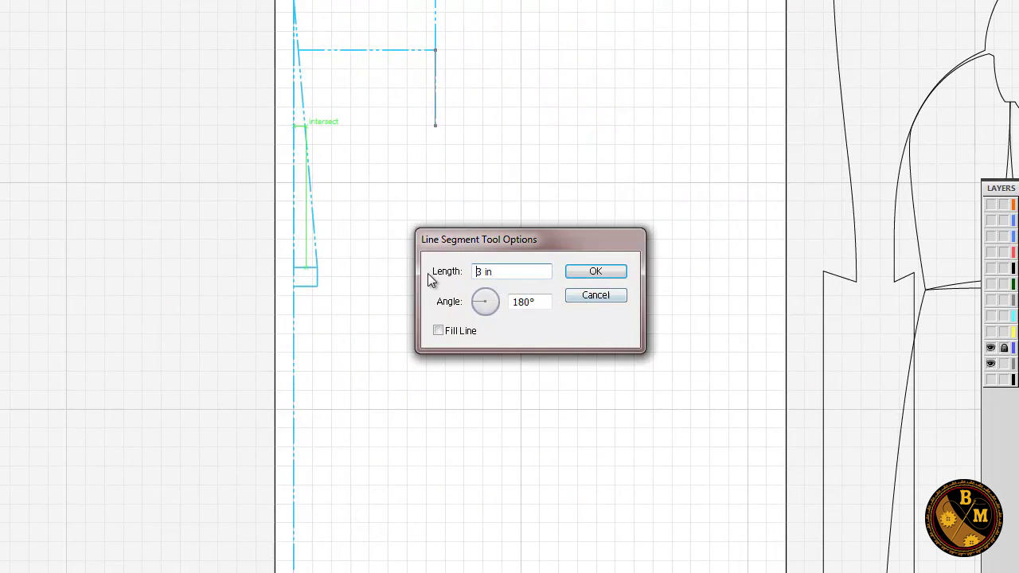
Draw the breast line 20.5 in long at 0° and add a 7.5 in vertical line from its free end down to waist level.
{"action": "key", "text": "ctrl+a"}
{"action": "type", "text": "20.5"}
{"action": "key", "text": "Tab"}
{"action": "type", "text": "0"}
{"action": "key", "text": "Return"}
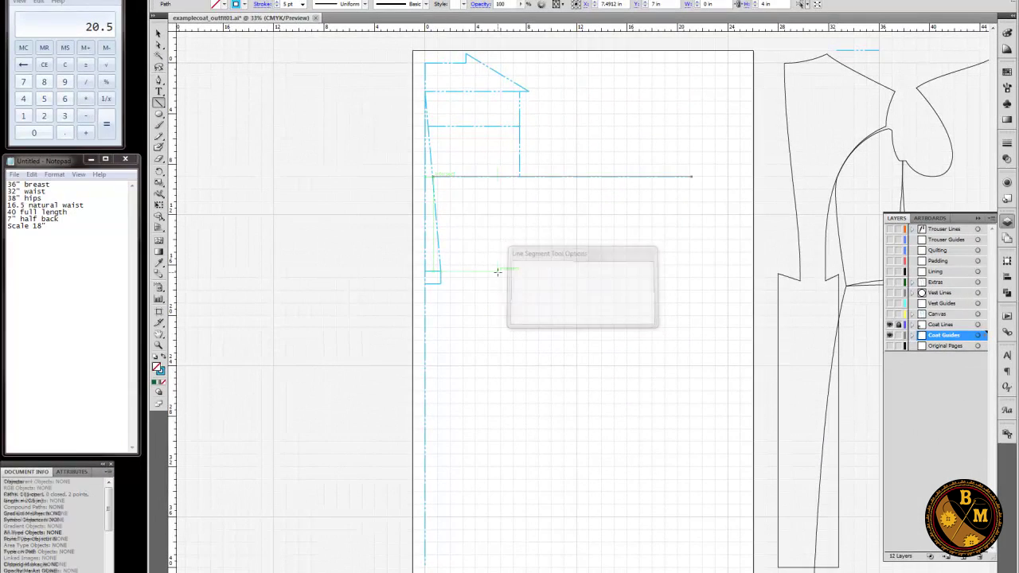
{"action": "left_click_drag", "start_coordinate": [692, 175], "coordinate": [691, 271]}
Calculate the waist line's length from the 32 in waist and draw it 18 in at 0° from the end of the 1.25 in line.
{"action": "left_click", "coordinate": [442, 272]}
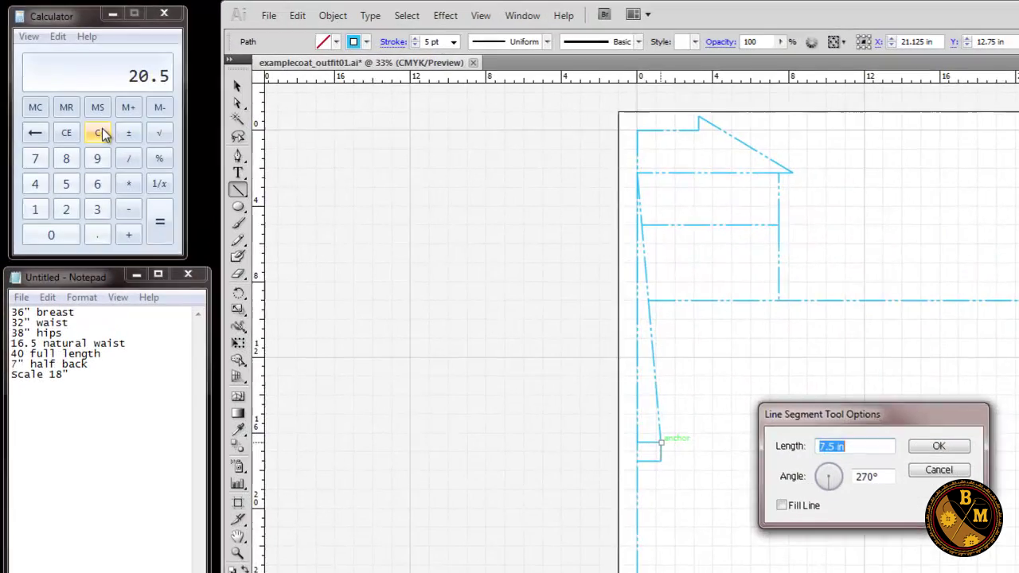
{"action": "left_click", "coordinate": [102, 134]}
{"action": "type", "text": "32"}
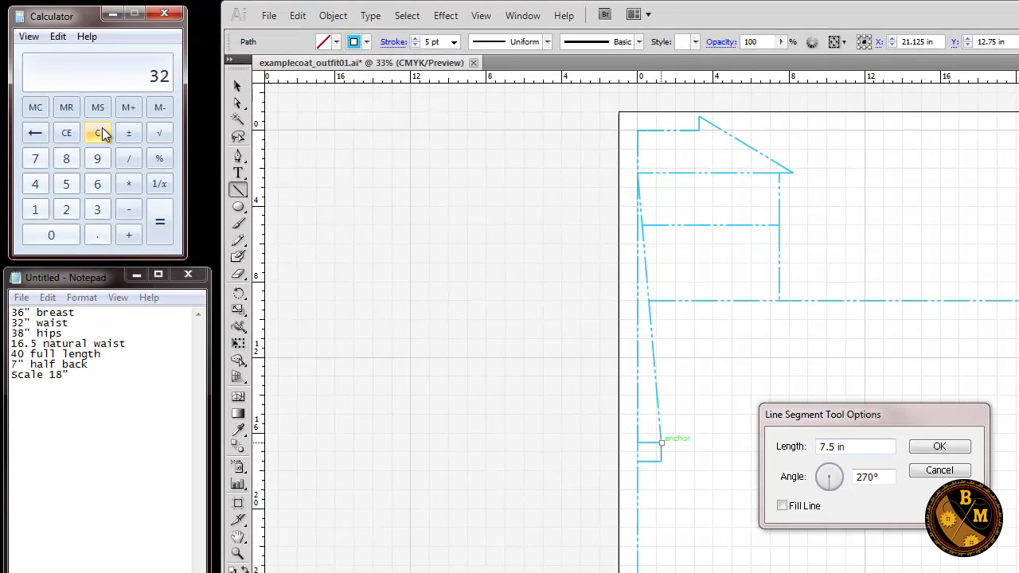
{"action": "key", "text": "Return"}
{"action": "left_click", "coordinate": [680, 466]}
{"action": "type", "text": "18"}
{"action": "key", "text": "Tab"}
{"action": "type", "text": "0"}
{"action": "key", "text": "Return"}
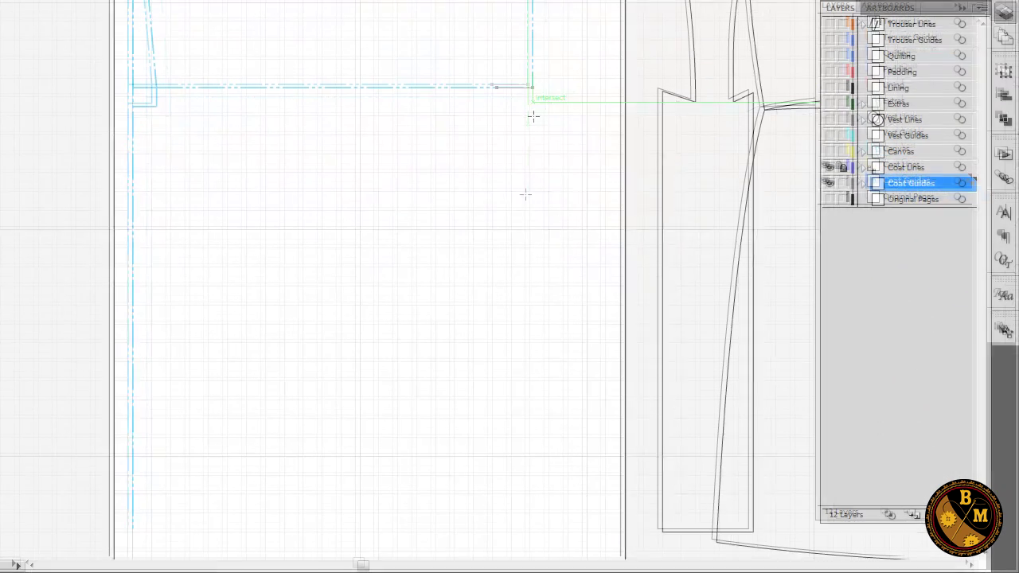
Draw a 2 in guide line at 0° along the waist line, starting at the end of the 1.25 in line.
{"action": "key", "text": "backslash"}
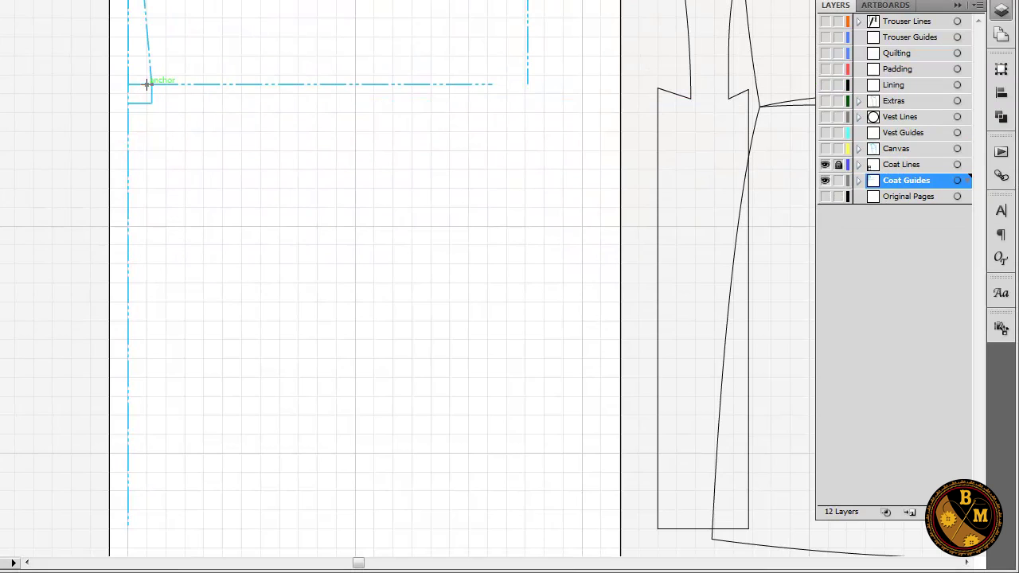
{"action": "left_click", "coordinate": [151, 85]}
{"action": "type", "text": "2"}
{"action": "key", "text": "Tab"}
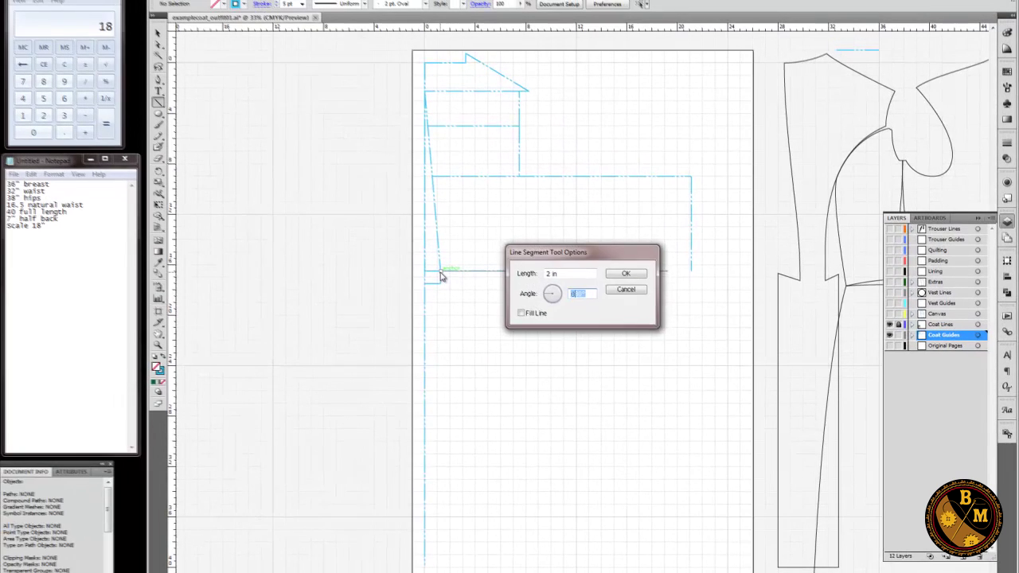
{"action": "key", "text": "Return"}
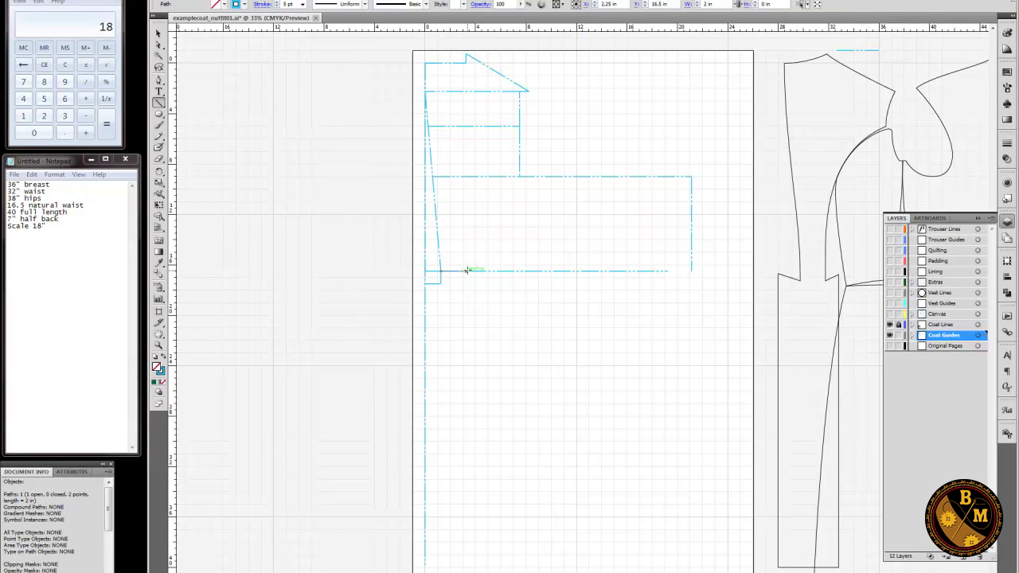
Measure the gap from the waist line's end to the front vertical, then divide 1.88 by 1.5 and extend the 2 in line by 1.2533 in.
{"action": "left_click_drag", "start_coordinate": [665, 271], "coordinate": [693, 274]}
{"action": "key", "text": "ctrl+z"}
{"action": "left_click", "coordinate": [466, 271]}
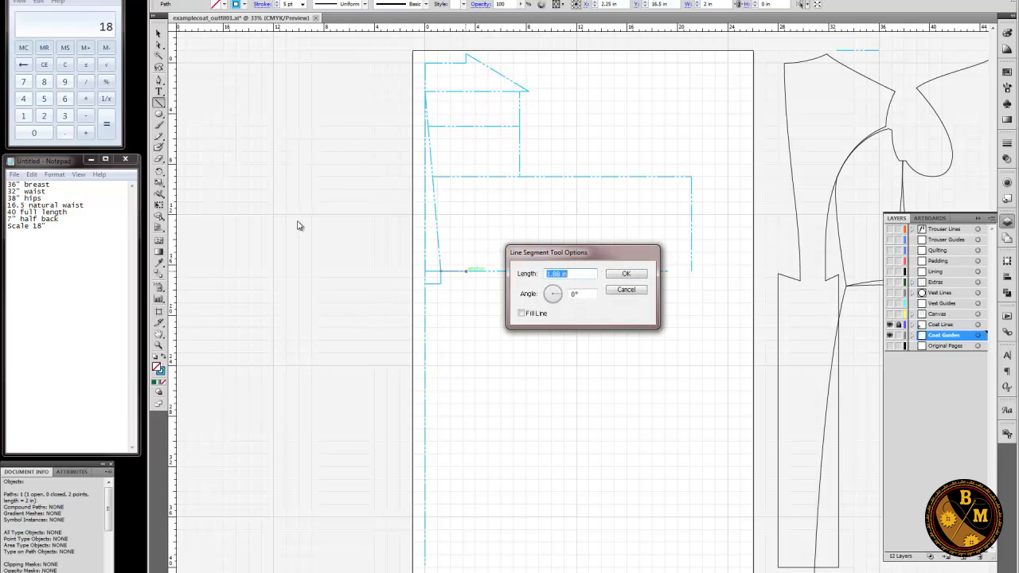
{"action": "left_click", "coordinate": [67, 70]}
{"action": "type", "text": "1.88"}
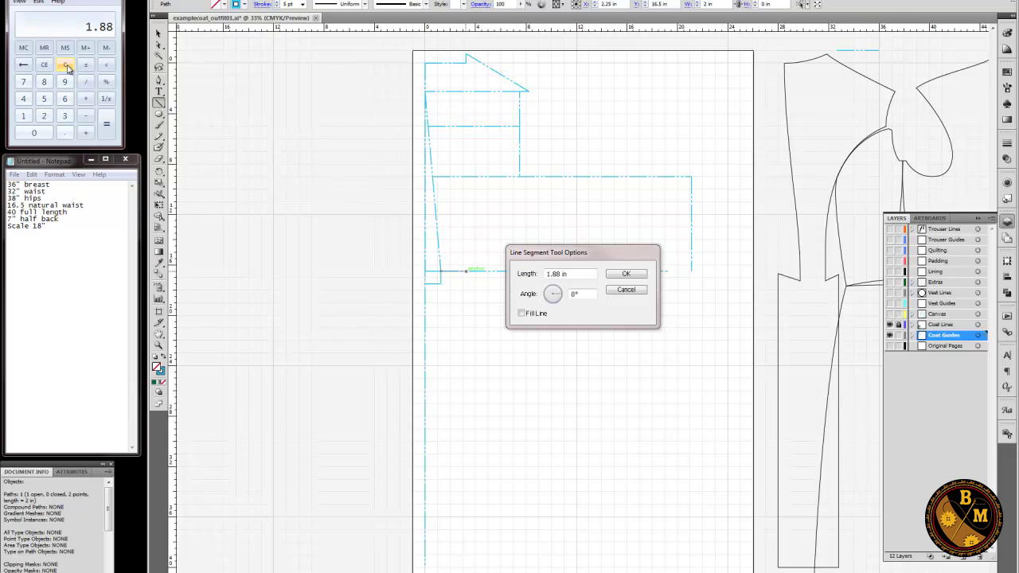
{"action": "type", "text": "1.5"}
{"action": "key", "text": "Return"}
{"action": "left_click", "coordinate": [609, 279]}
{"action": "type", "text": "1.253333333333333"}
{"action": "left_click", "coordinate": [626, 274]}
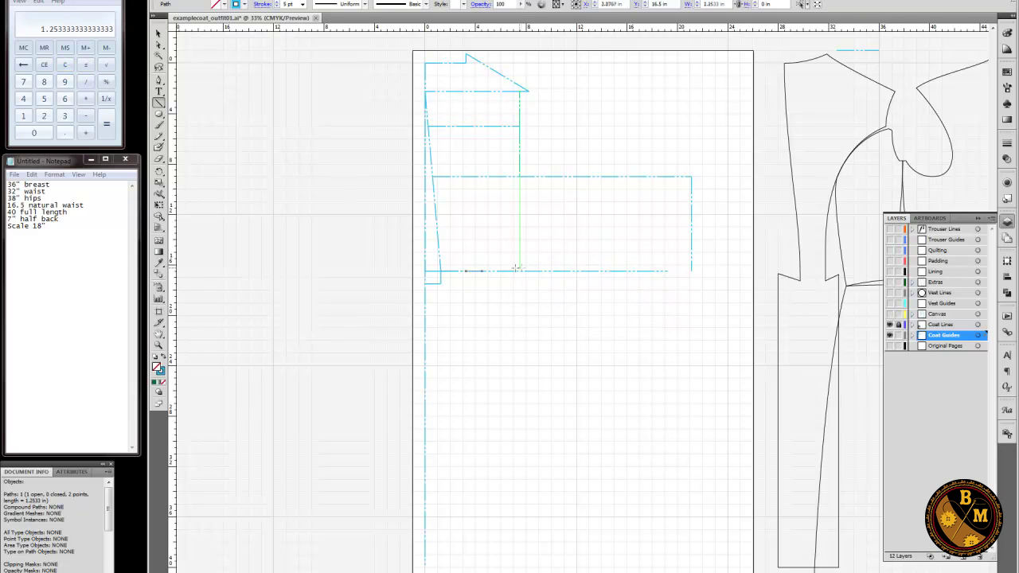
{"action": "key", "text": "ctrl+shift+a"}
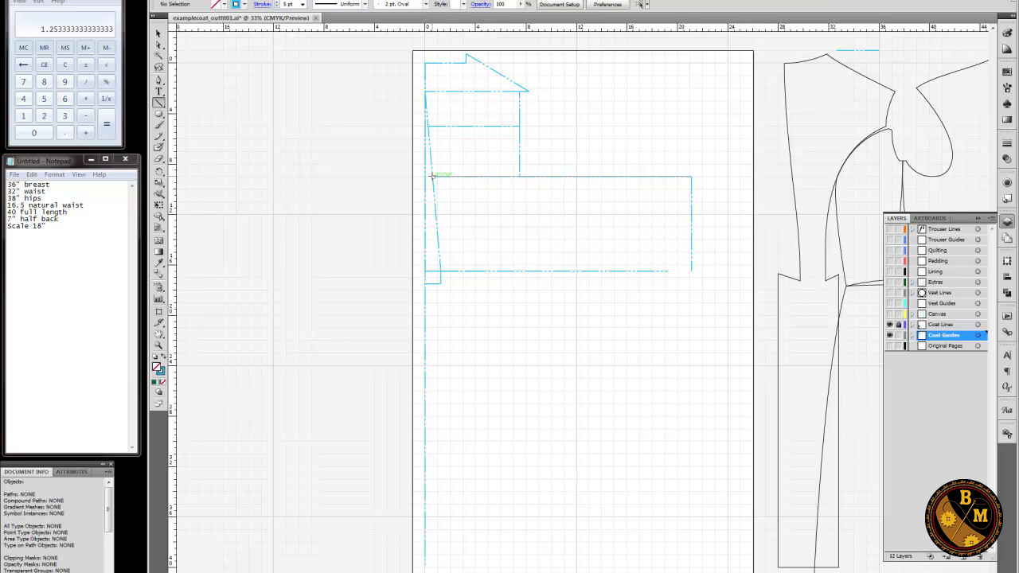
Draw a 6 in guide line at 0° along the breast line from the slanted back line.
{"action": "left_click", "coordinate": [433, 177]}
{"action": "type", "text": "6"}
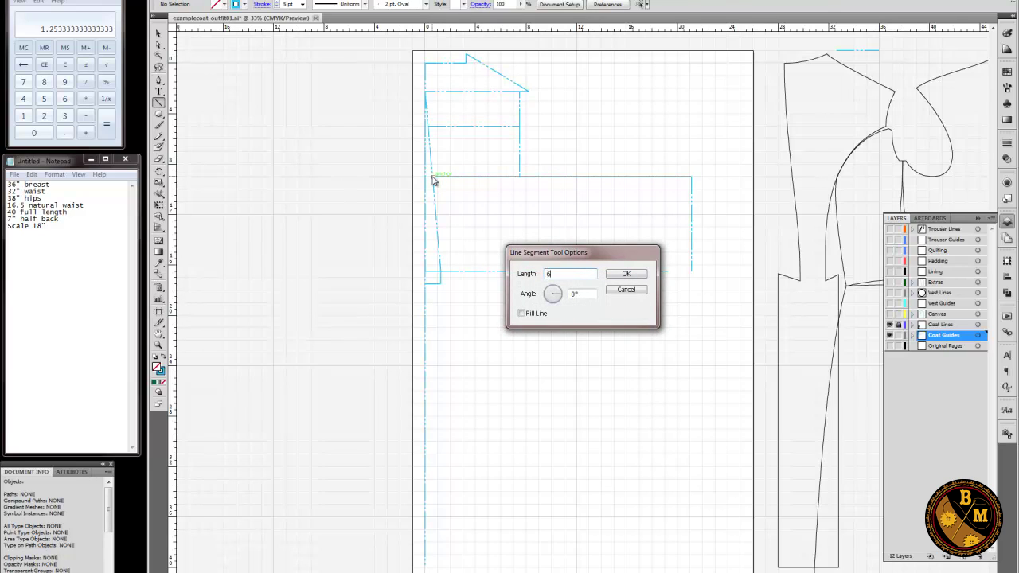
{"action": "key", "text": "Return"}
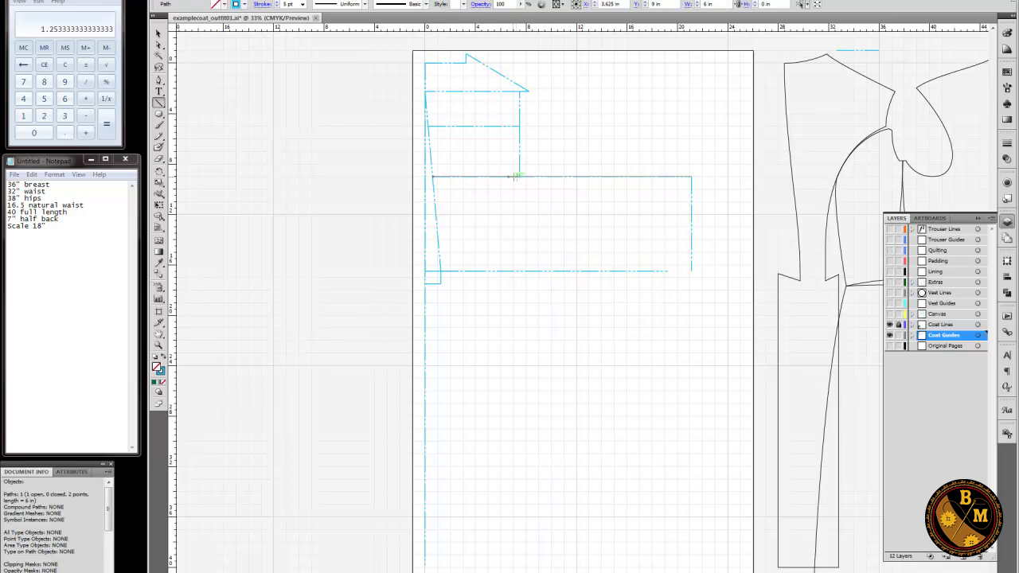
Draw a 1.25 in line at 0° from the foot of the 4 in vertical, and a 1.25 in line at 90° from its end.
{"action": "left_click", "coordinate": [520, 177]}
{"action": "type", "text": "1.25"}
{"action": "key", "text": "Return"}
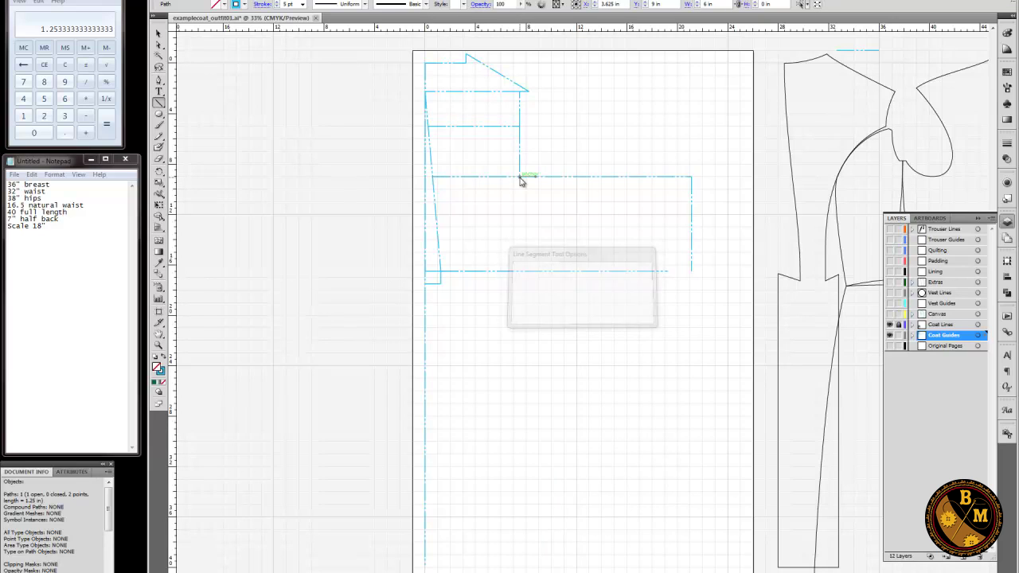
{"action": "left_click", "coordinate": [536, 177]}
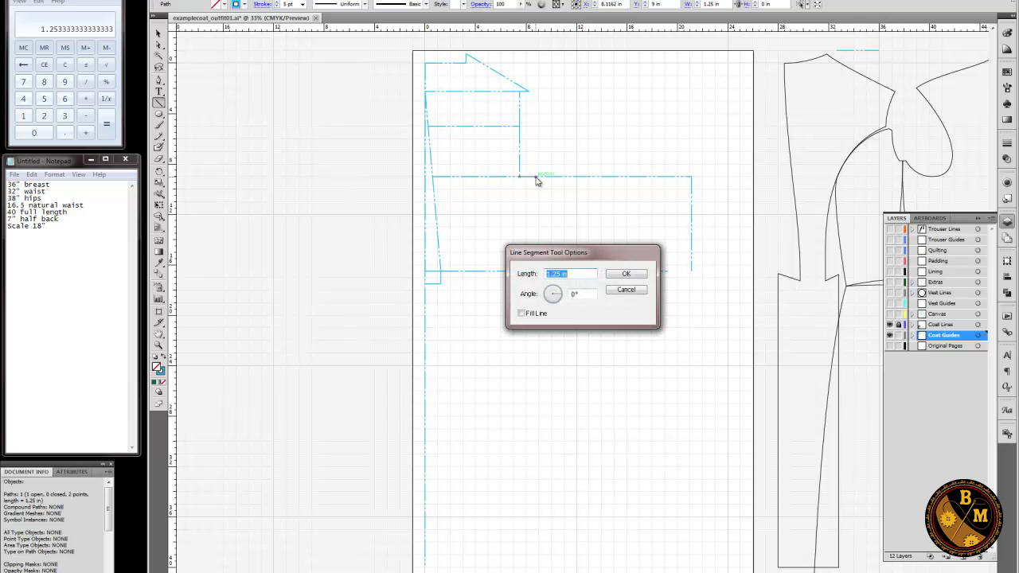
{"action": "key", "text": "Tab"}
{"action": "type", "text": "90"}
{"action": "key", "text": "Return"}
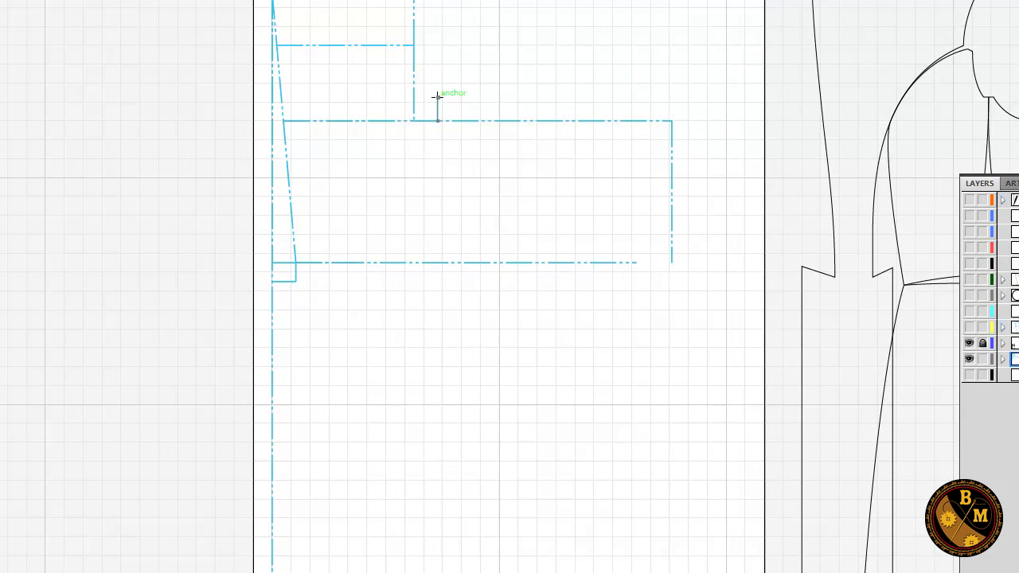
Draw a 0.25 in guide line at 0° from the top of the 1.25 in vertical line.
{"action": "left_click", "coordinate": [437, 97]}
{"action": "type", "text": ".025"}
{"action": "key", "text": "BackSpace"}
{"action": "key", "text": "BackSpace"}
{"action": "key", "text": "BackSpace"}
{"action": "type", "text": "25"}
{"action": "key", "text": "Tab"}
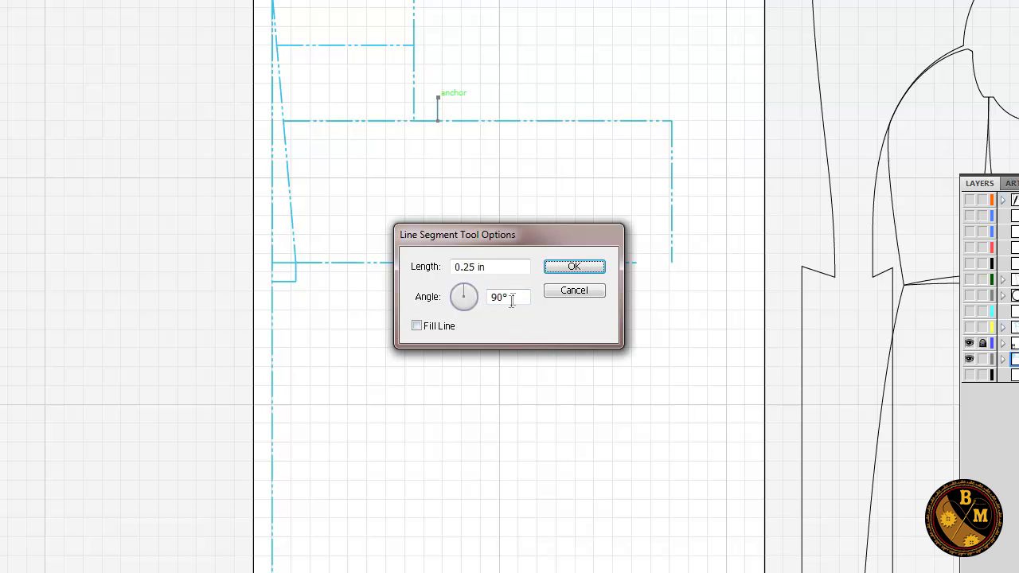
{"action": "type", "text": "0"}
{"action": "key", "text": "Return"}
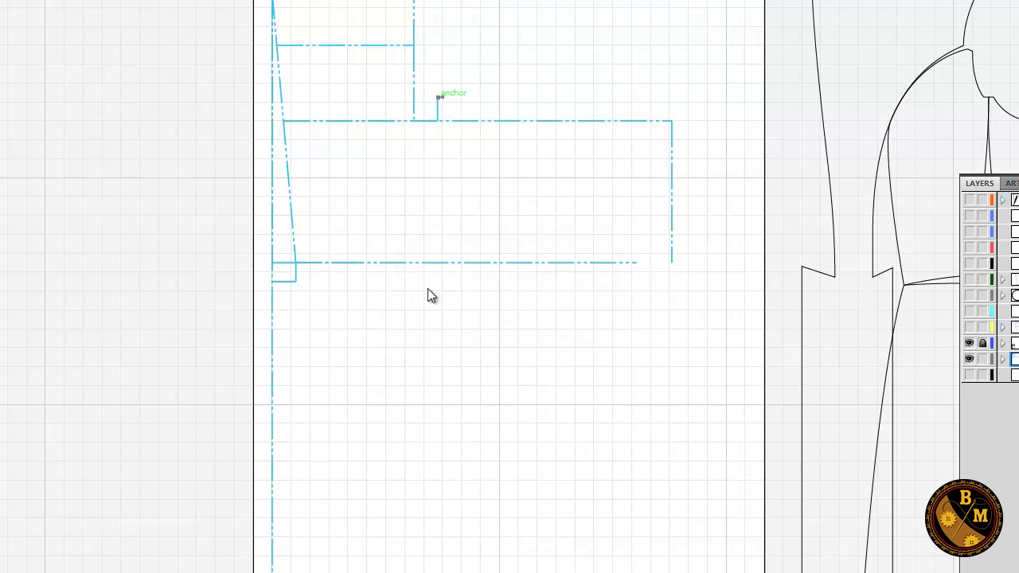
Draw a 0.25 in guide line at 180° from the top of the 1.25 in vertical line and deselect it.
{"action": "left_click", "coordinate": [437, 96]}
{"action": "type", "text": ".125"}
{"action": "key", "text": "Tab"}
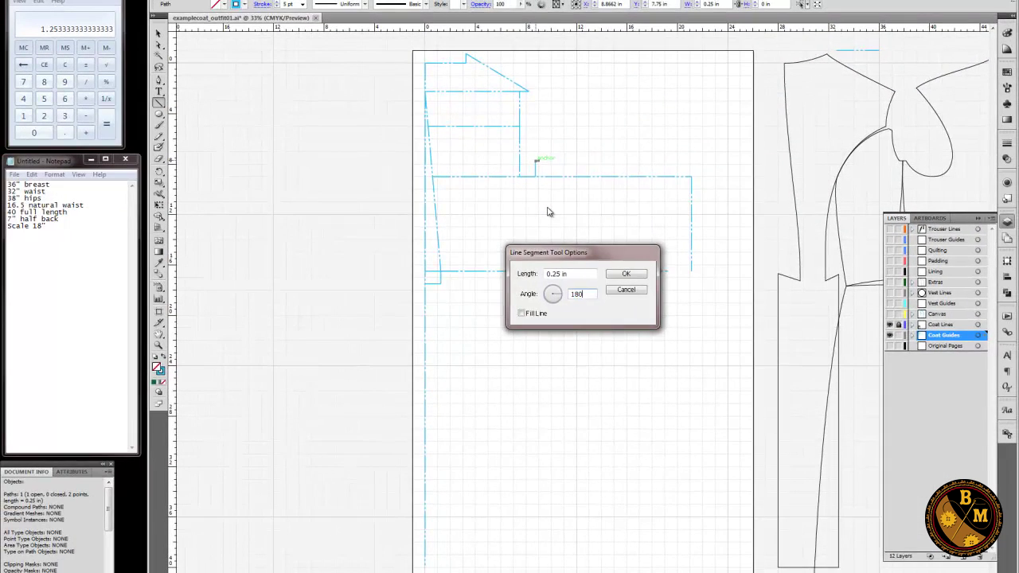
{"action": "key", "text": "Return"}
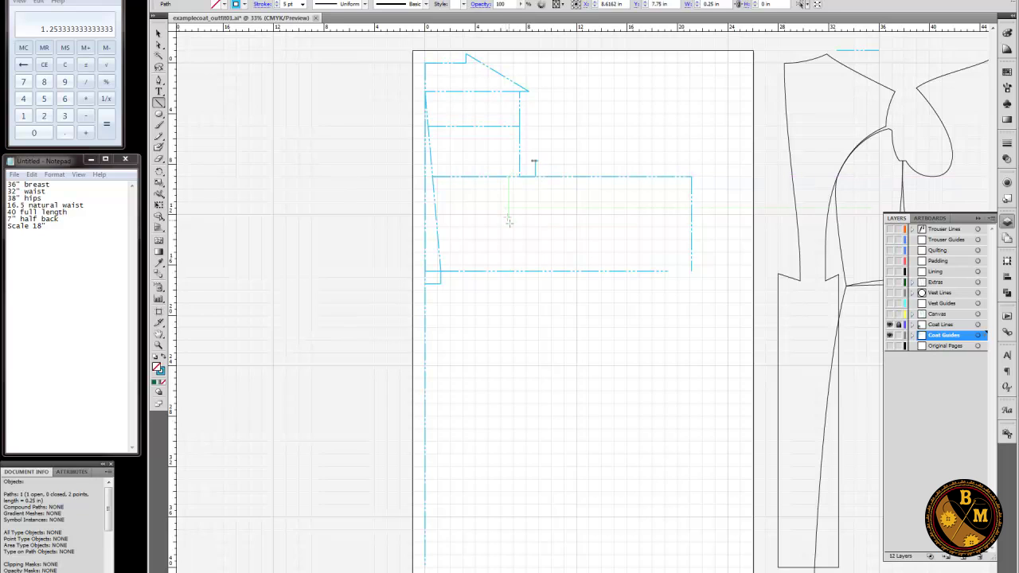
{"action": "left_click_drag", "start_coordinate": [479, 156], "coordinate": [515, 199]}
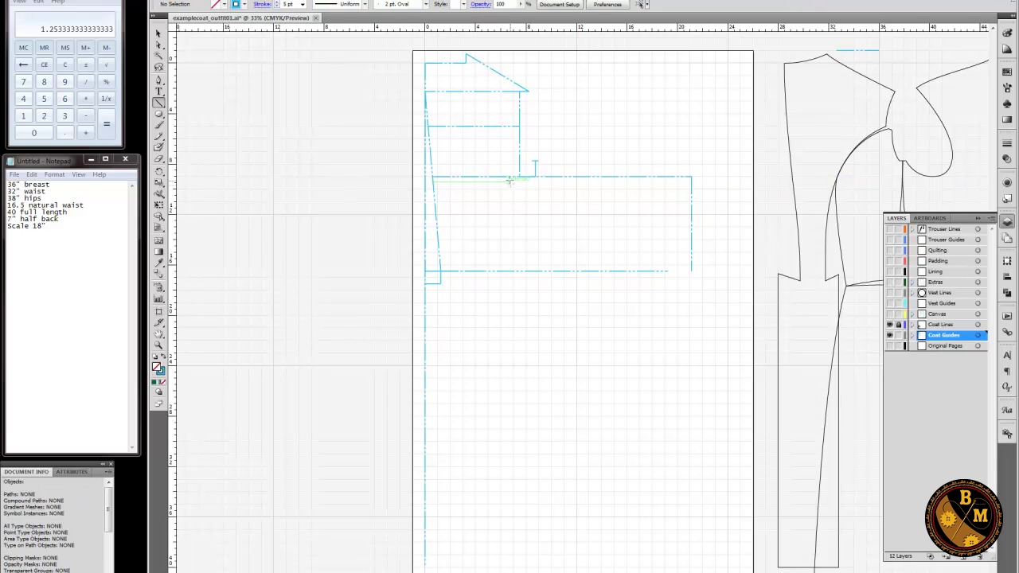
Draw a 0.25 in guide line at 270° from the end of the 6 in line on the breast line.
{"action": "left_click", "coordinate": [508, 177]}
{"action": "type", "text": ".25"}
{"action": "key", "text": "Tab"}
{"action": "type", "text": "270"}
{"action": "key", "text": "Return"}
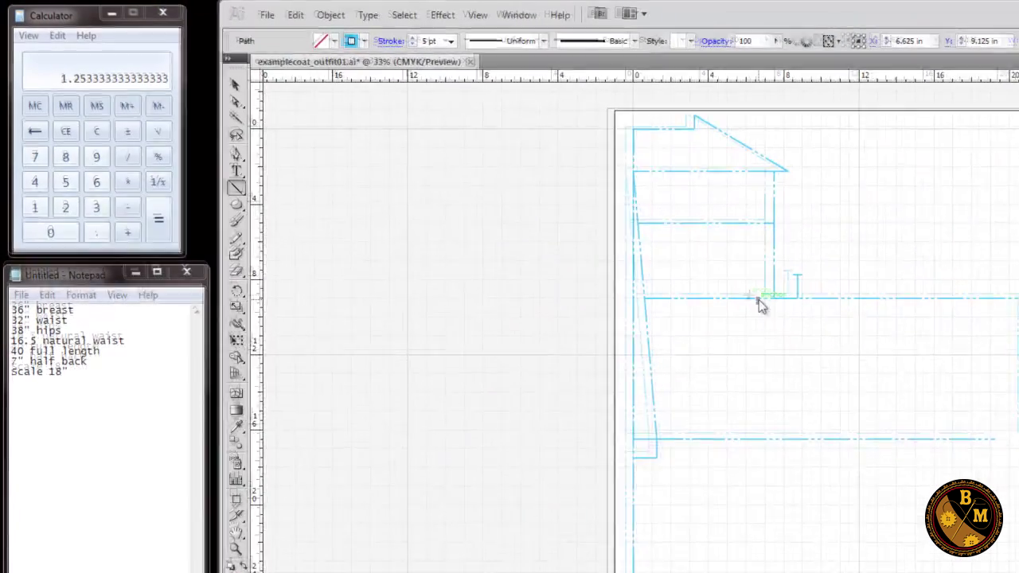
Calculate 36/2/4+2 and draw a 6.5 in line at 0° along the breast line from the 0.25 in tick below it.
{"action": "left_click", "coordinate": [758, 301]}
{"action": "left_click", "coordinate": [97, 132]}
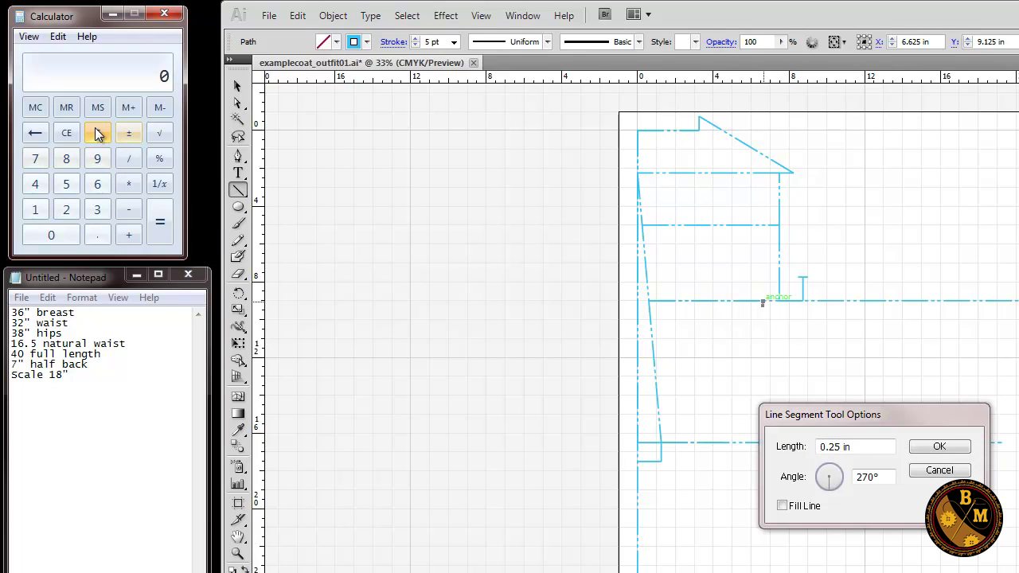
{"action": "type", "text": "36"}
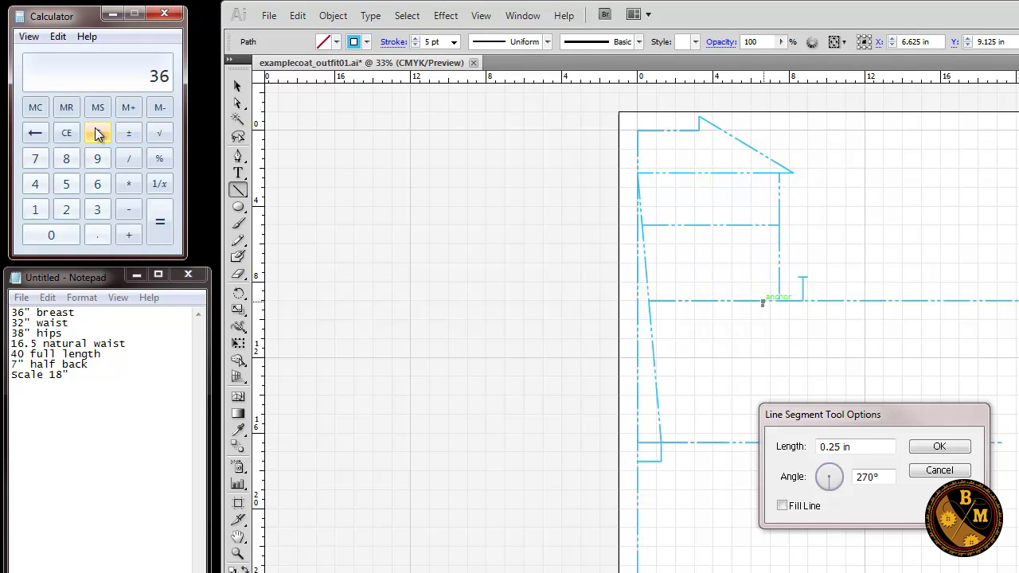
{"action": "type", "text": "2/4+2"}
{"action": "key", "text": "Return"}
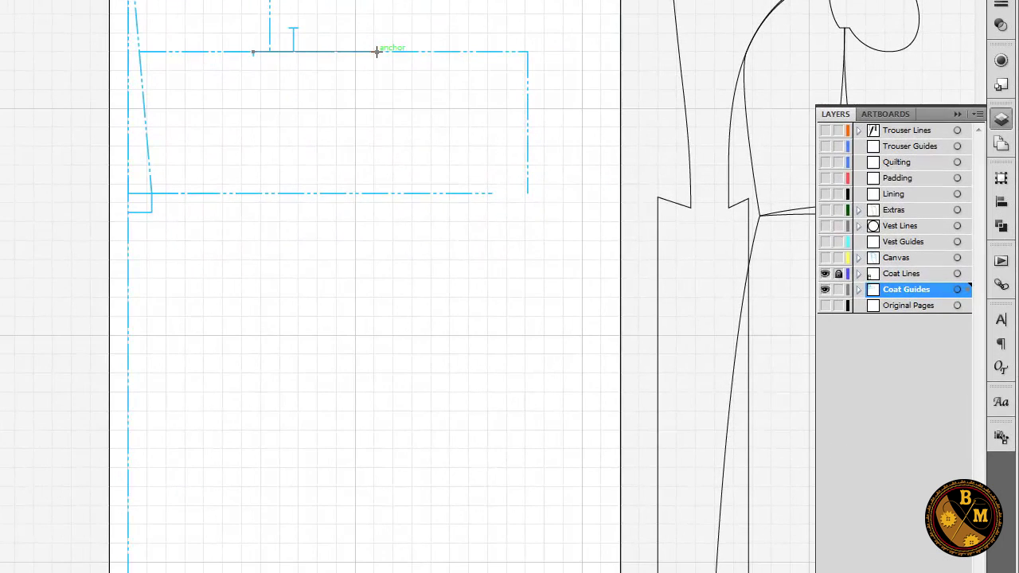
Draw a 1 in line at 90° from the end of the 6.5 in line and a 3 in line at 0° from the same point.
{"action": "left_click", "coordinate": [586, 175]}
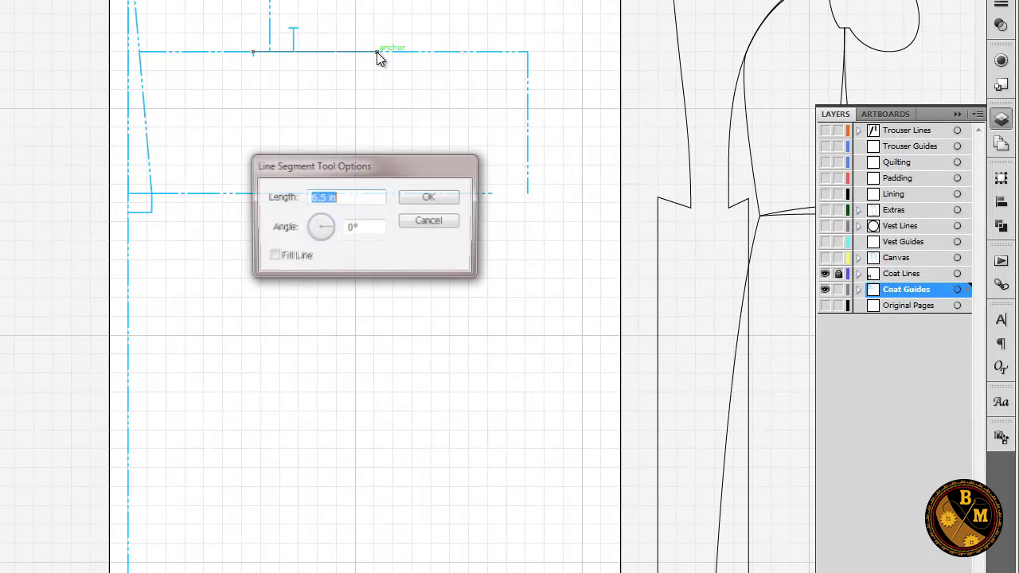
{"action": "type", "text": "1"}
{"action": "key", "text": "Tab"}
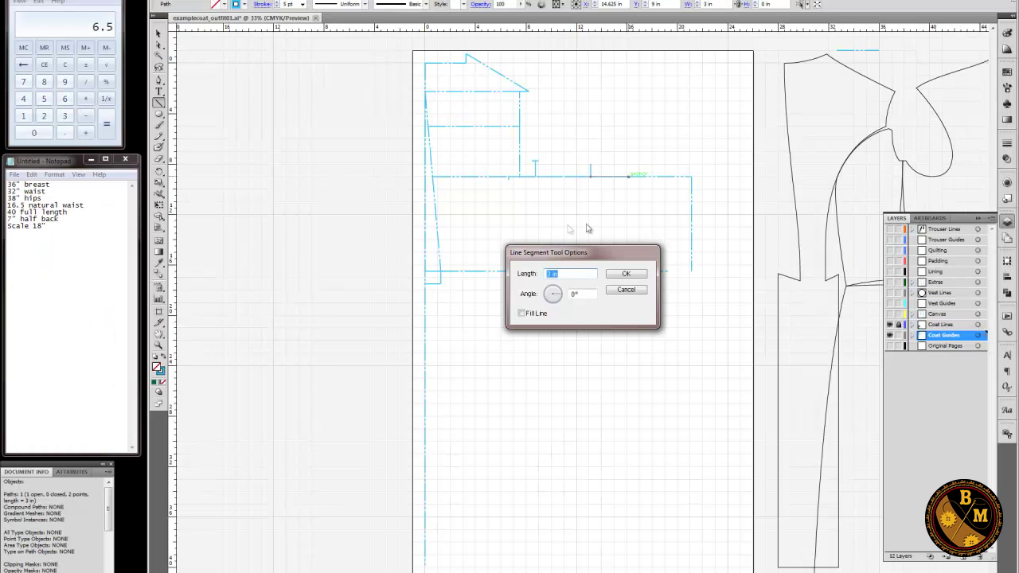
Draw a 9.25 in line at 90° from the end of the 3 in line, connect its top to the back shoulder tip and deselect.
{"action": "type", "text": "9.25"}
{"action": "key", "text": "Tab"}
{"action": "type", "text": "90"}
{"action": "key", "text": "Return"}
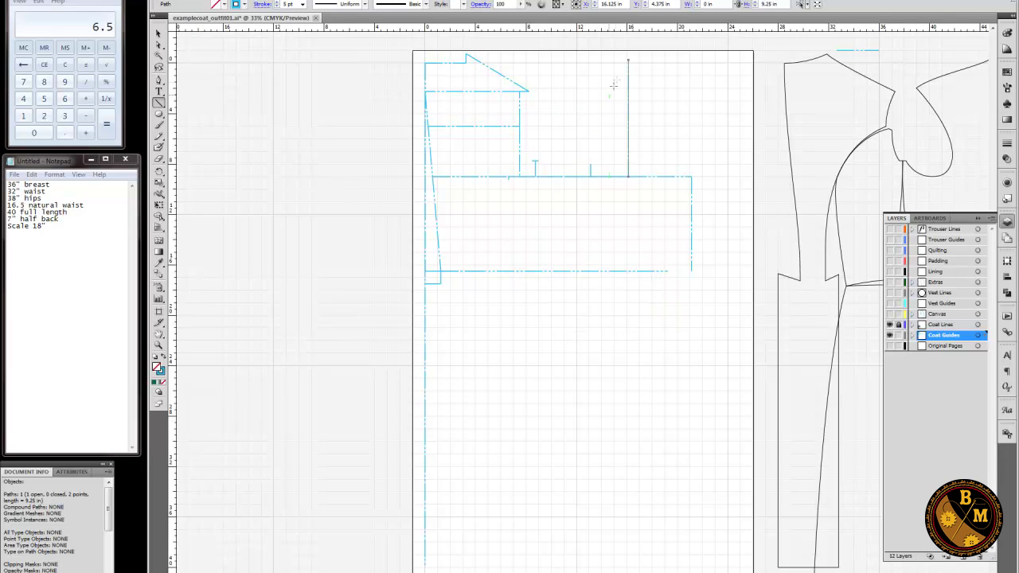
{"action": "left_click_drag", "start_coordinate": [629, 60], "coordinate": [528, 91]}
{"action": "key", "text": "ctrl+shift+a"}
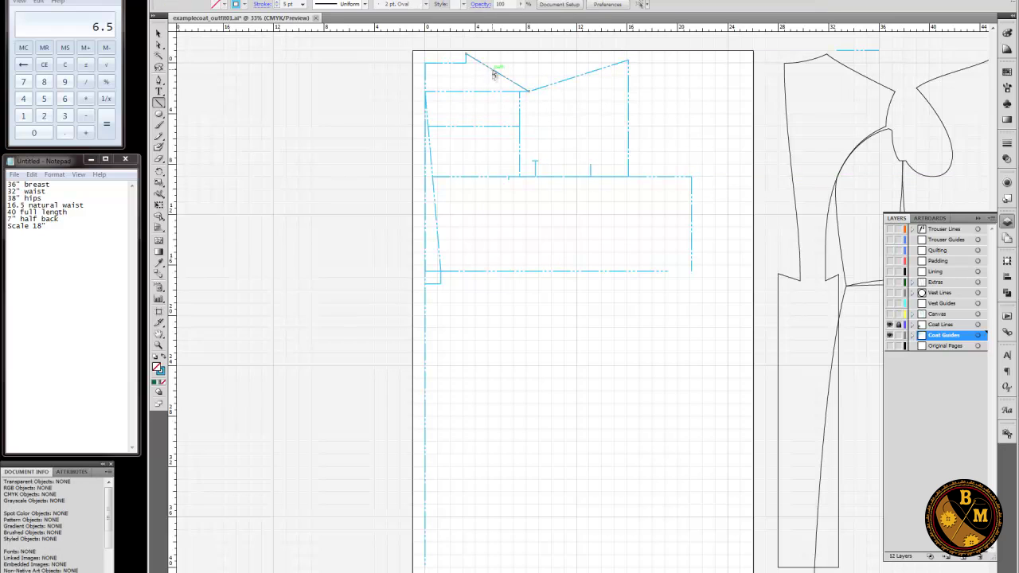
Select the sloping back shoulder line and examine its length in Document Info, limited to object details of the selection.
{"action": "left_click", "coordinate": [493, 74]}
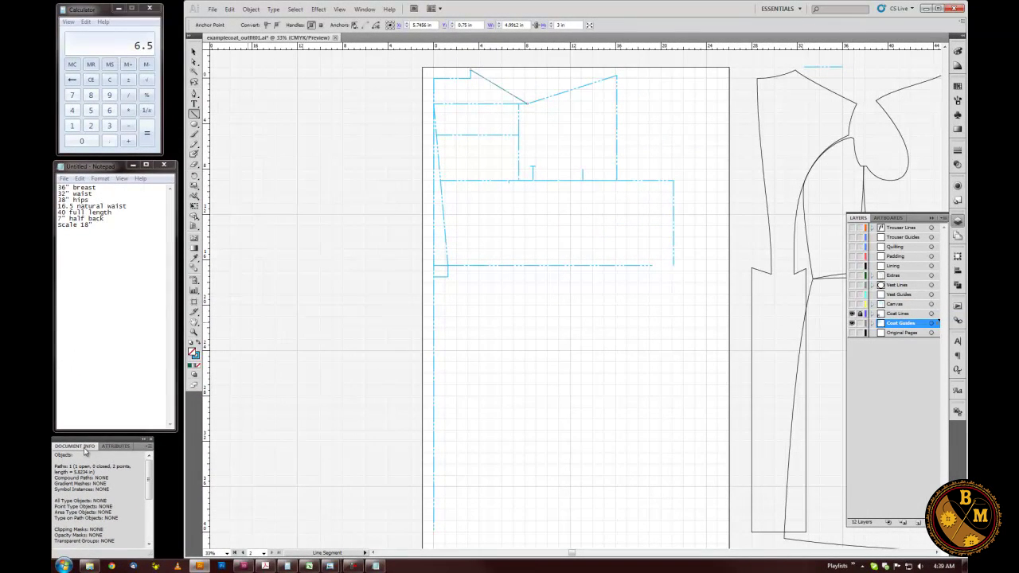
{"action": "left_click", "coordinate": [339, 9]}
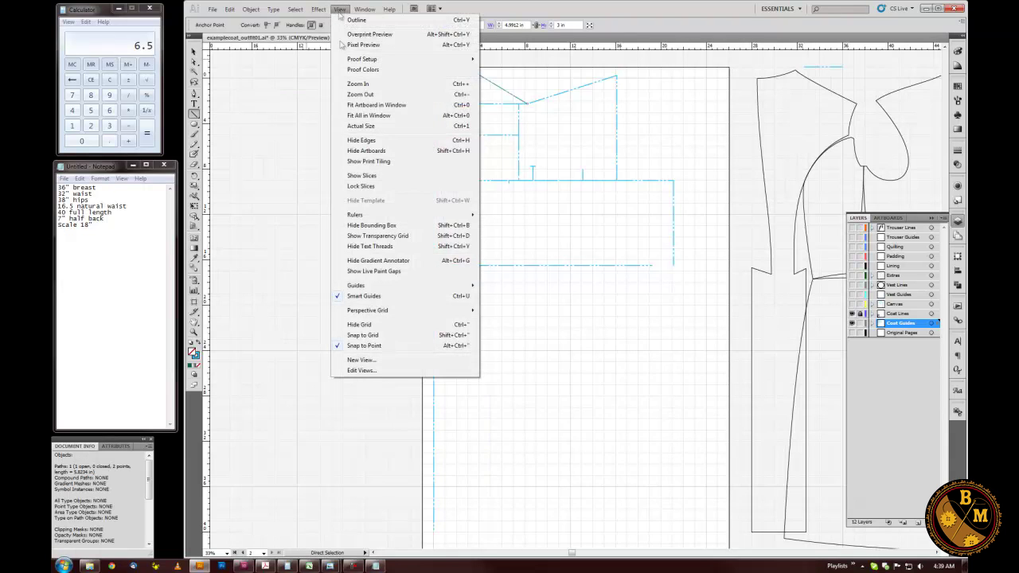
{"action": "mouse_move", "coordinate": [364, 10]}
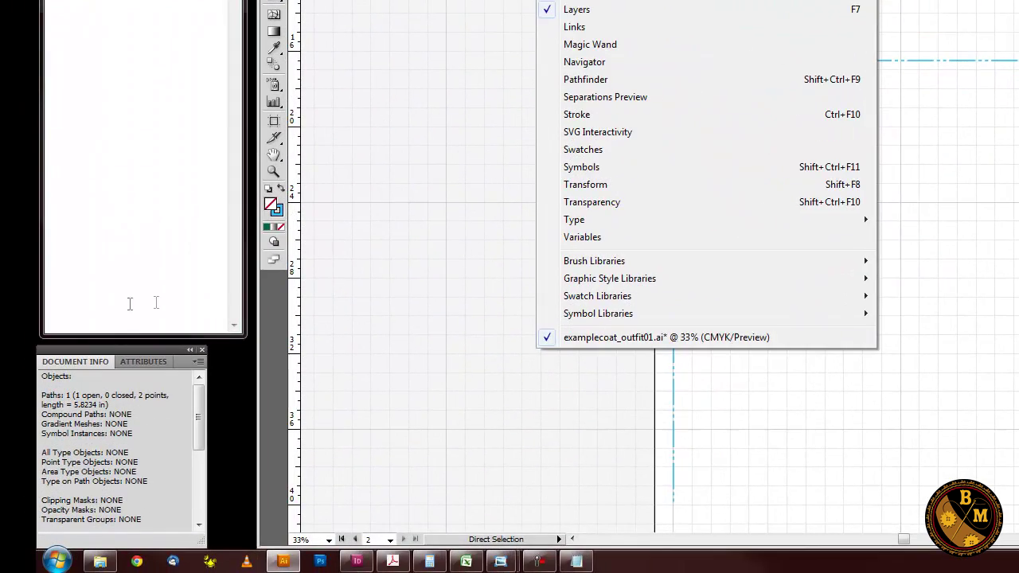
{"action": "left_click", "coordinate": [117, 347]}
{"action": "left_click", "coordinate": [198, 362]}
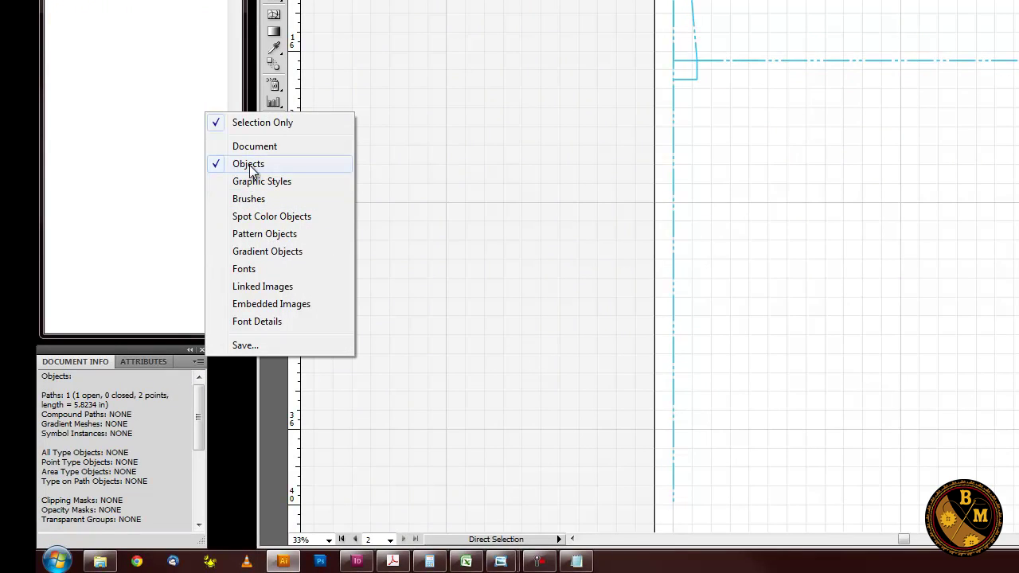
{"action": "left_click", "coordinate": [82, 422]}
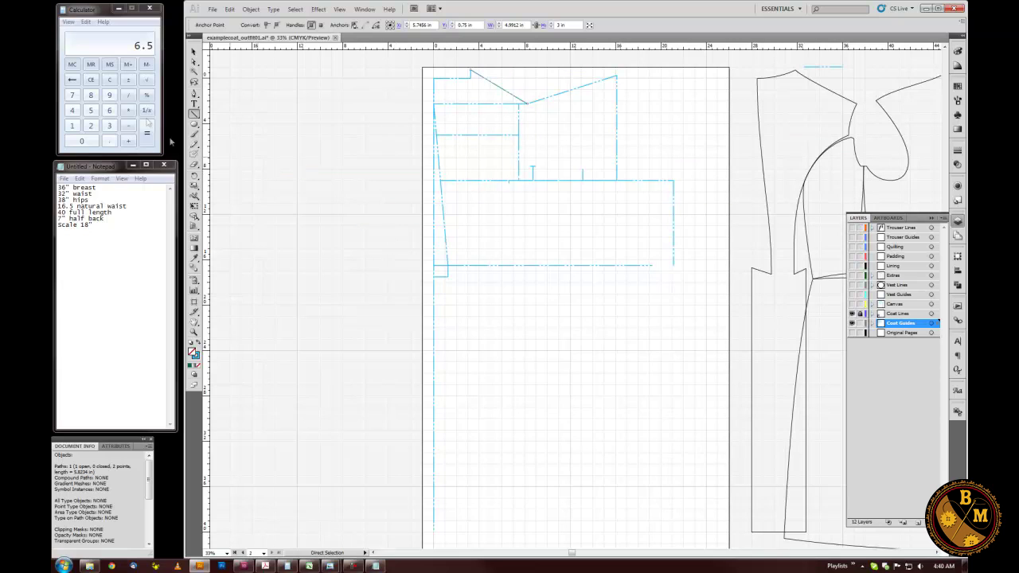
Subtract 0.25 from 5.8234 and draw a 5.5734 in line along the front shoulder line from the top of the 9.25 in vertical.
{"action": "left_click", "coordinate": [110, 82]}
{"action": "type", "text": "5.8234 "}
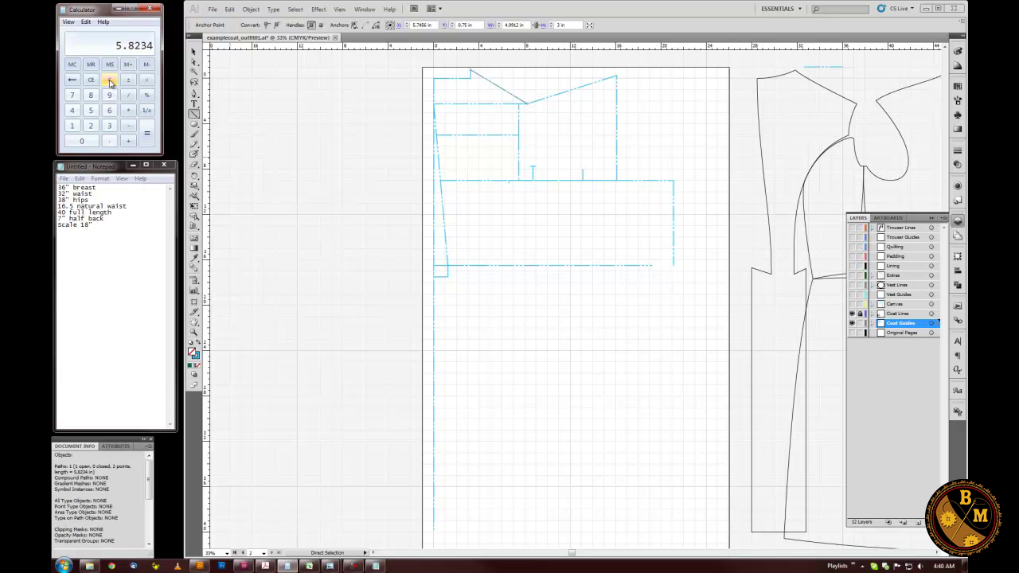
{"action": "type", "text": "0.25"}
{"action": "key", "text": "Return"}
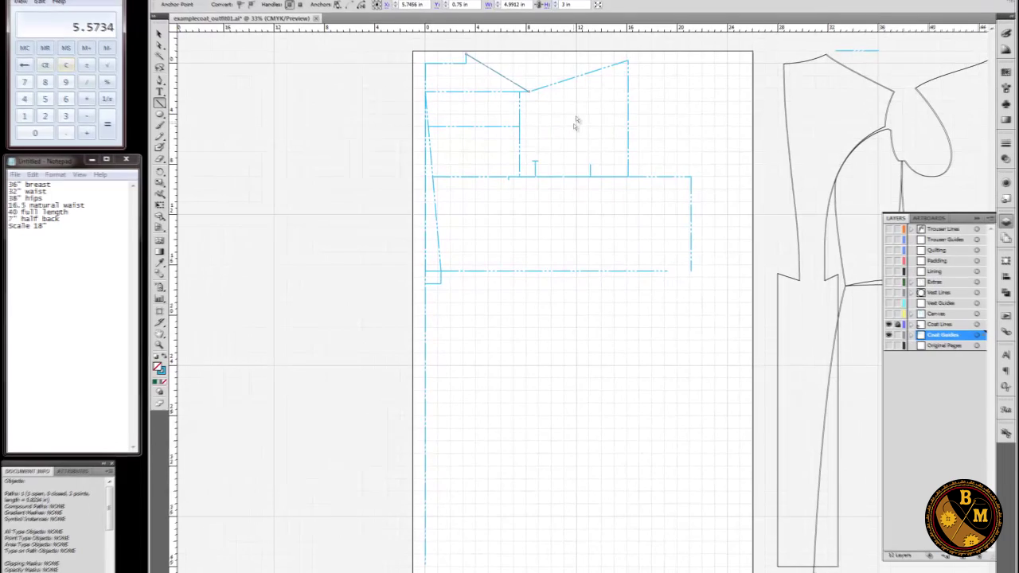
{"action": "left_click", "coordinate": [608, 81]}
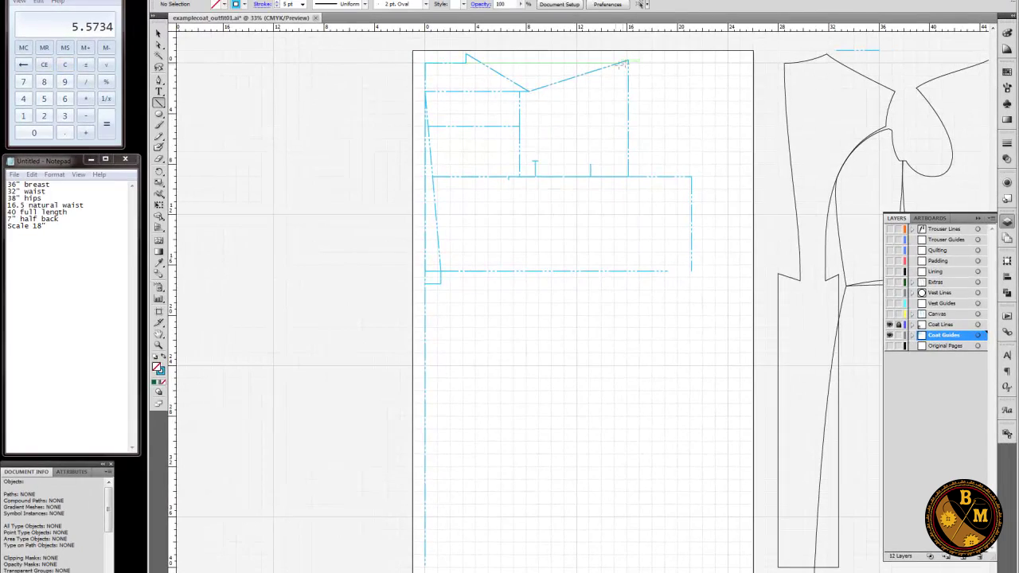
{"action": "left_click", "coordinate": [630, 59]}
{"action": "type", "text": "5.5734"}
{"action": "left_click", "coordinate": [637, 273]}
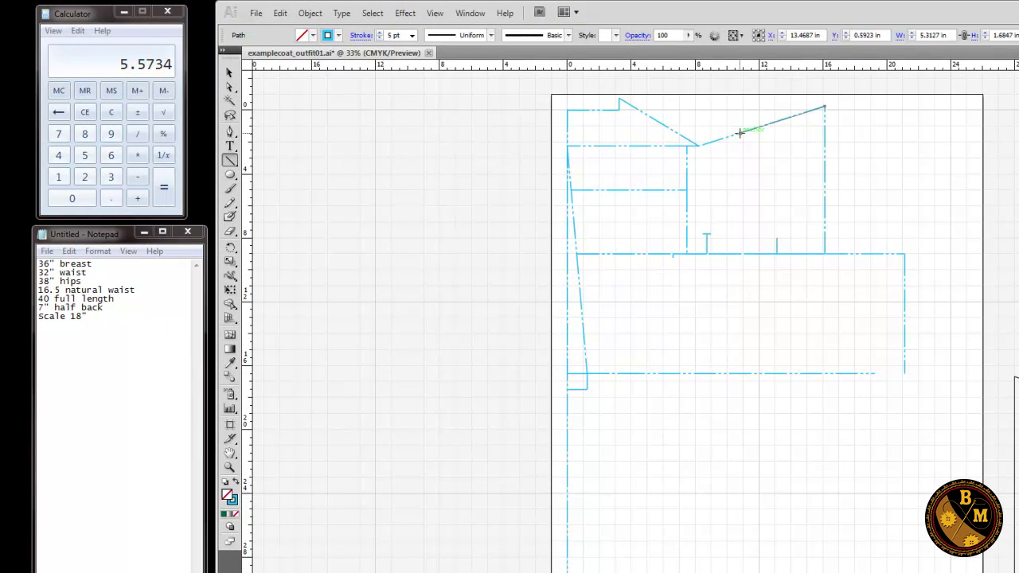
Draw a 0.25 in line at 270° from the outer end of the 5.5734 in front shoulder line.
{"action": "left_click", "coordinate": [741, 137]}
{"action": "type", "text": "6.25"}
{"action": "key", "text": "Tab"}
{"action": "type", "text": "270"}
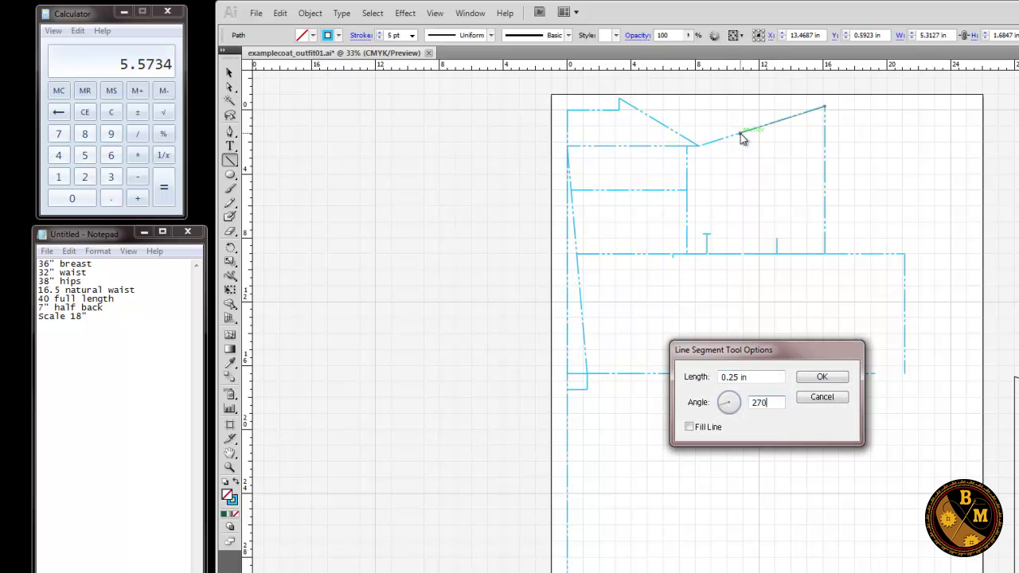
{"action": "key", "text": "Return"}
Calculate half of 6.73 and draw two end-to-end 3.365 in lines at 290.11° from the foot of the 0.25 in line.
{"action": "mouse_move", "coordinate": [741, 137]}
{"action": "left_mouse_down"}
{"action": "mouse_move", "coordinate": [785, 223]}
{"action": "mouse_move", "coordinate": [780, 239]}
{"action": "mouse_move", "coordinate": [740, 136]}
{"action": "left_mouse_up"}
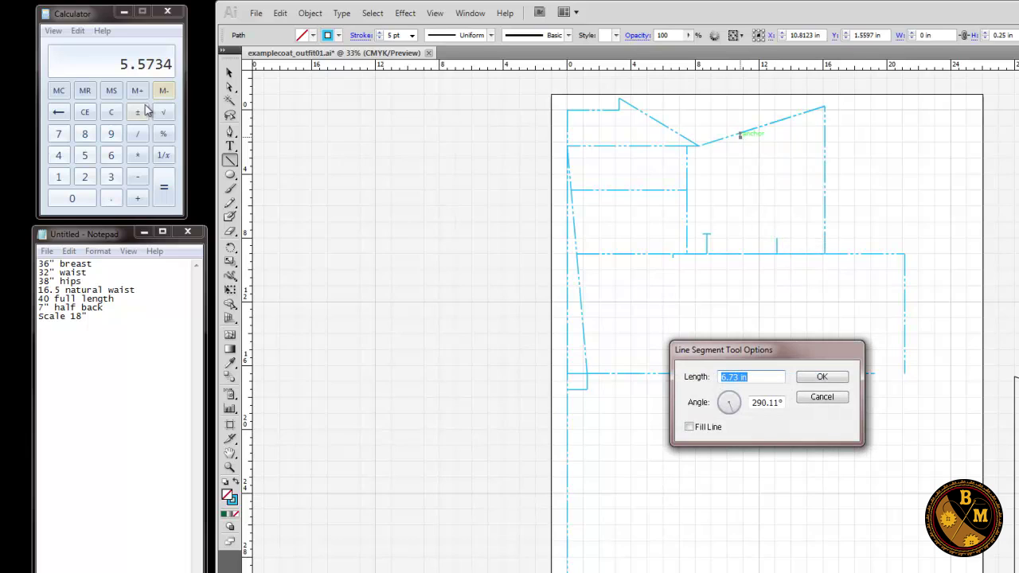
{"action": "left_click", "coordinate": [111, 111]}
{"action": "type", "text": "6.732"}
{"action": "key", "text": "Return"}
{"action": "key", "text": "ctrl+c"}
{"action": "left_click", "coordinate": [673, 384]}
{"action": "key", "text": "ctrl+v"}
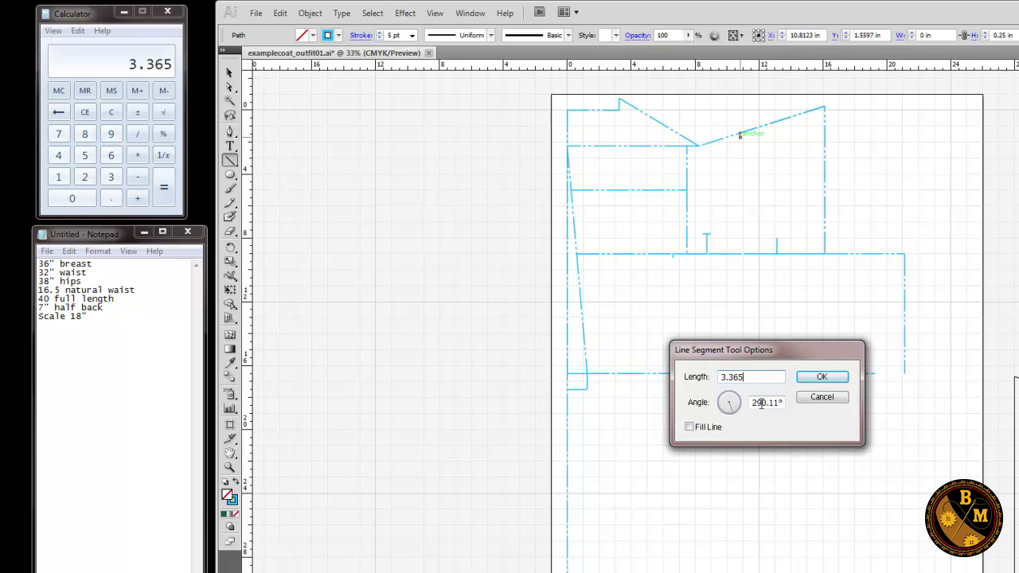
{"action": "left_click", "coordinate": [822, 377]}
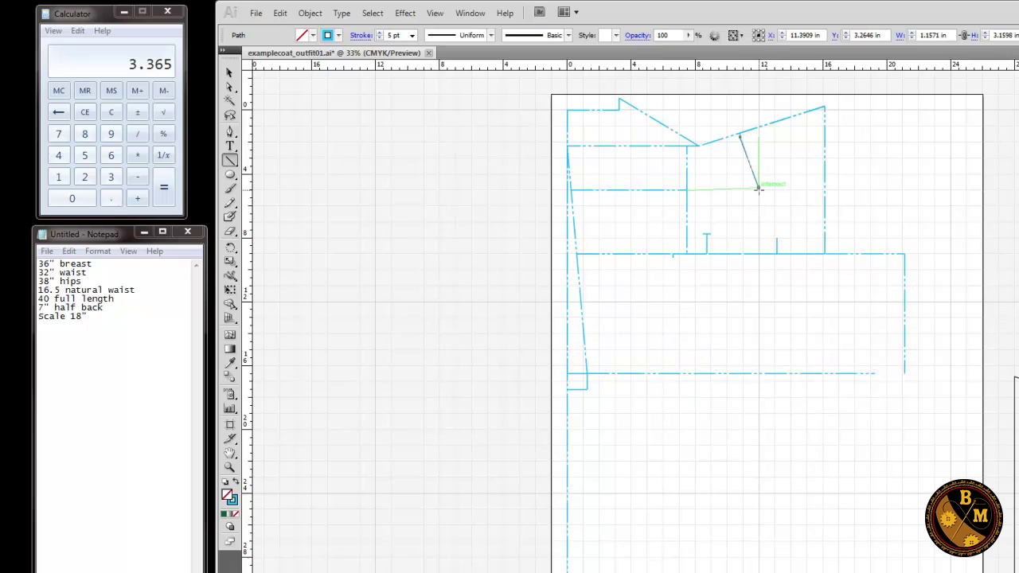
{"action": "left_click", "coordinate": [761, 195]}
{"action": "key", "text": "Return"}
Draw a 0.5 in line at 20.11° from the point where the two 3.365 in lines meet.
{"action": "left_click", "coordinate": [762, 195]}
{"action": "type", "text": "0.5"}
{"action": "key", "text": "Tab"}
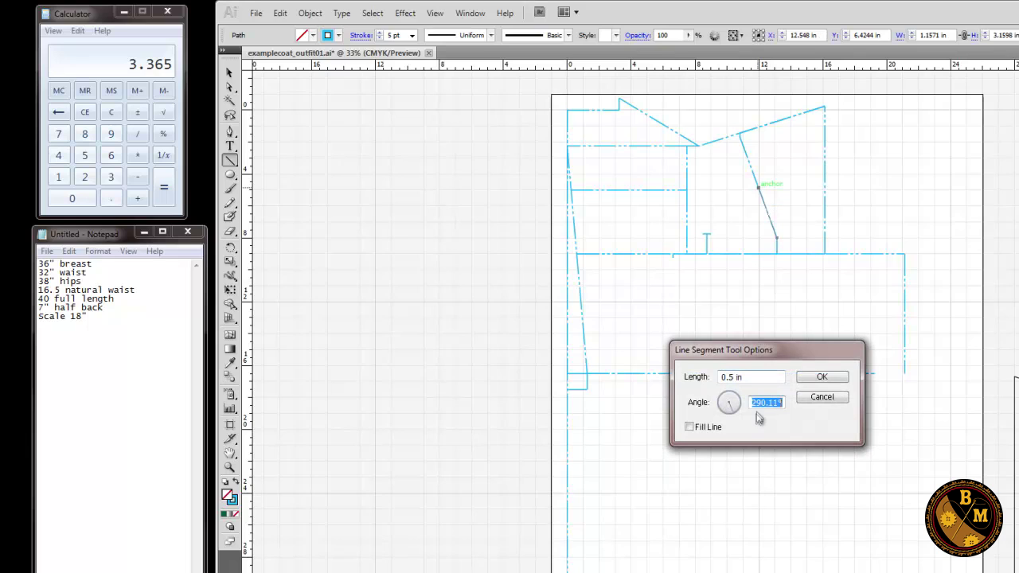
{"action": "left_click_drag", "start_coordinate": [761, 403], "coordinate": [701, 403]}
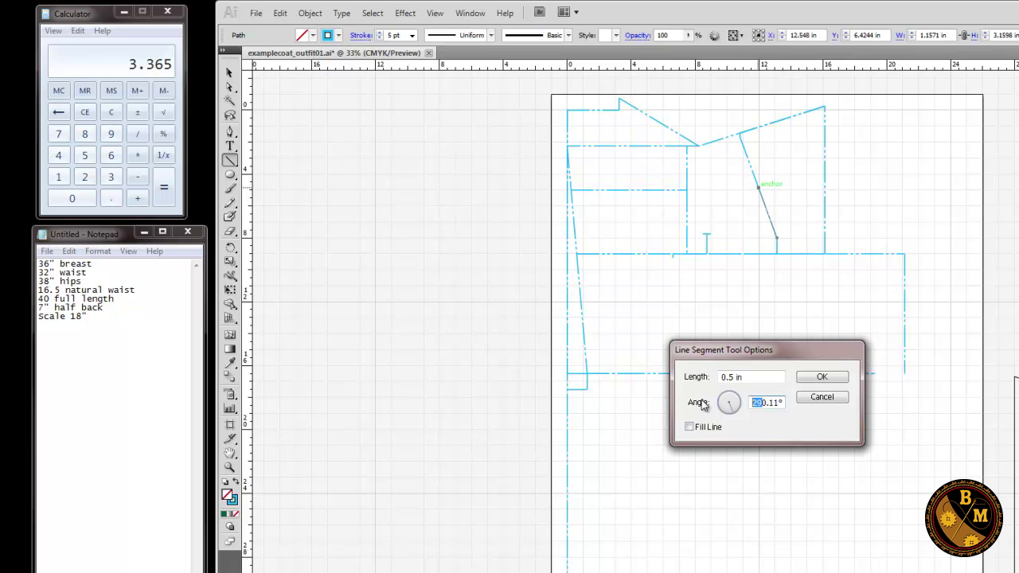
{"action": "type", "text": "7"}
{"action": "key", "text": "Return"}
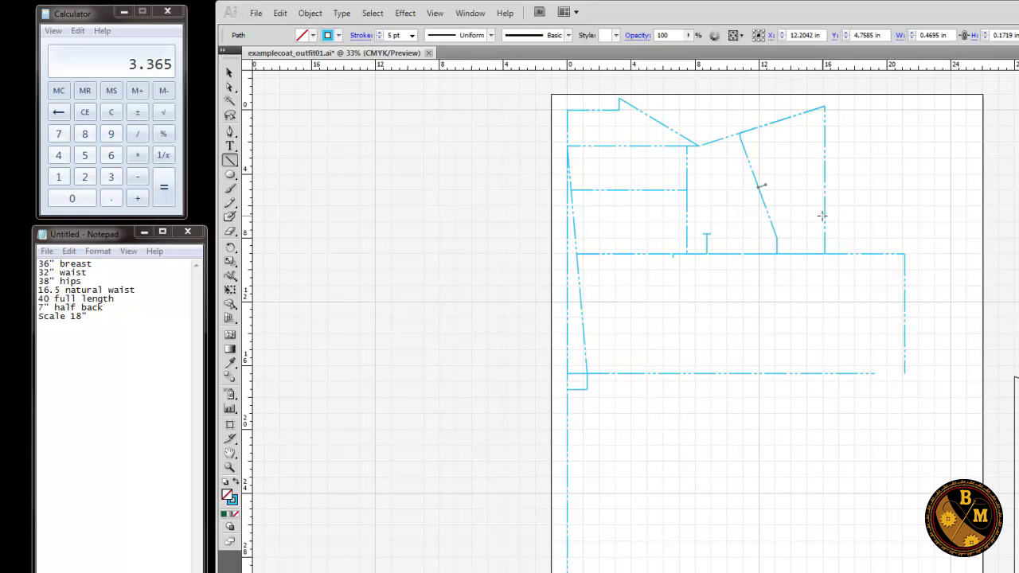
Draw a 3.25 in line at -90° from the top of the 9.25 in front vertical.
{"action": "left_click", "coordinate": [824, 106]}
{"action": "type", "text": "3"}
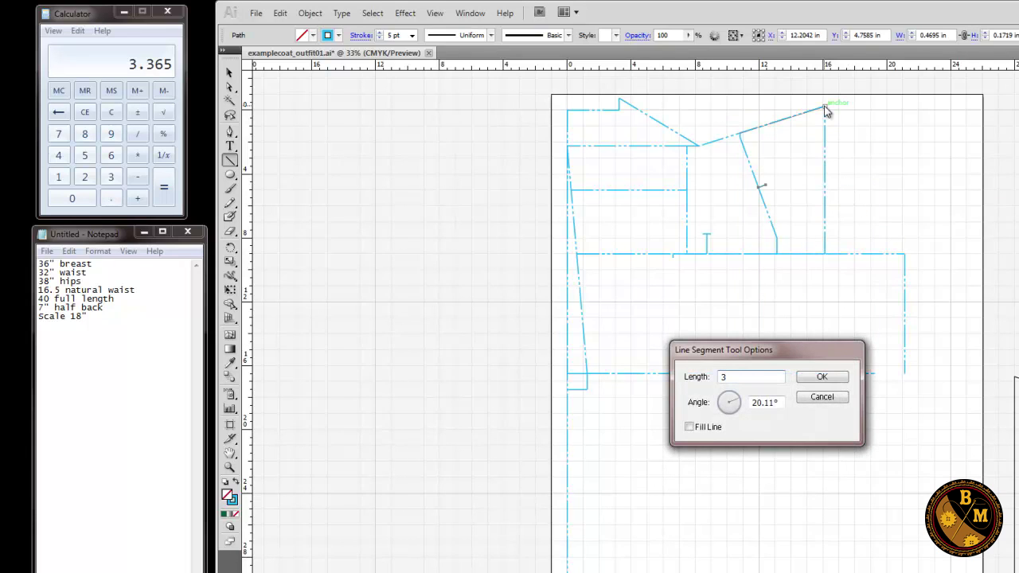
{"action": "type", "text": ".25"}
{"action": "key", "text": "Tab"}
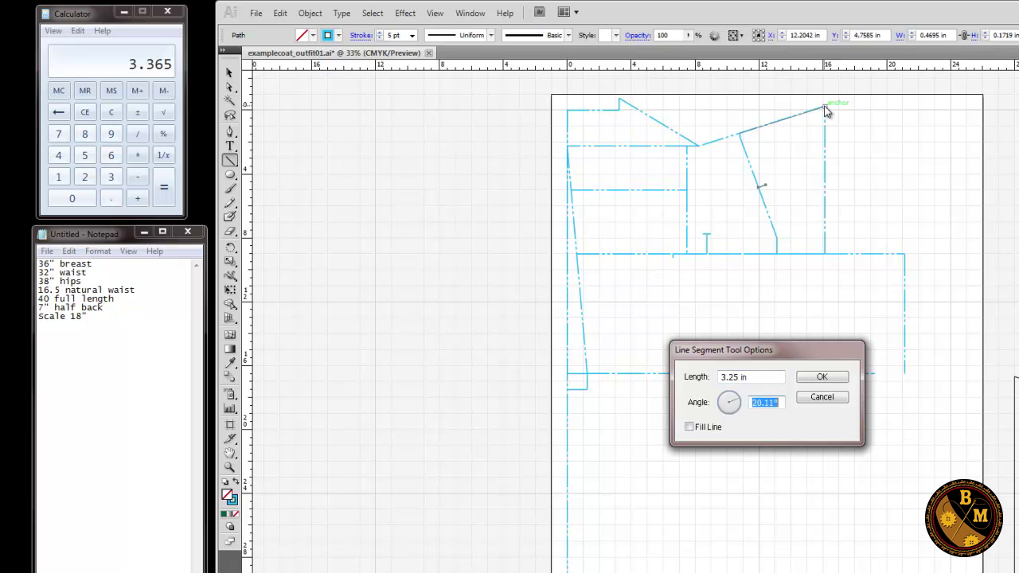
{"action": "type", "text": "-90"}
{"action": "key", "text": "Return"}
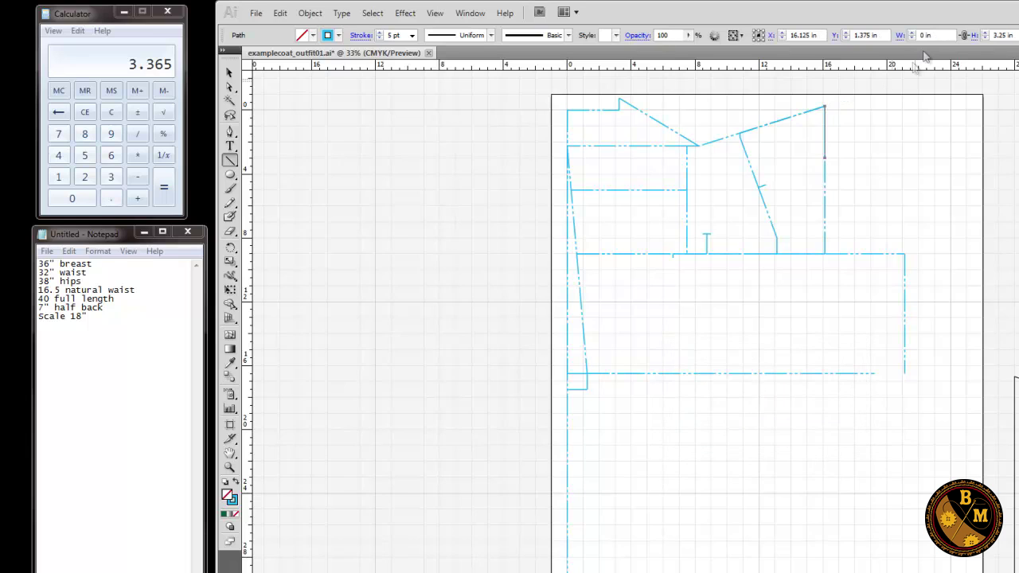
Draw a 5 in line at 0° from the lower end of the 3.25 in line.
{"action": "left_click", "coordinate": [825, 158]}
{"action": "type", "text": "5"}
{"action": "key", "text": "Tab"}
{"action": "type", "text": "0"}
{"action": "key", "text": "Return"}
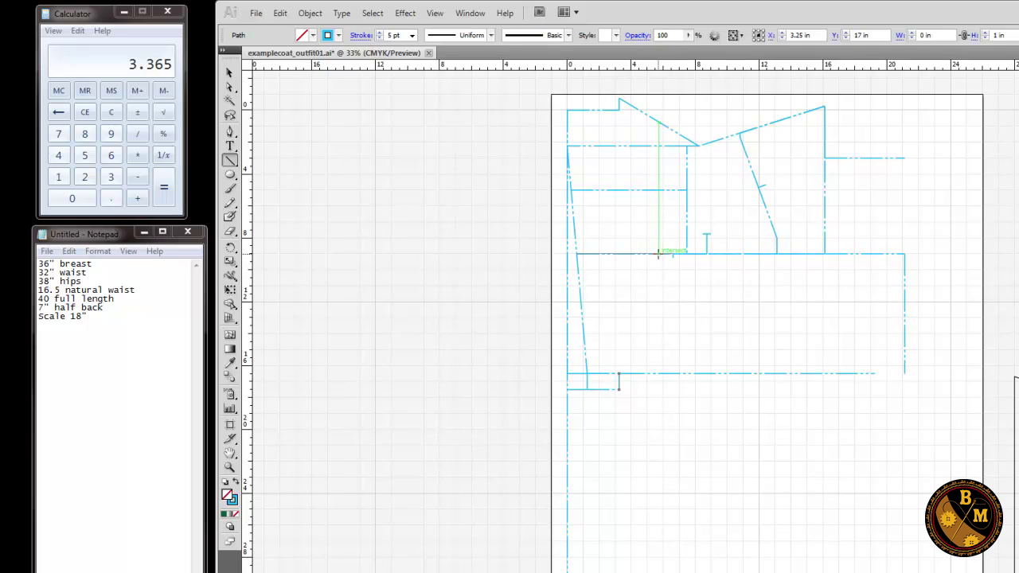
Draw a diagonal from the across-back line's outer end to the waist line's start, and a 1 in line at 180° from its breast line crossing.
{"action": "left_click_drag", "start_coordinate": [686, 190], "coordinate": [567, 372]}
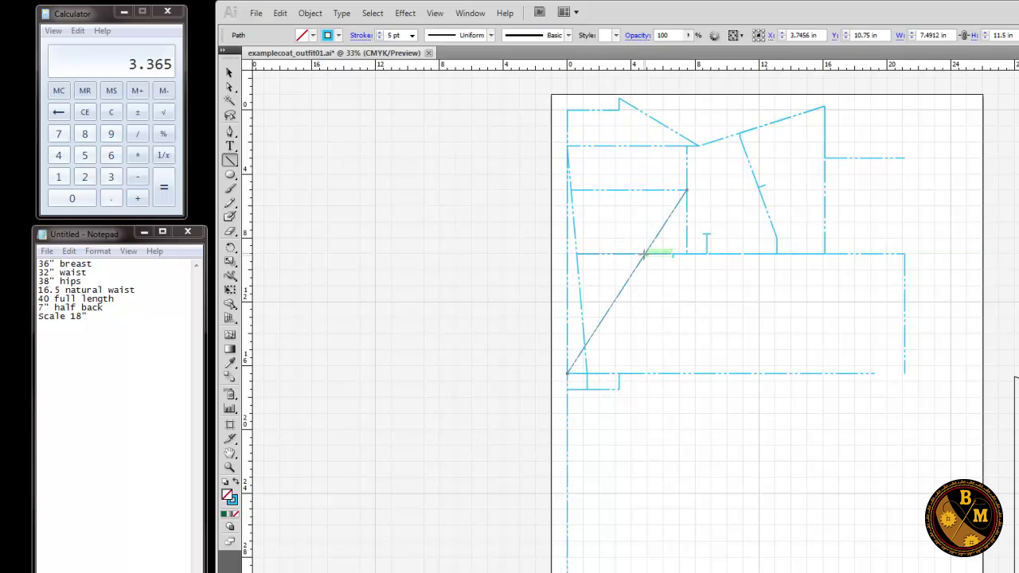
{"action": "left_click", "coordinate": [644, 254]}
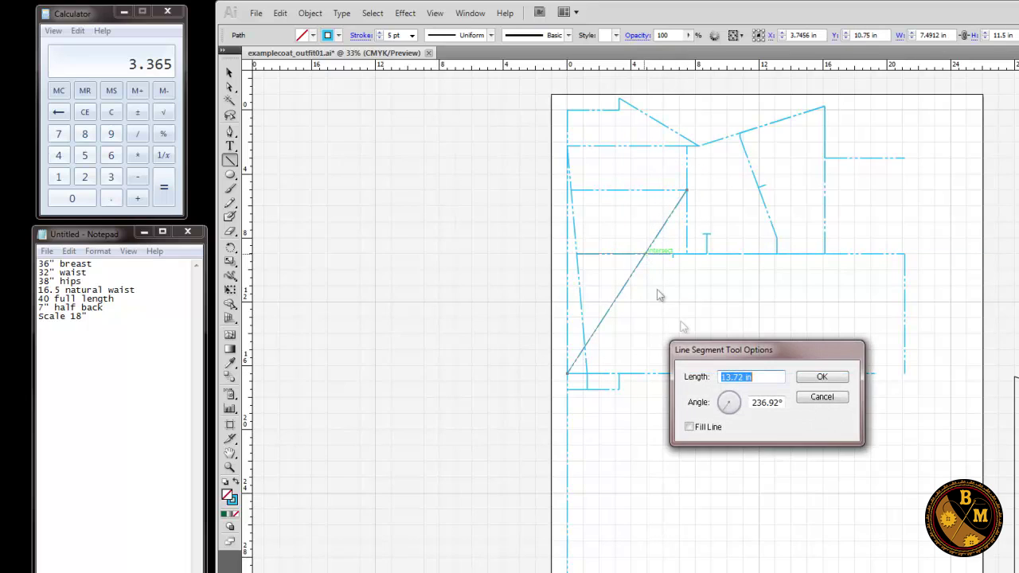
{"action": "type", "text": "1"}
{"action": "key", "text": "Tab"}
{"action": "type", "text": "2"}
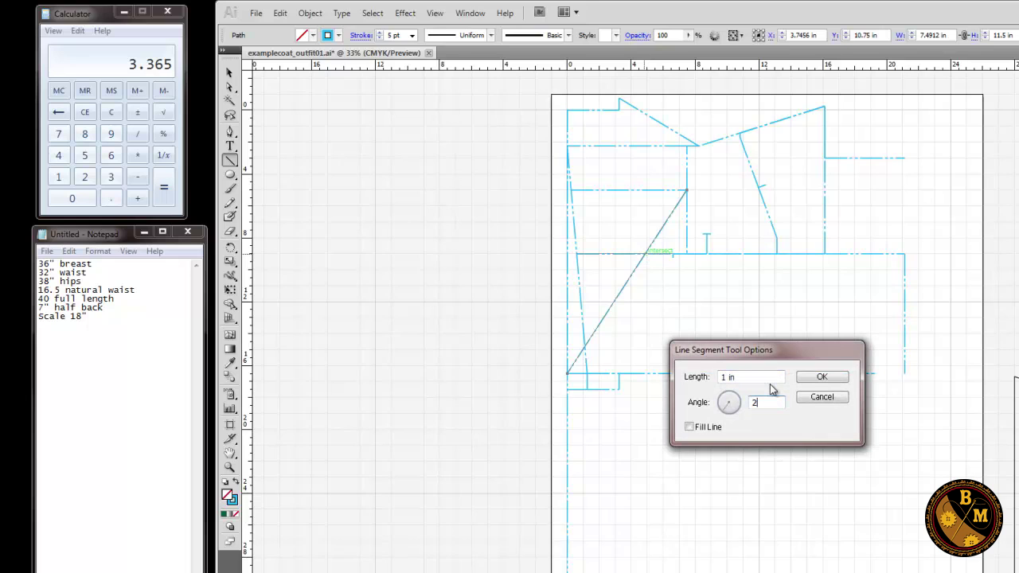
{"action": "type", "text": "0"}
{"action": "key", "text": "Return"}
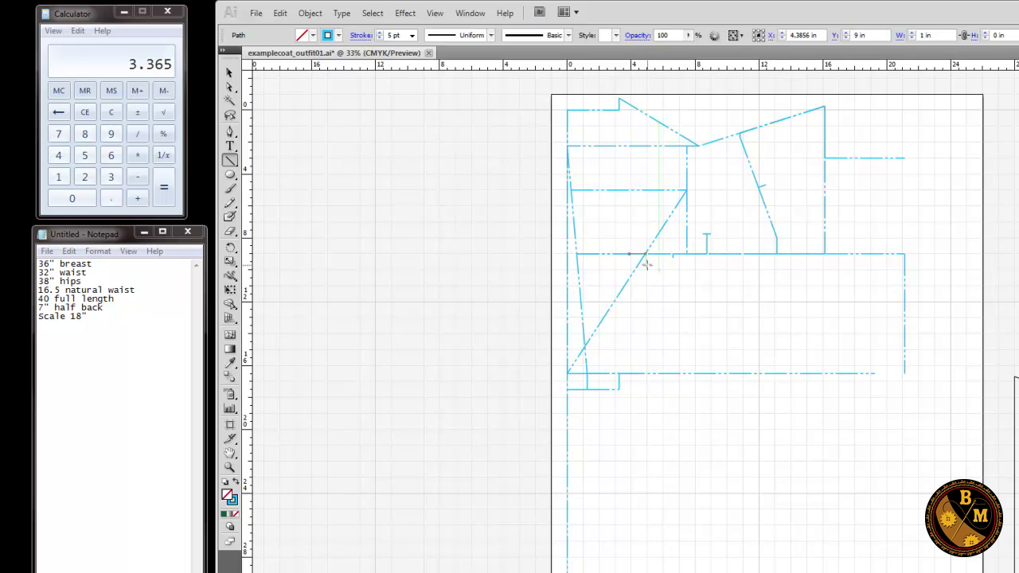
Draw a 0.25 in guide line at 270° from the end of the 1 in line on the breast line and deselect it.
{"action": "left_click", "coordinate": [629, 254]}
{"action": "type", "text": "2.25"}
{"action": "key", "text": "Tab"}
{"action": "type", "text": "270"}
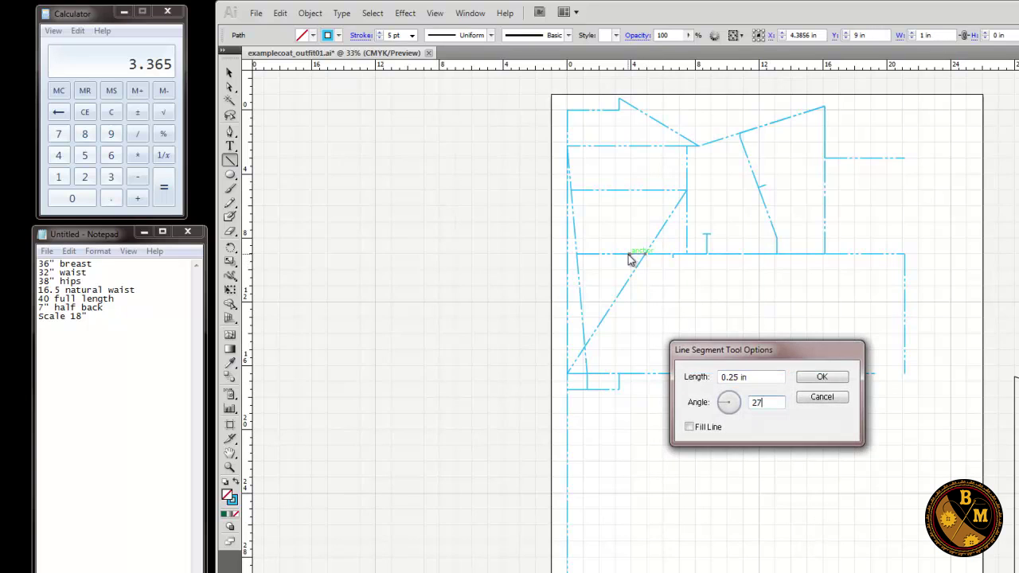
{"action": "key", "text": "Return"}
{"action": "left_click", "coordinate": [667, 280], "text": "ctrl"}
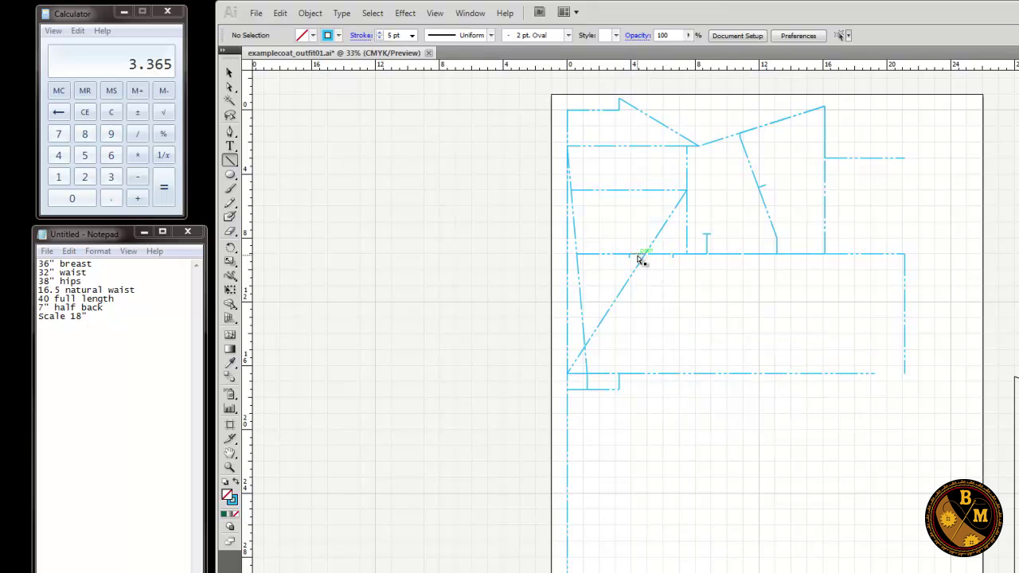
Measure the breast line from the 0.25 in guide to the short armhole upright, and draw a 4.11 in line at 0° along the waist line.
{"action": "left_click_drag", "start_coordinate": [709, 236], "coordinate": [711, 369]}
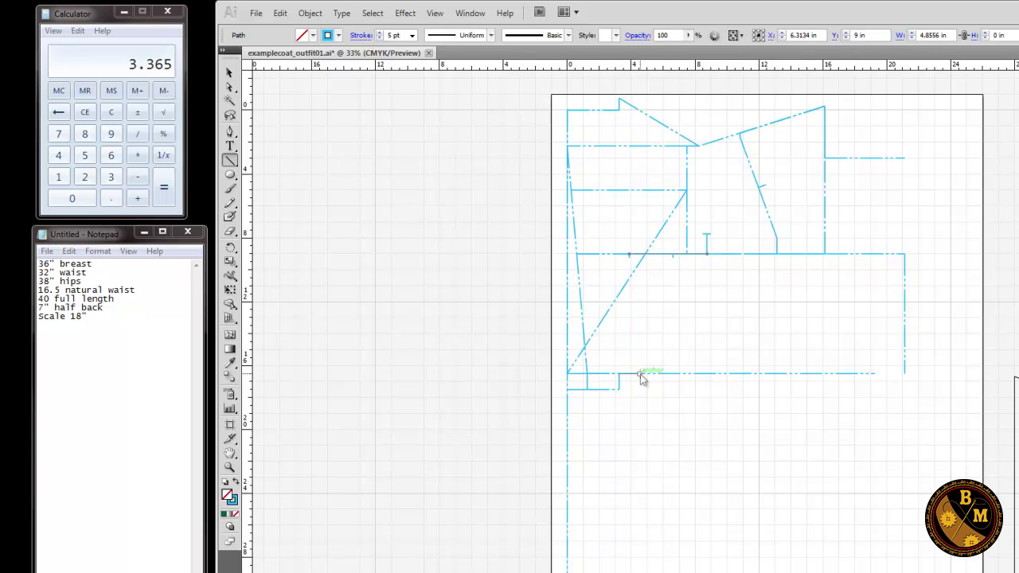
{"action": "left_click", "coordinate": [641, 373]}
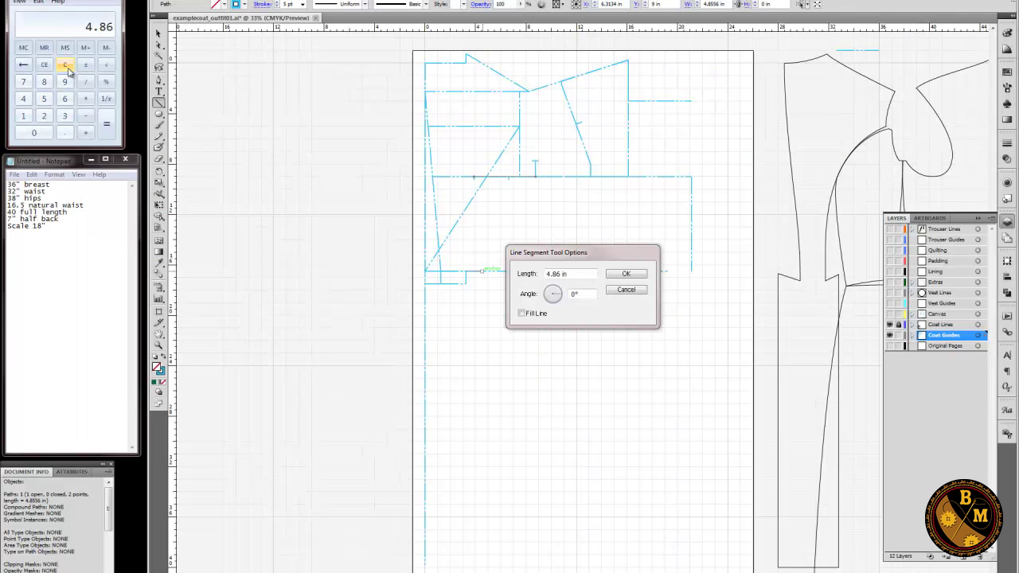
{"action": "type", "text": "5"}
{"action": "double_click", "coordinate": [562, 274]}
{"action": "type", "text": "4.11"}
{"action": "left_click", "coordinate": [626, 273]}
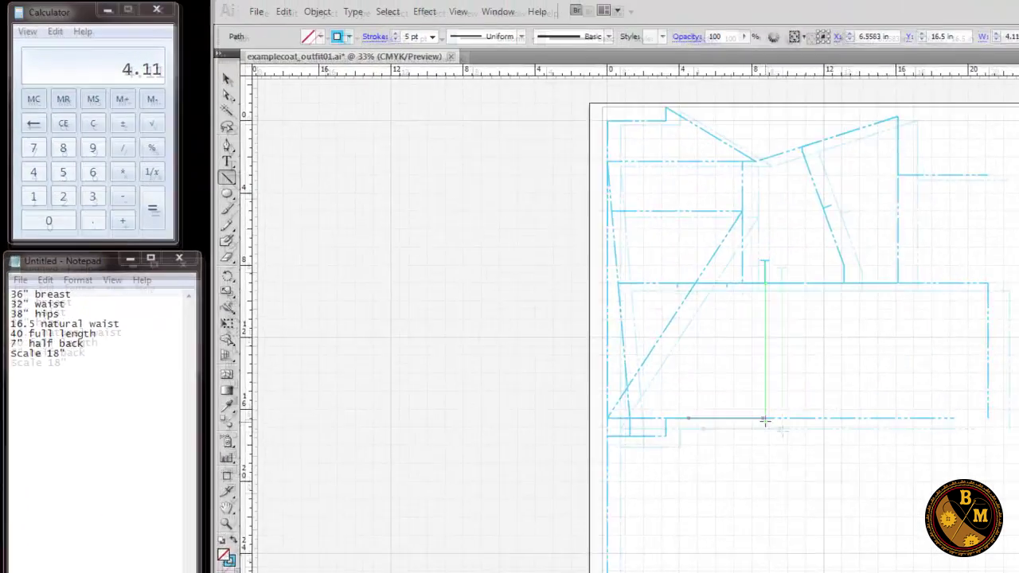
Calculate 2.88 / 3 and draw a 0.96 in line at 0° from the end of the 4.11 in waist segment.
{"action": "left_click", "coordinate": [801, 443]}
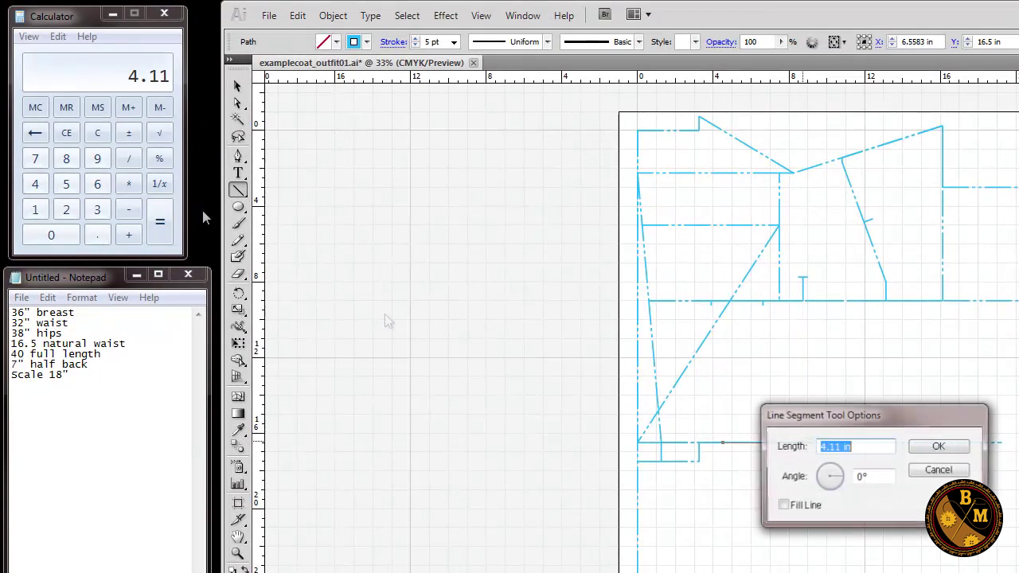
{"action": "left_click", "coordinate": [94, 134]}
{"action": "type", "text": "2.18"}
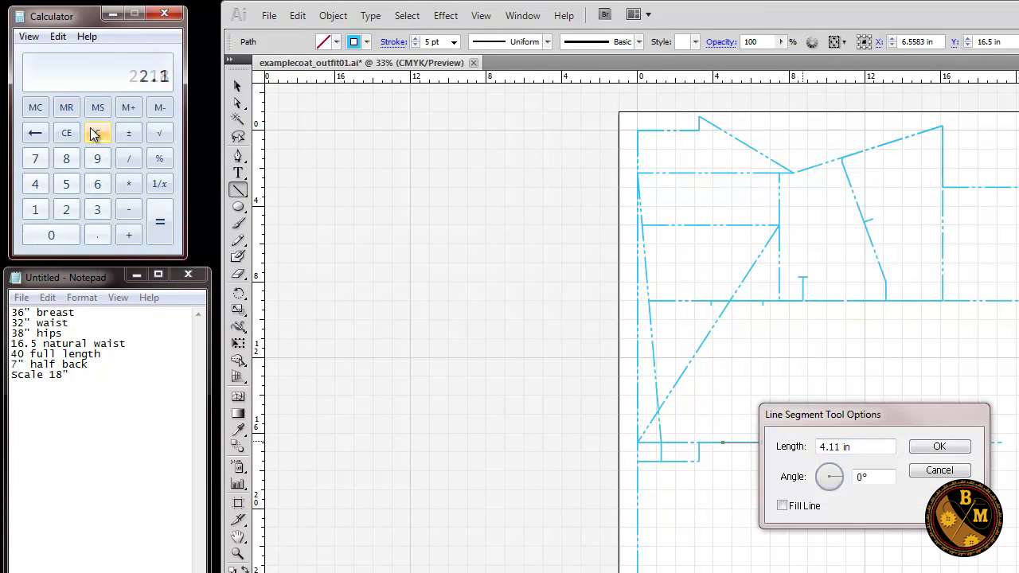
{"action": "key", "text": "BackSpace"}
{"action": "key", "text": "BackSpace"}
{"action": "type", "text": "88 / 3"}
{"action": "key", "text": "Return"}
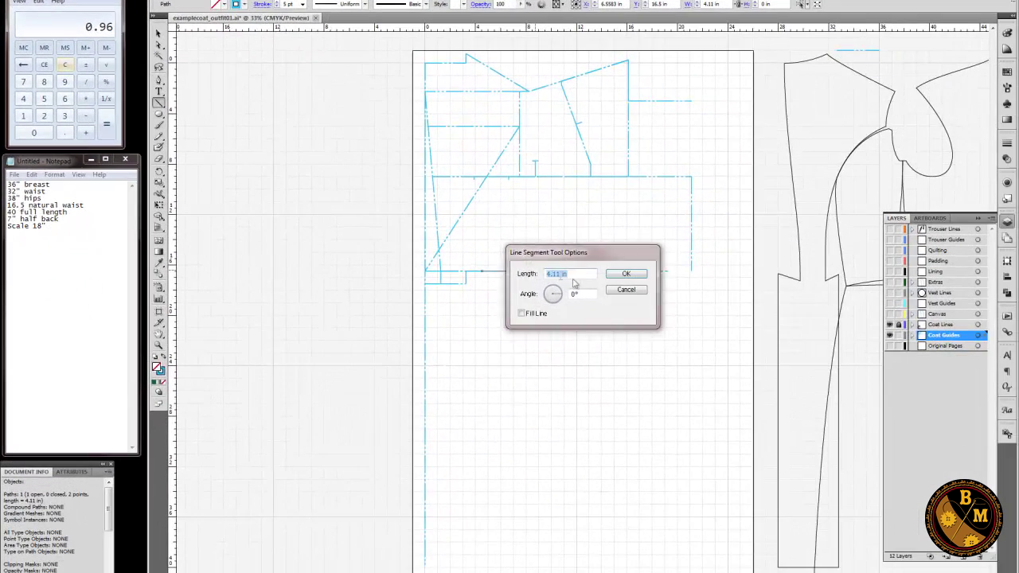
{"action": "left_click", "coordinate": [856, 447]}
{"action": "type", "text": "0.96"}
{"action": "left_click", "coordinate": [626, 274]}
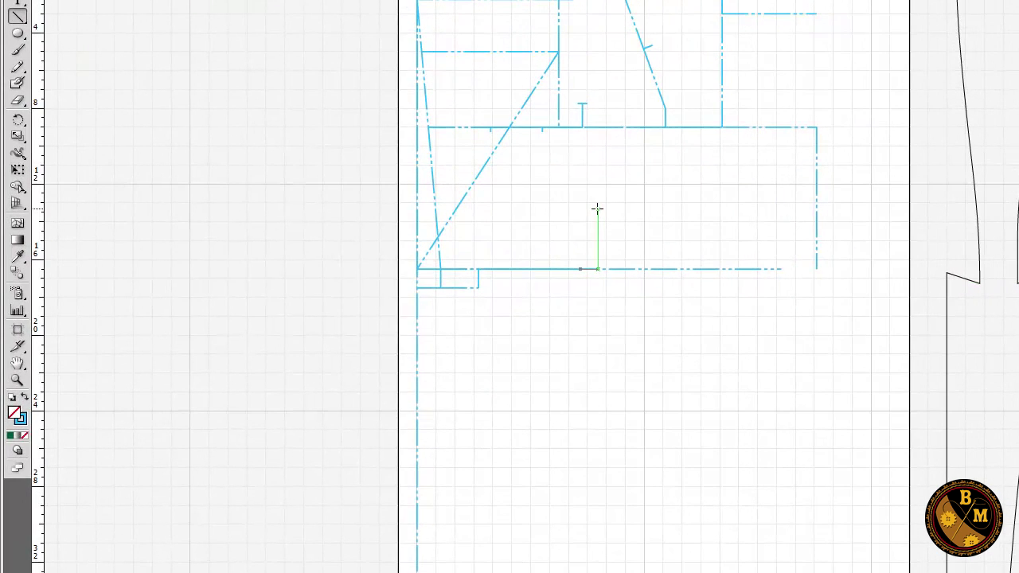
{"action": "left_click", "coordinate": [18, 32]}
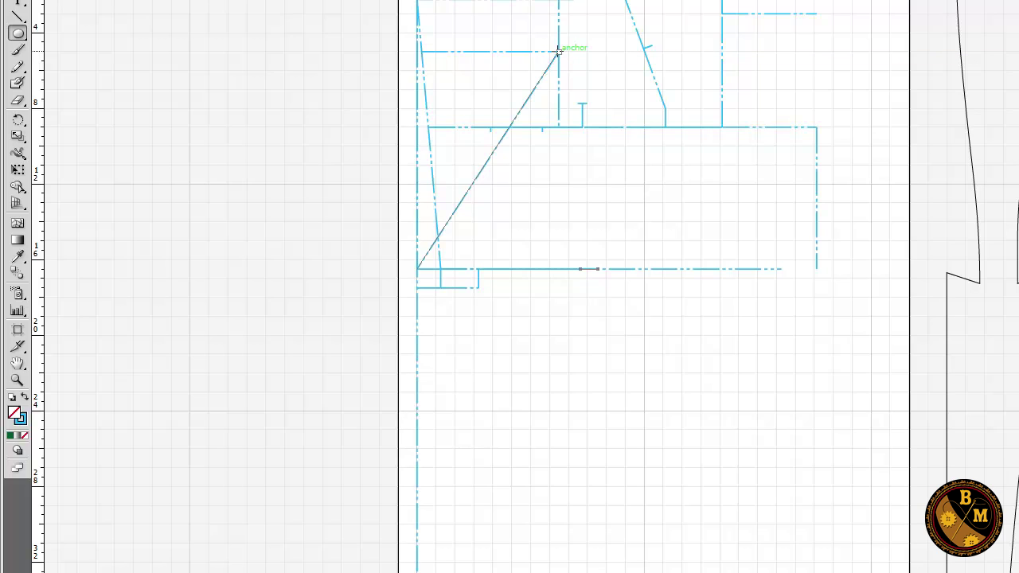
{"action": "left_click_drag", "start_coordinate": [558, 51], "coordinate": [462, 262]}
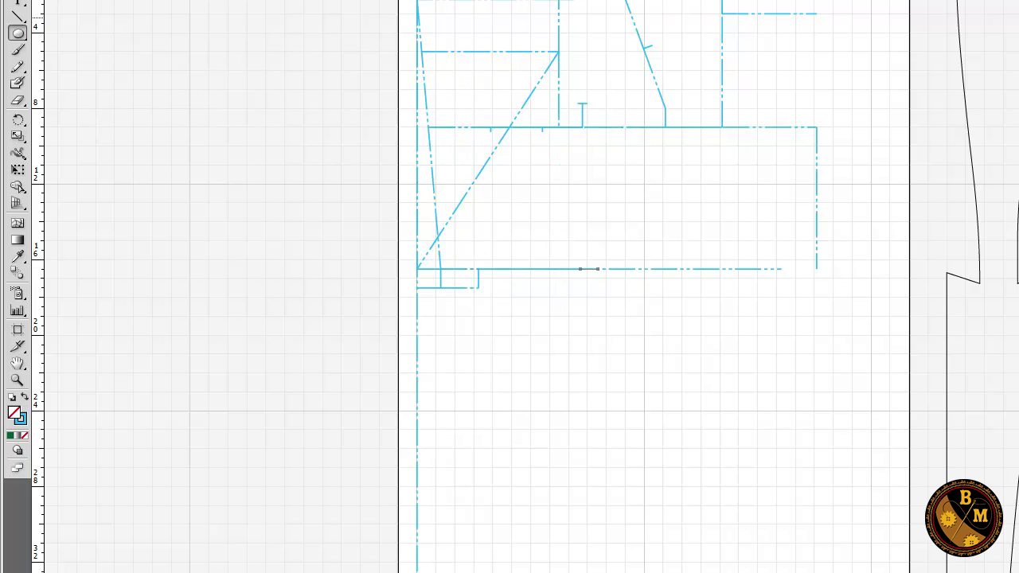
{"action": "key", "text": "backslash"}
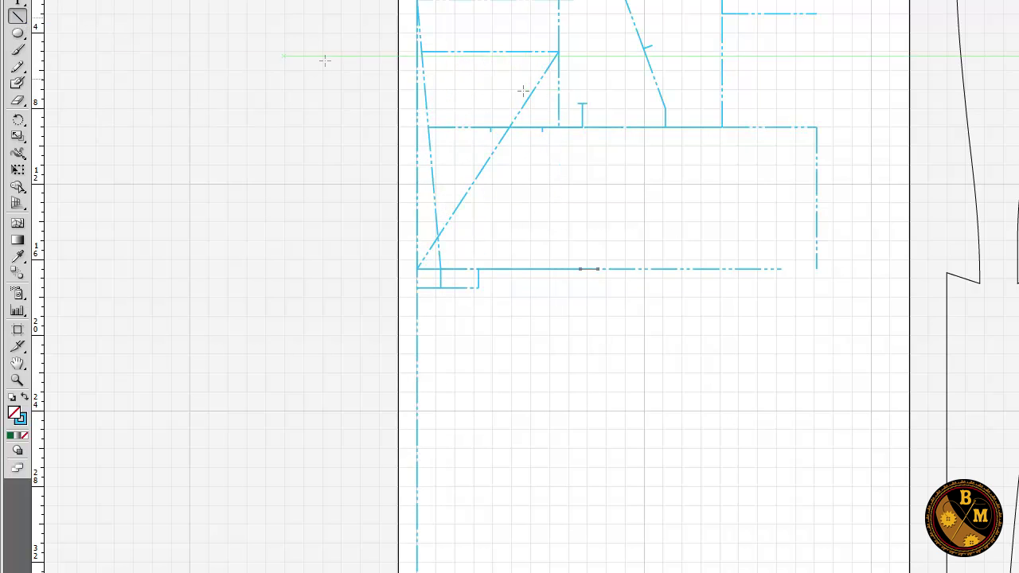
From the across-back line's outer end, draw a line to the lower end of the short waist vertical and a 13.2 in line at 270°.
{"action": "left_click_drag", "start_coordinate": [559, 50], "coordinate": [479, 287]}
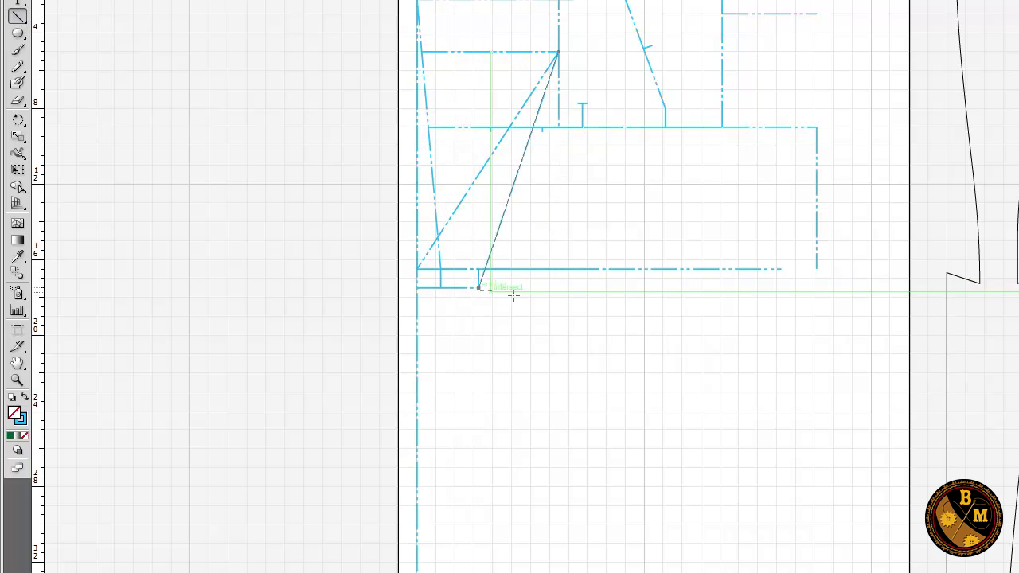
{"action": "left_click", "coordinate": [560, 51]}
{"action": "key", "text": "Tab"}
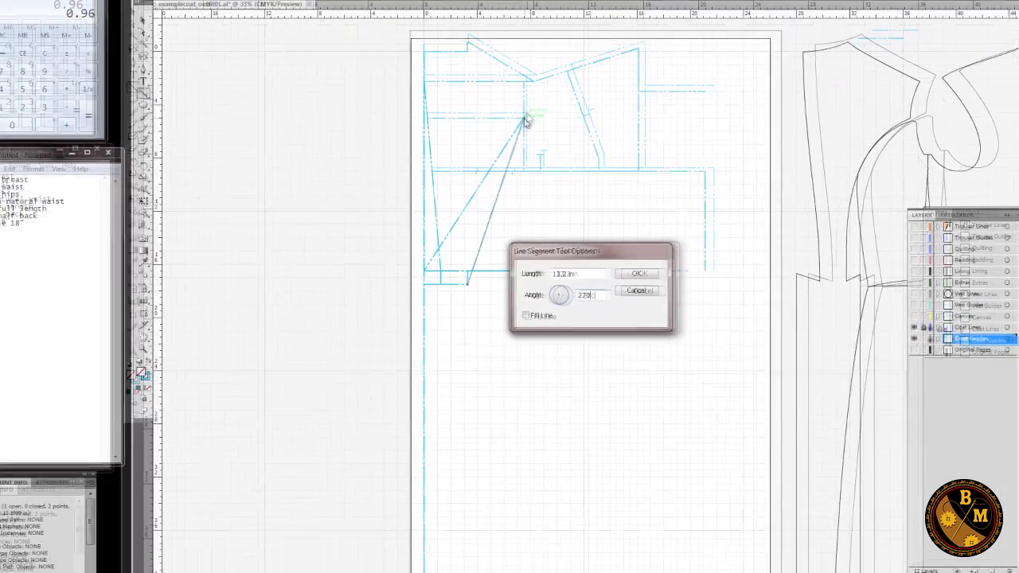
{"action": "type", "text": "270"}
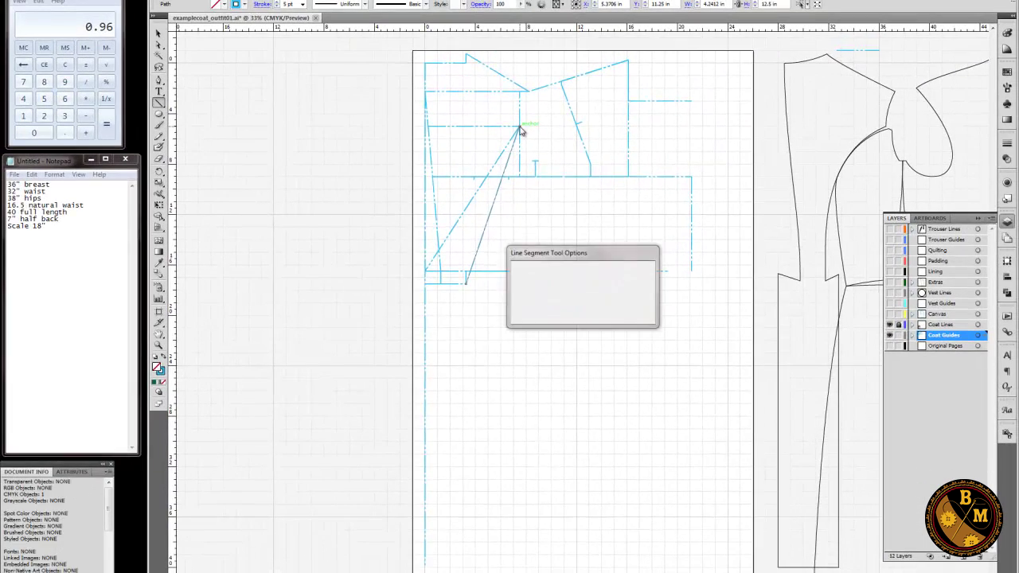
{"action": "key", "text": "Return"}
Draw a circle about 26.4 in wide centred on the across-back line's outer end, and add two anchor points along its lower edge near the waist.
{"action": "left_click", "coordinate": [159, 114]}
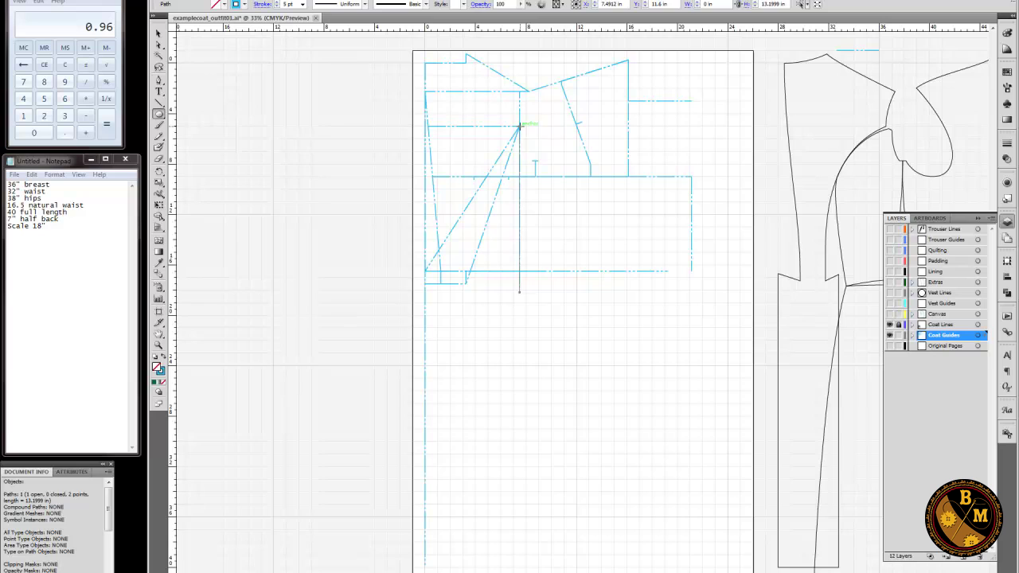
{"action": "left_click_drag", "start_coordinate": [519, 125], "coordinate": [522, 294]}
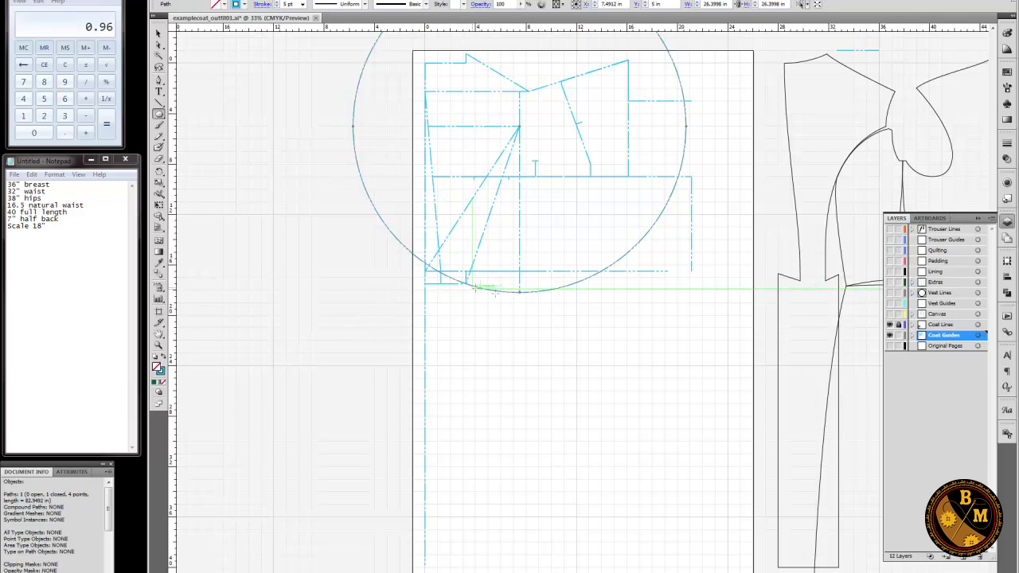
{"action": "left_click", "coordinate": [158, 82]}
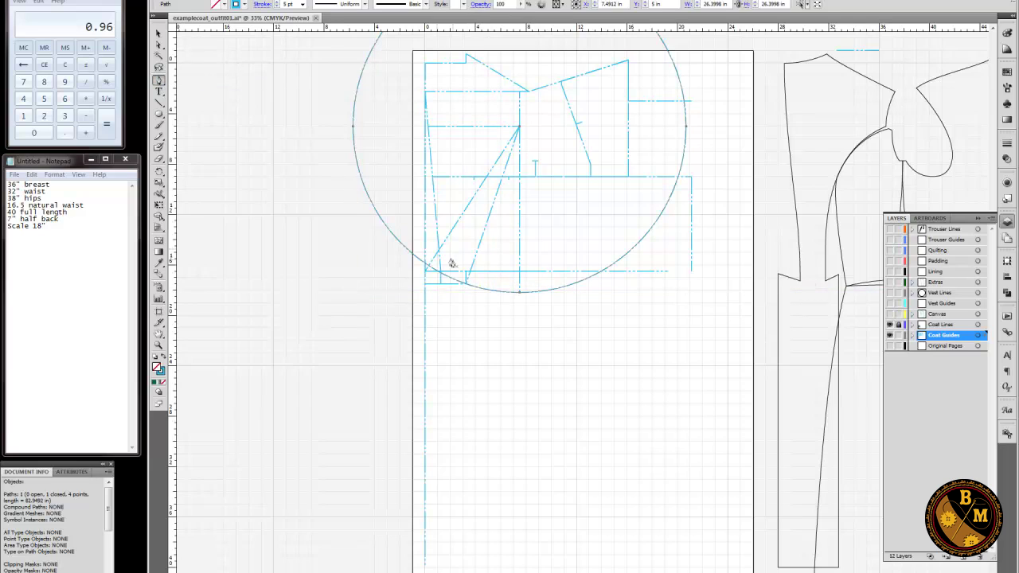
{"action": "left_click", "coordinate": [503, 292]}
{"action": "left_click", "coordinate": [452, 281]}
Delete the circle except for the short arc between the two added anchor points, and remove the two construction lines from the across-back end.
{"action": "left_click", "coordinate": [158, 44]}
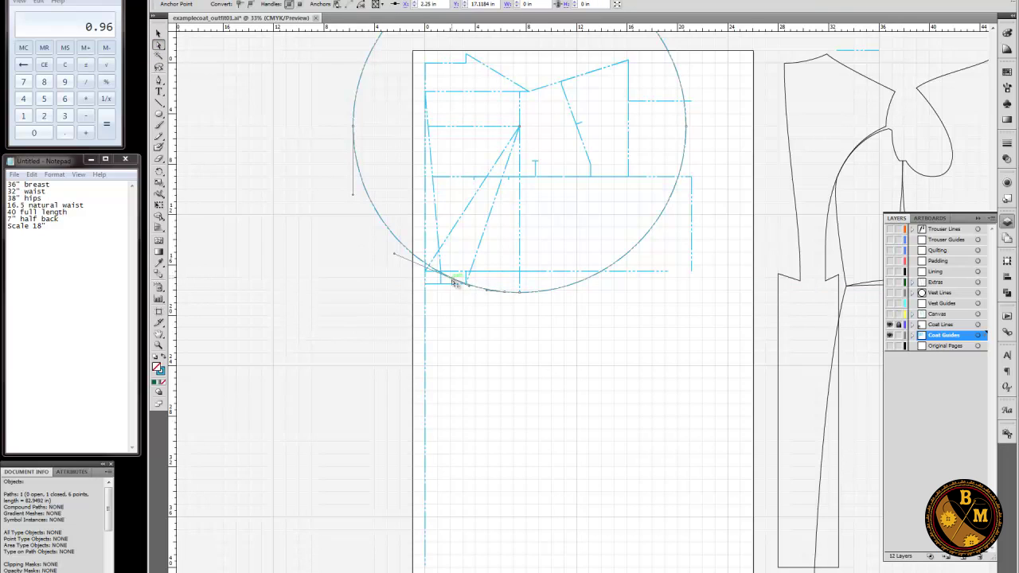
{"action": "left_click", "coordinate": [397, 235]}
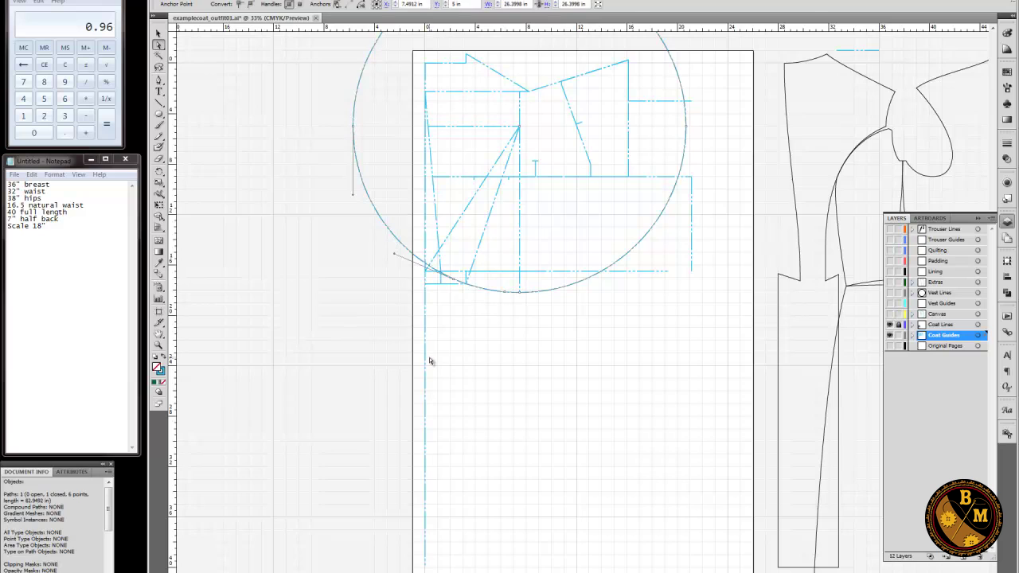
{"action": "key", "text": "Delete"}
{"action": "left_click", "coordinate": [543, 289]}
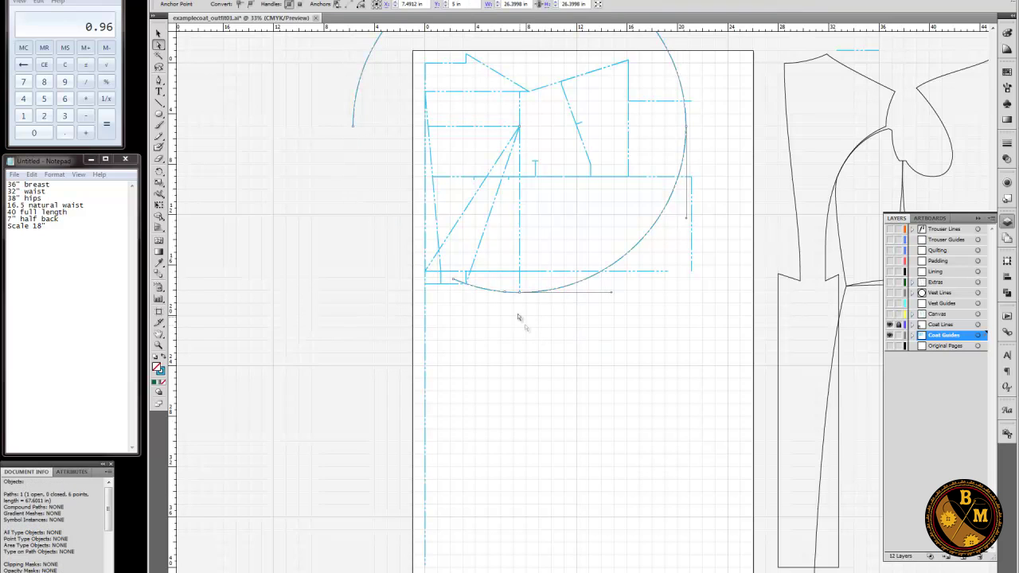
{"action": "left_click", "coordinate": [525, 352]}
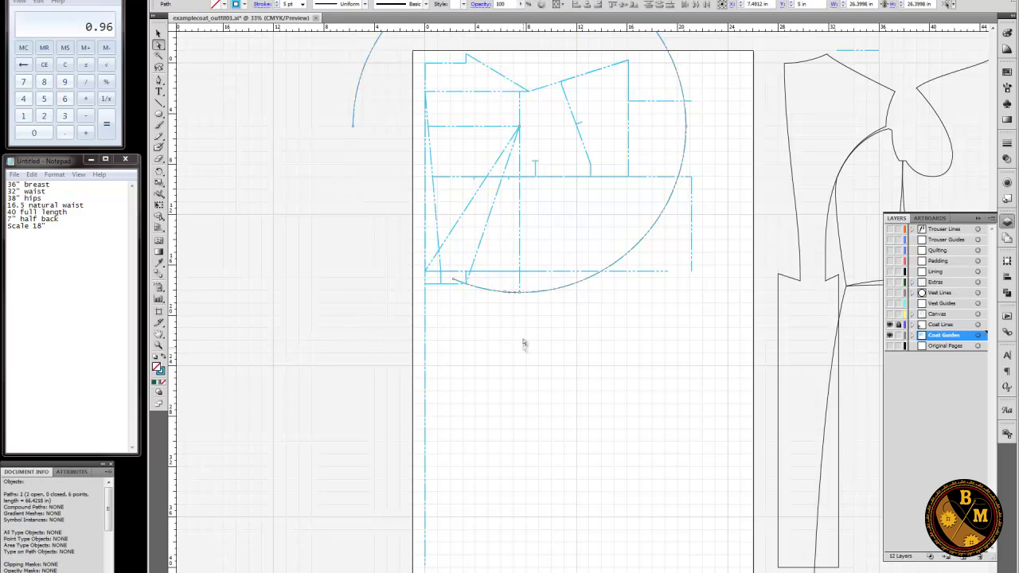
{"action": "left_click", "coordinate": [520, 299]}
{"action": "key", "text": "Delete"}
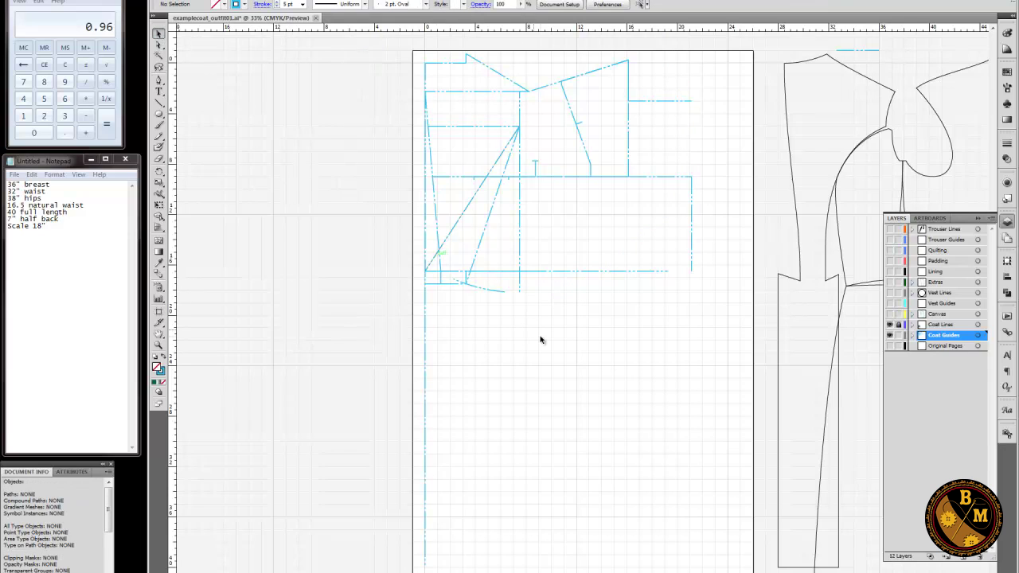
{"action": "left_click", "coordinate": [159, 103]}
{"action": "left_click", "coordinate": [160, 46]}
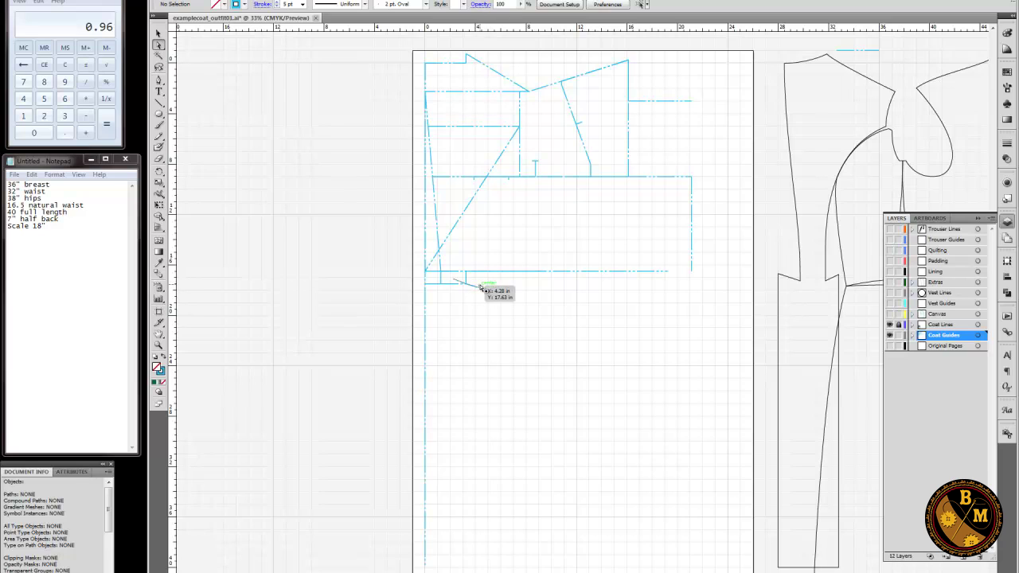
Copy the side body outline from the finished pattern on the Coat Lines layer and paste the copy.
{"action": "left_click", "coordinate": [158, 35]}
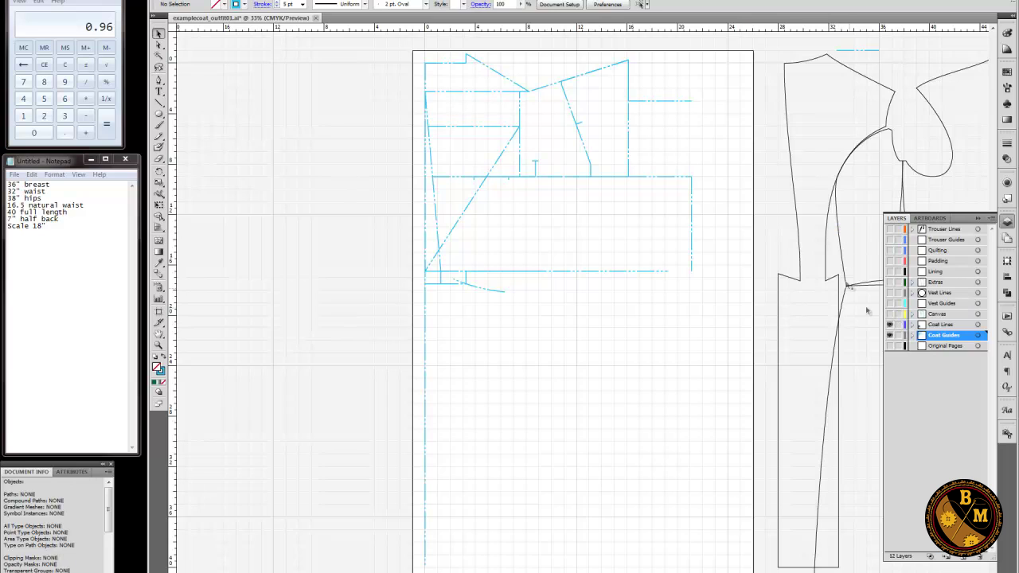
{"action": "left_click", "coordinate": [840, 260]}
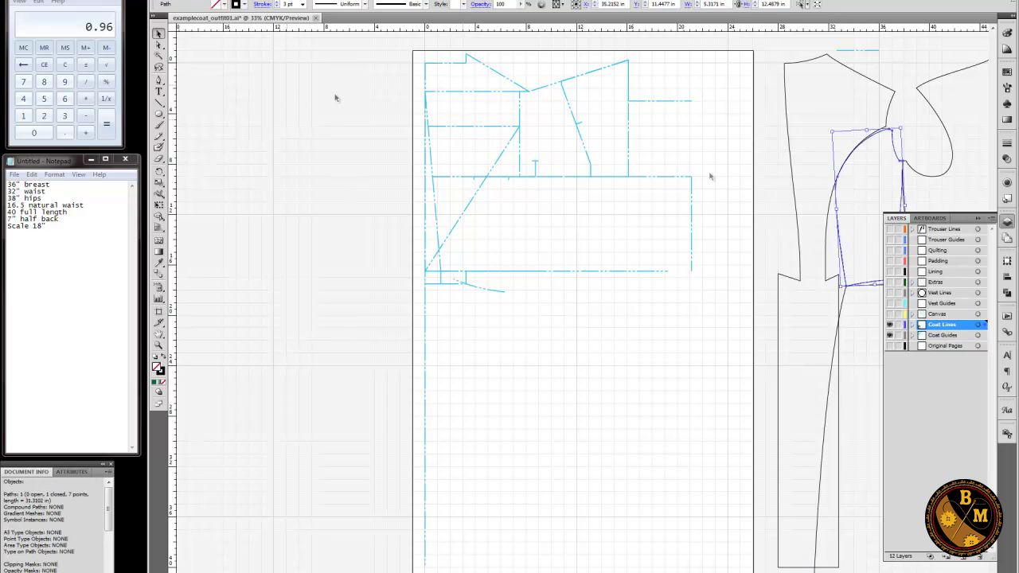
{"action": "left_click", "coordinate": [865, 202]}
{"action": "left_click", "coordinate": [840, 182]}
{"action": "key", "text": "ctrl+v"}
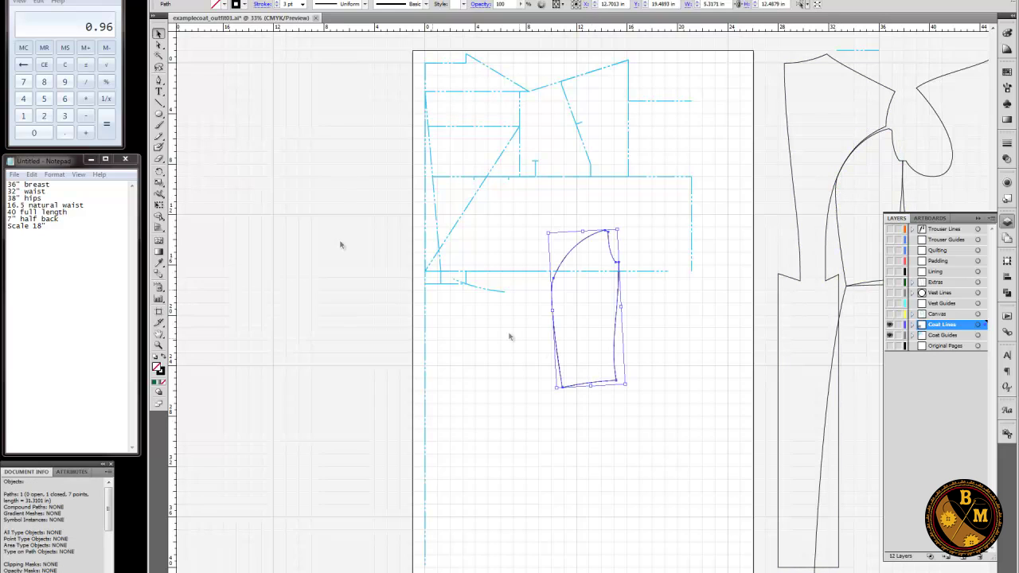
Delete the pasted outline's front armhole, front side and bottom edges, keeping only its curved back seam.
{"action": "left_click", "coordinate": [159, 44]}
{"action": "left_click", "coordinate": [633, 400]}
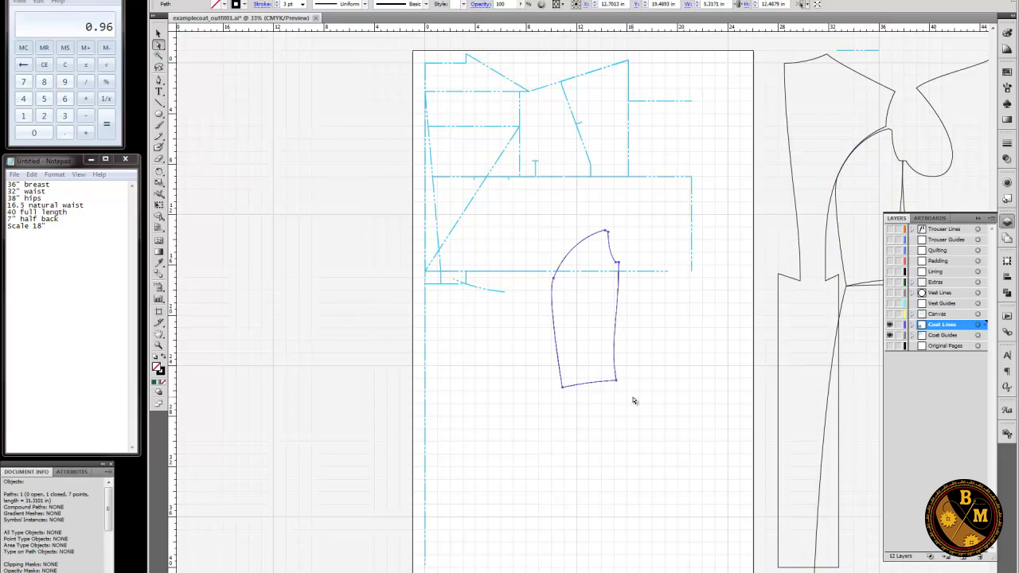
{"action": "left_click", "coordinate": [611, 231]}
{"action": "key", "text": "Delete"}
{"action": "left_click", "coordinate": [618, 264]}
{"action": "key", "text": "Delete"}
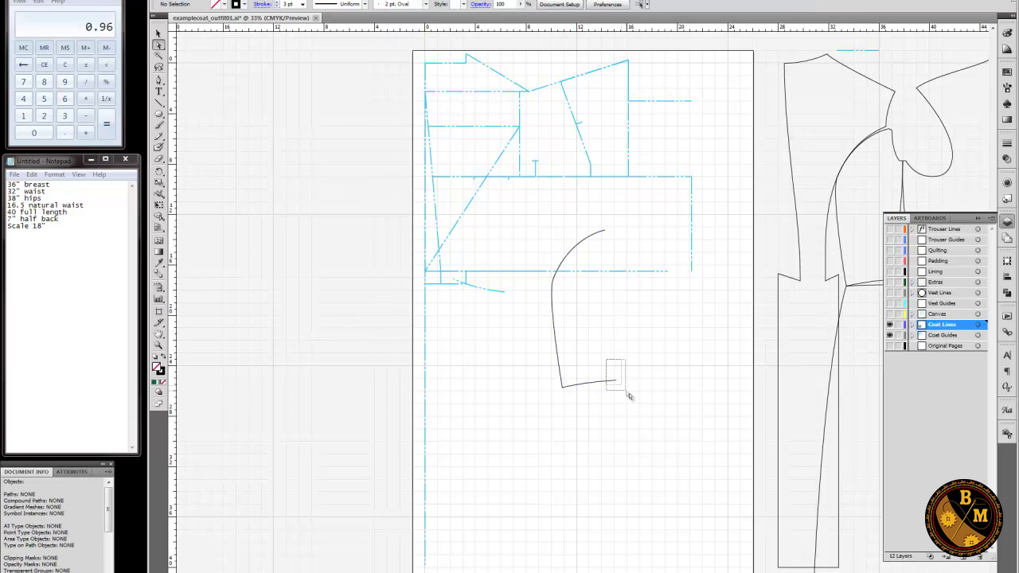
{"action": "key", "text": "Delete"}
Move the back seam curve between the across-back end and the waist arc, set its lower anchor on the arc, and deselect it.
{"action": "left_click", "coordinate": [158, 34]}
{"action": "left_click", "coordinate": [670, 307]}
{"action": "left_click_drag", "start_coordinate": [555, 282], "coordinate": [476, 181]}
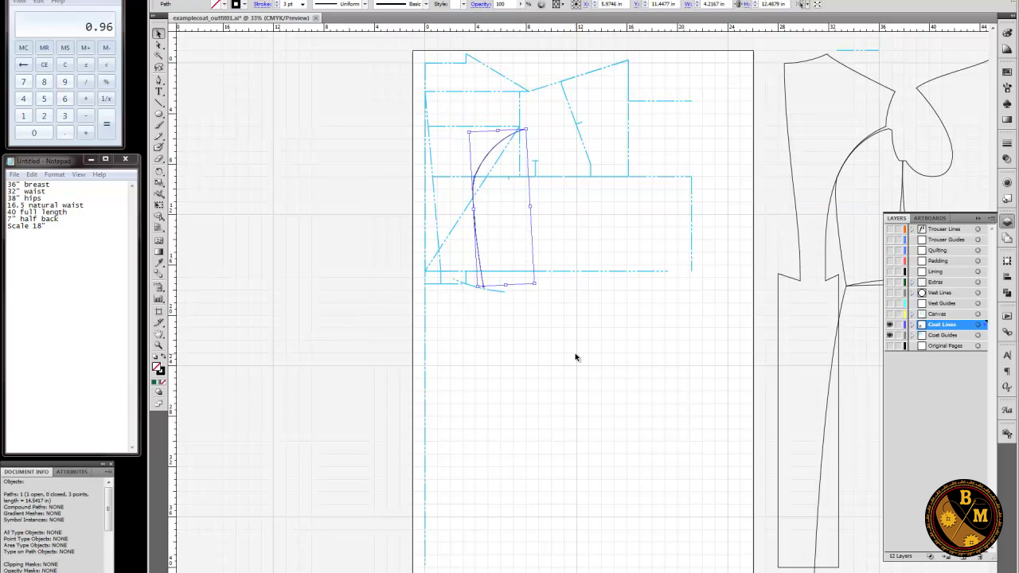
{"action": "left_click", "coordinate": [159, 44]}
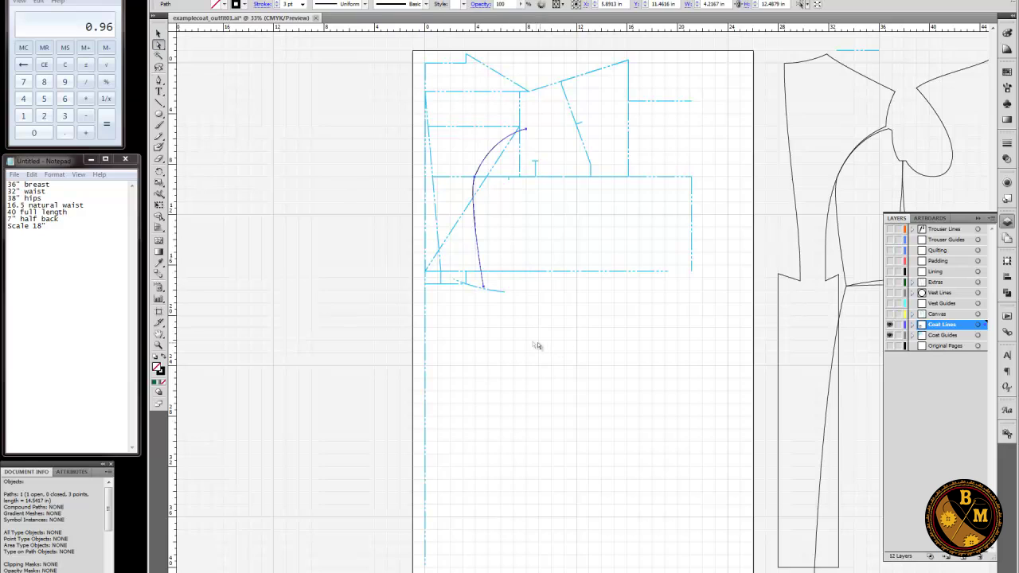
{"action": "left_click", "coordinate": [487, 287]}
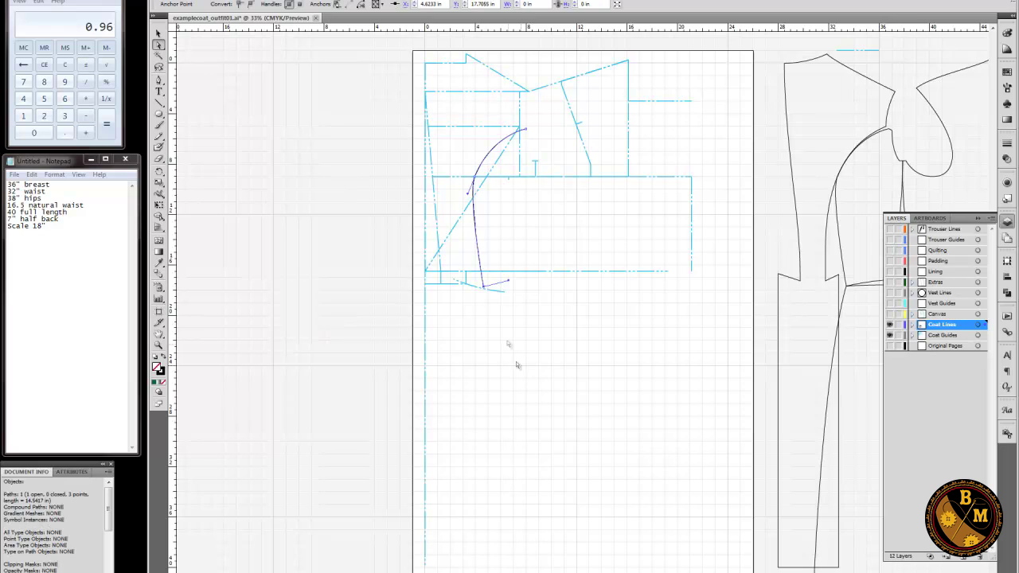
{"action": "left_click_drag", "start_coordinate": [489, 290], "coordinate": [485, 288]}
{"action": "left_click", "coordinate": [158, 33]}
{"action": "left_click", "coordinate": [268, 125]}
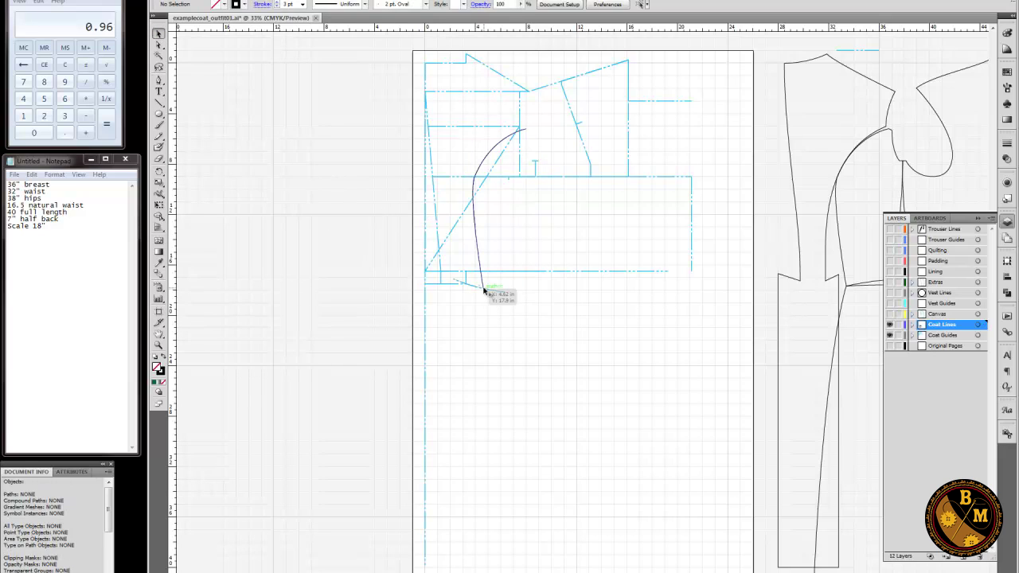
Make Coat Guides the active layer and lock the Coat Lines layer.
{"action": "left_click", "coordinate": [159, 104]}
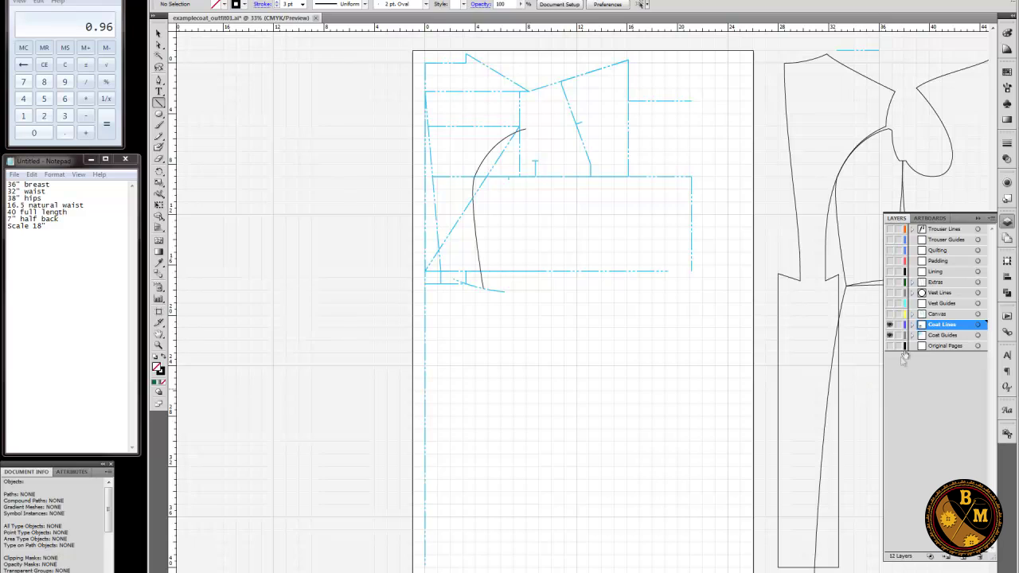
{"action": "left_click", "coordinate": [941, 335]}
{"action": "left_click", "coordinate": [899, 325]}
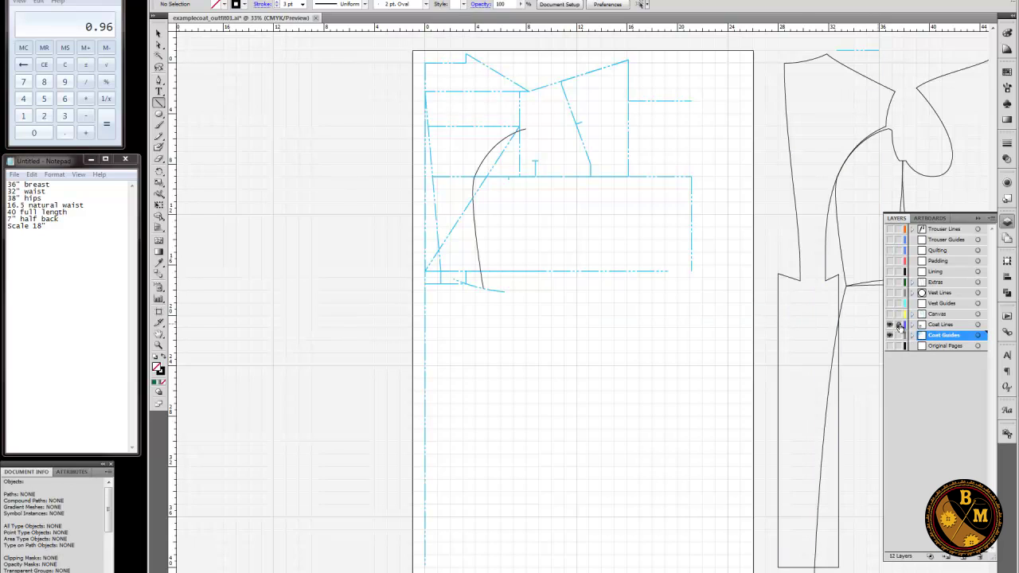
Draw a 9 in vertical guide straight down from the lower end of the back seam curve on the waist arc.
{"action": "left_click_drag", "start_coordinate": [505, 292], "coordinate": [453, 280]}
{"action": "left_click", "coordinate": [478, 315], "text": "ctrl"}
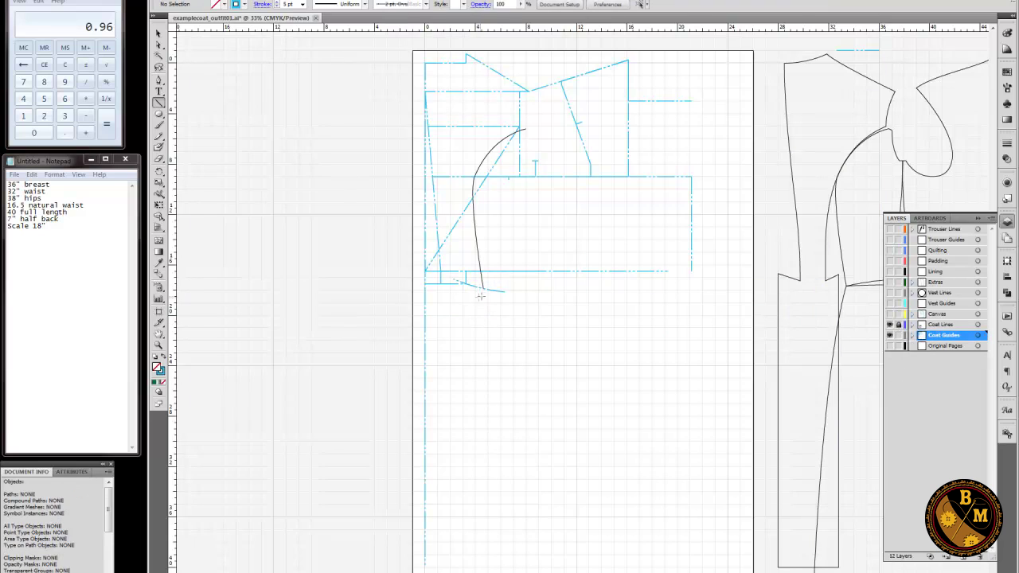
{"action": "left_click", "coordinate": [481, 288]}
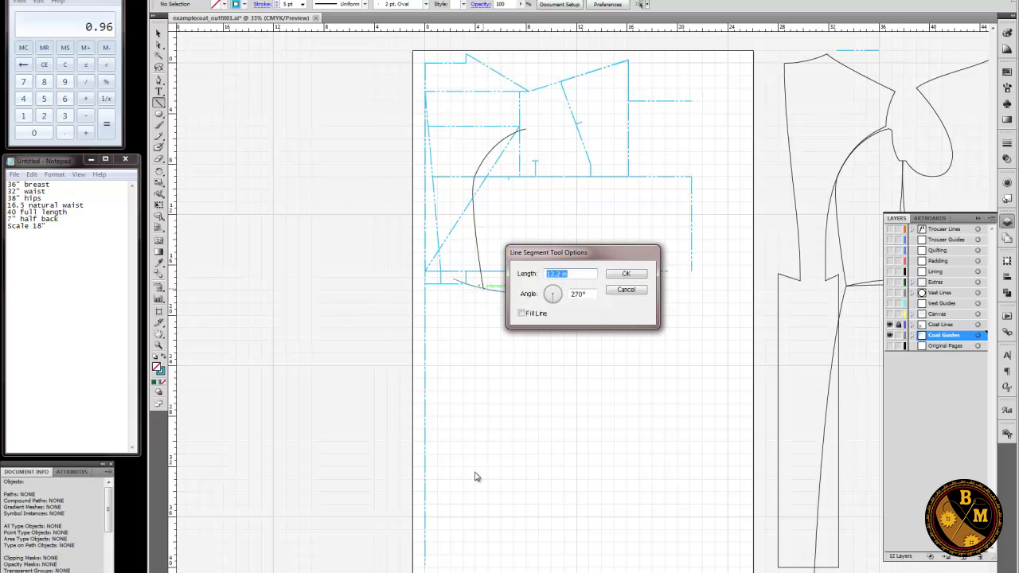
{"action": "type", "text": "9"}
{"action": "key", "text": "Return"}
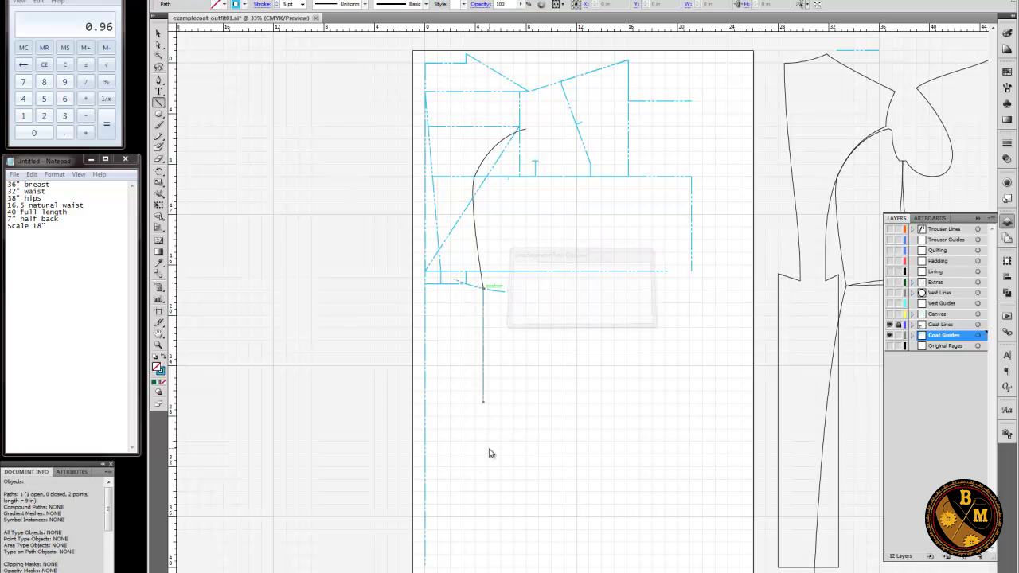
Draw a 1 in guide at 180° from the foot of the 9 in vertical guide.
{"action": "left_click", "coordinate": [482, 401]}
{"action": "key", "text": "Tab"}
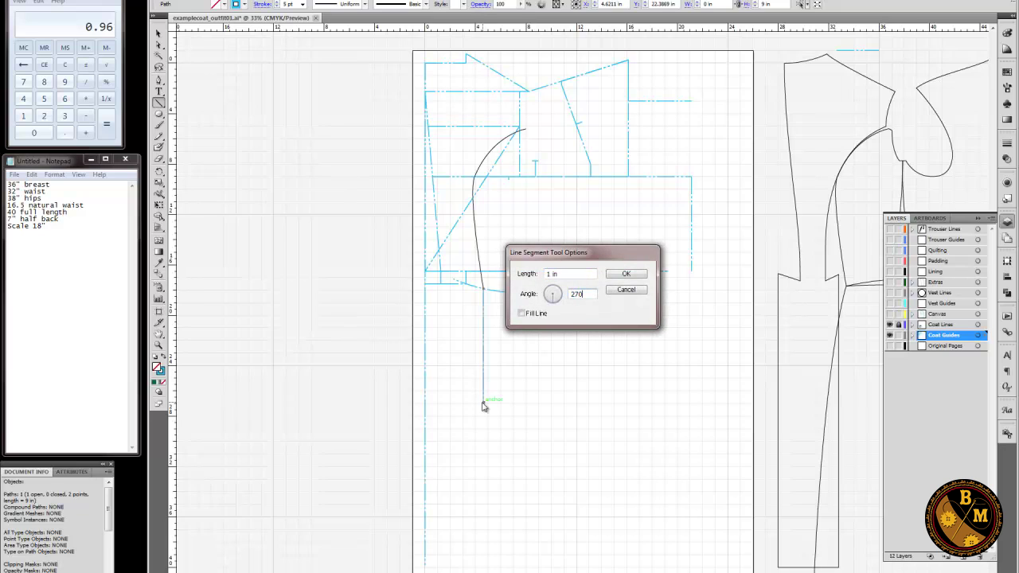
{"action": "type", "text": "180"}
{"action": "key", "text": "Return"}
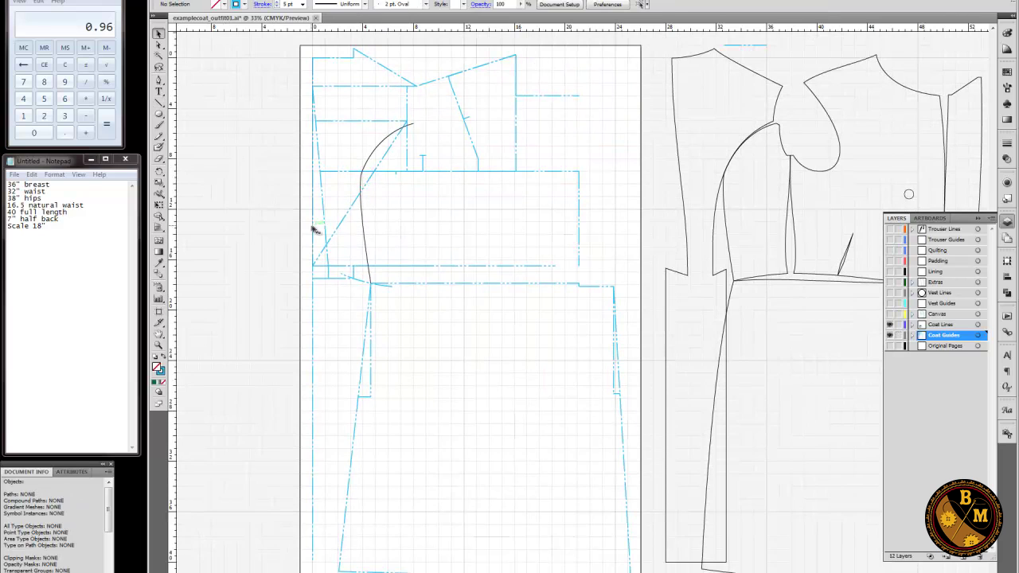
Delete the placed back seam curve and move the finished back piece so its neck corner sits on the centre-back guide.
{"action": "left_click", "coordinate": [362, 230]}
{"action": "key", "text": "Delete"}
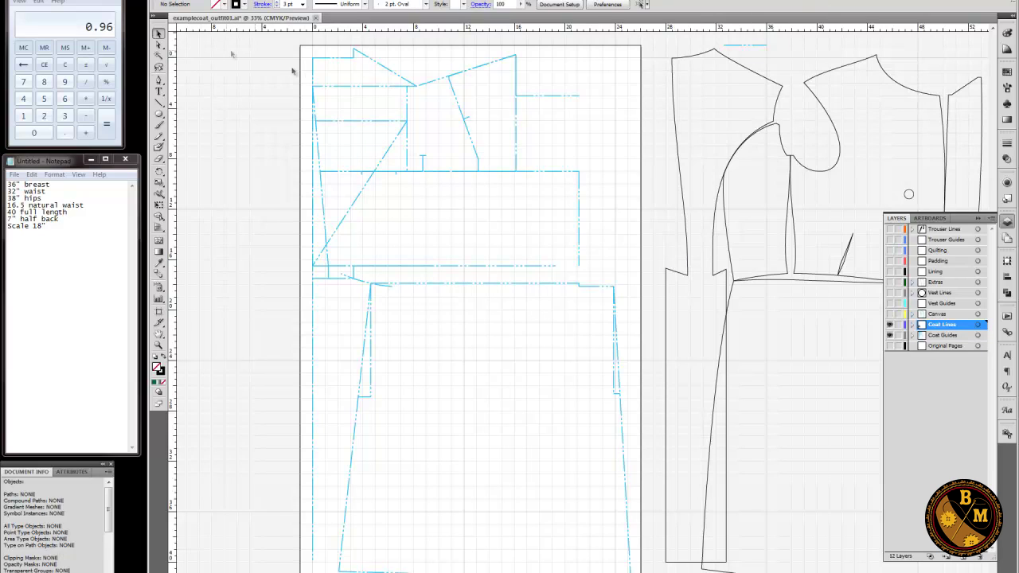
{"action": "left_click", "coordinate": [676, 63]}
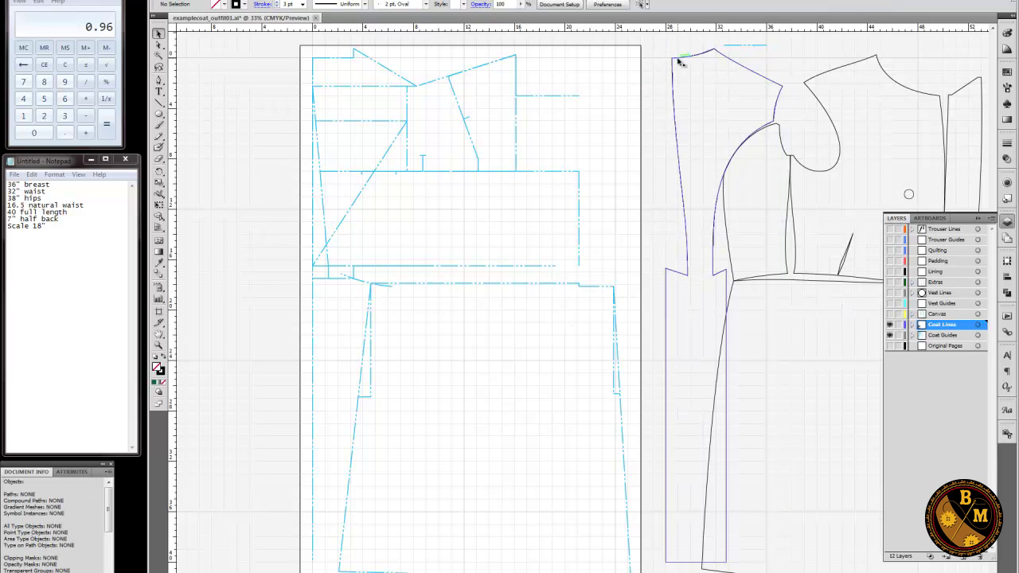
{"action": "left_click_drag", "start_coordinate": [676, 61], "coordinate": [314, 61]}
Fit the back piece's shoulder tip, armhole corner and waist corners to the guides by moving their anchors, and deselect it.
{"action": "key", "text": "a"}
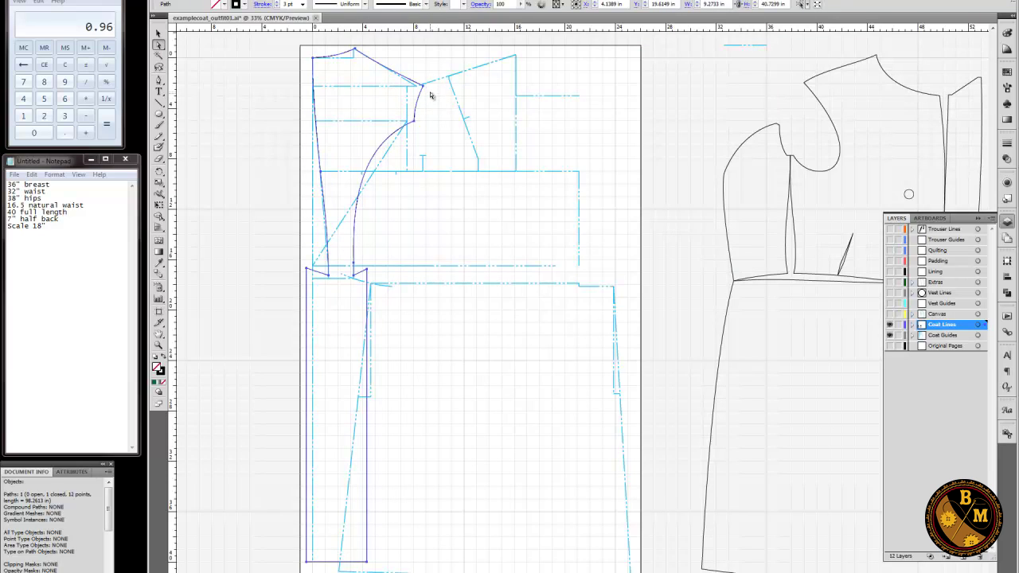
{"action": "mouse_move", "coordinate": [423, 85]}
{"action": "left_mouse_down"}
{"action": "mouse_move", "coordinate": [386, 98]}
{"action": "mouse_move", "coordinate": [416, 85]}
{"action": "left_mouse_up"}
{"action": "mouse_move", "coordinate": [413, 123]}
{"action": "left_mouse_down"}
{"action": "mouse_move", "coordinate": [415, 133]}
{"action": "mouse_move", "coordinate": [407, 122]}
{"action": "left_mouse_up"}
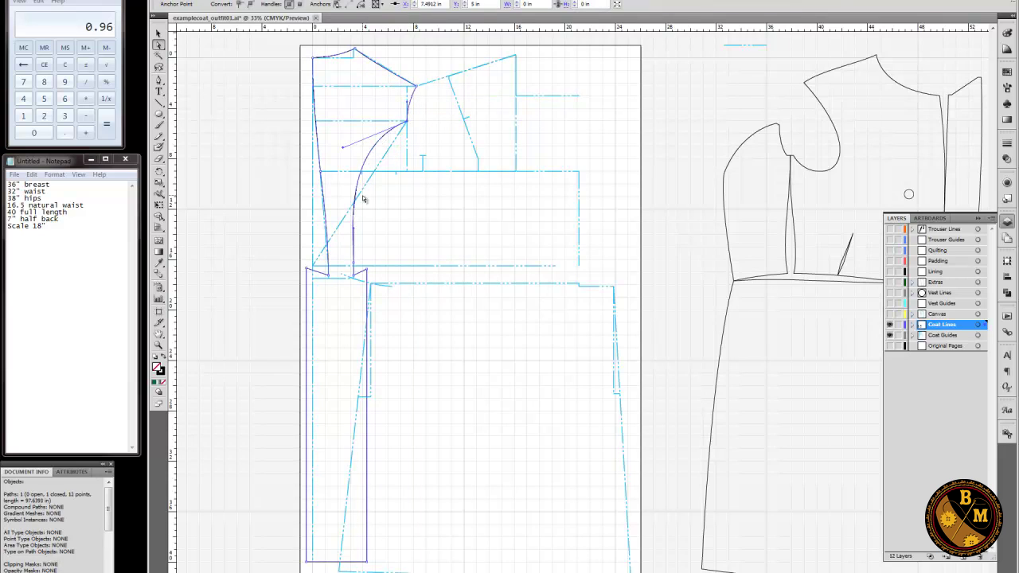
{"action": "left_click_drag", "start_coordinate": [358, 281], "coordinate": [329, 278]}
{"action": "left_click", "coordinate": [304, 275]}
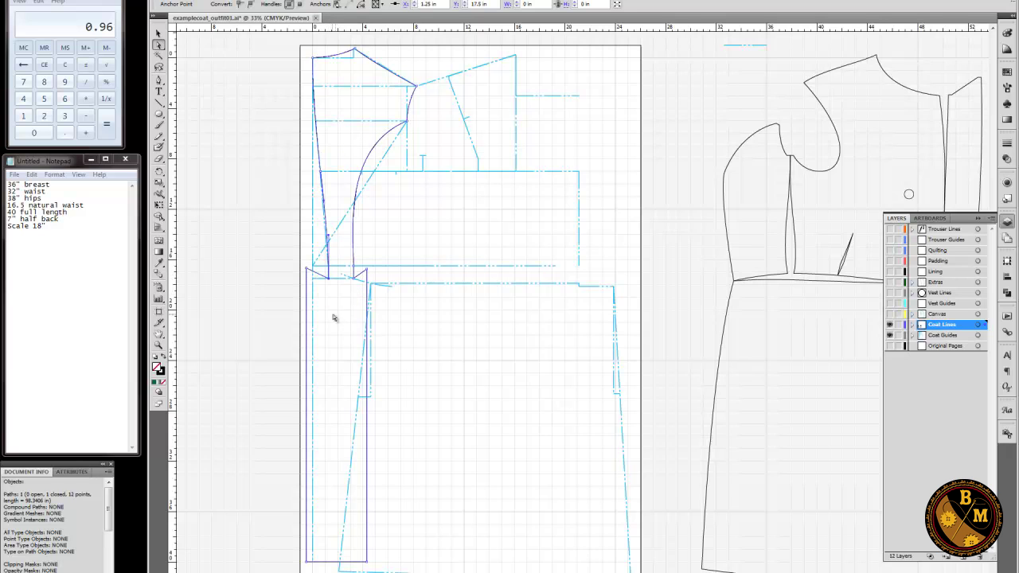
{"action": "scroll", "coordinate": [371, 273], "scroll_direction": "down", "scroll_amount": 1}
{"action": "scroll", "coordinate": [371, 273], "scroll_direction": "right", "scroll_amount": 2}
{"action": "left_click", "coordinate": [412, 278]}
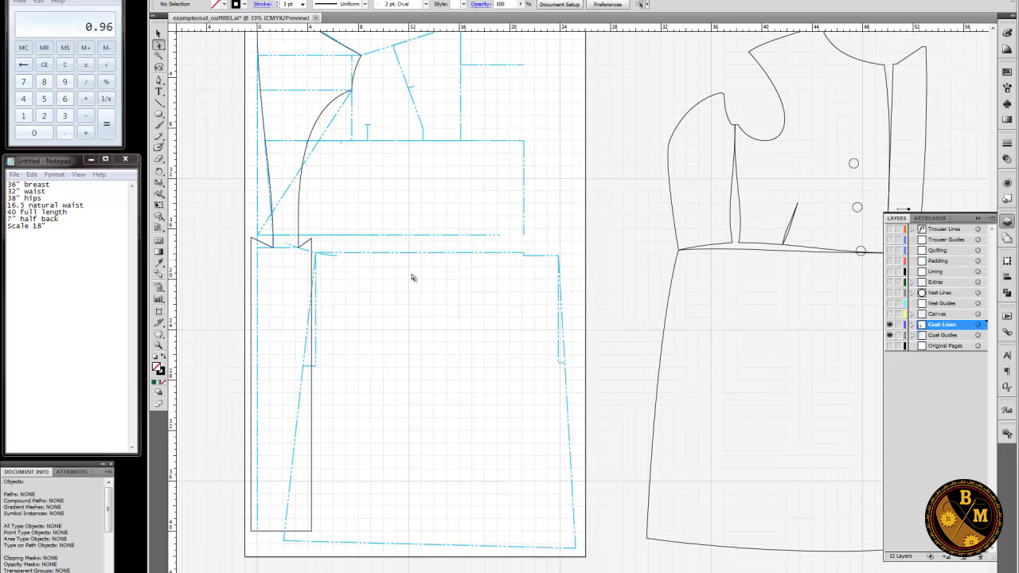
Move the finished side body piece onto the draft, beside the back piece with its lower back corner near the waist arc, and deselect it.
{"action": "left_click", "coordinate": [673, 138]}
{"action": "key", "text": "v"}
{"action": "left_click", "coordinate": [640, 145]}
{"action": "left_click_drag", "start_coordinate": [674, 143], "coordinate": [309, 145]}
{"action": "key", "text": "a"}
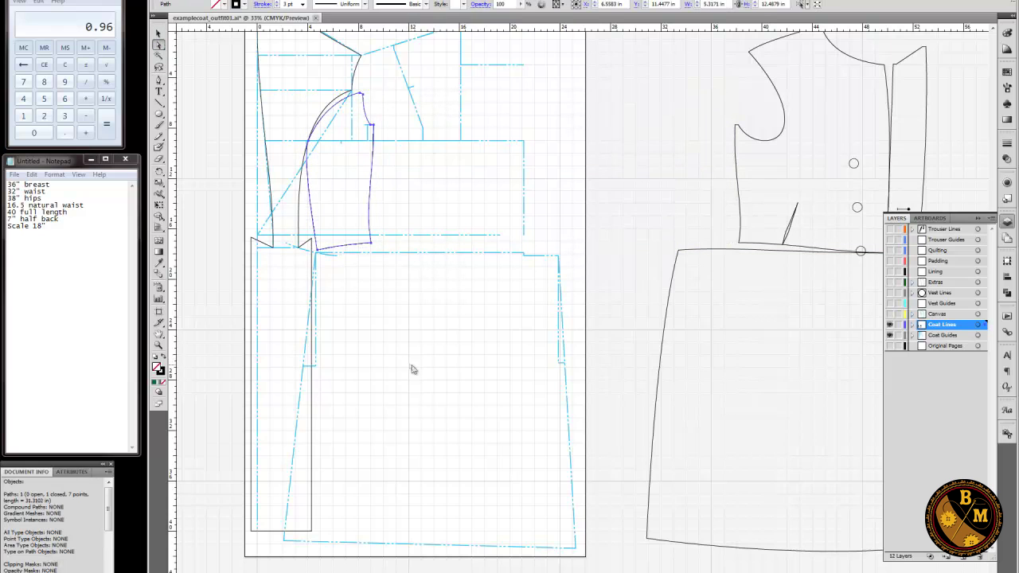
{"action": "left_click", "coordinate": [396, 354]}
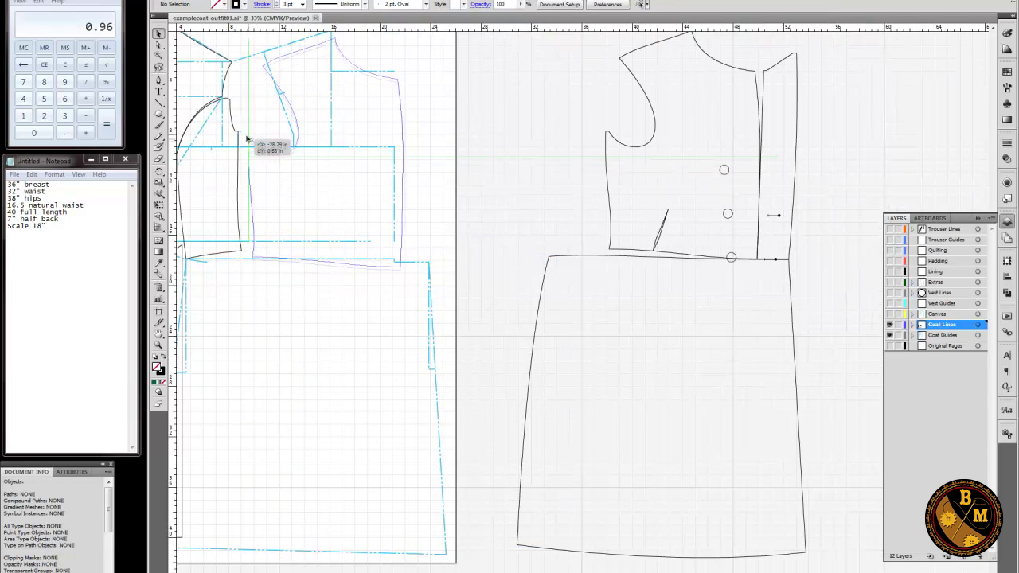
Move the finished forepart onto the draft, aligning its side seam top with the side seam mark above the breast line.
{"action": "left_click_drag", "start_coordinate": [247, 138], "coordinate": [244, 135]}
{"action": "key", "text": "z"}
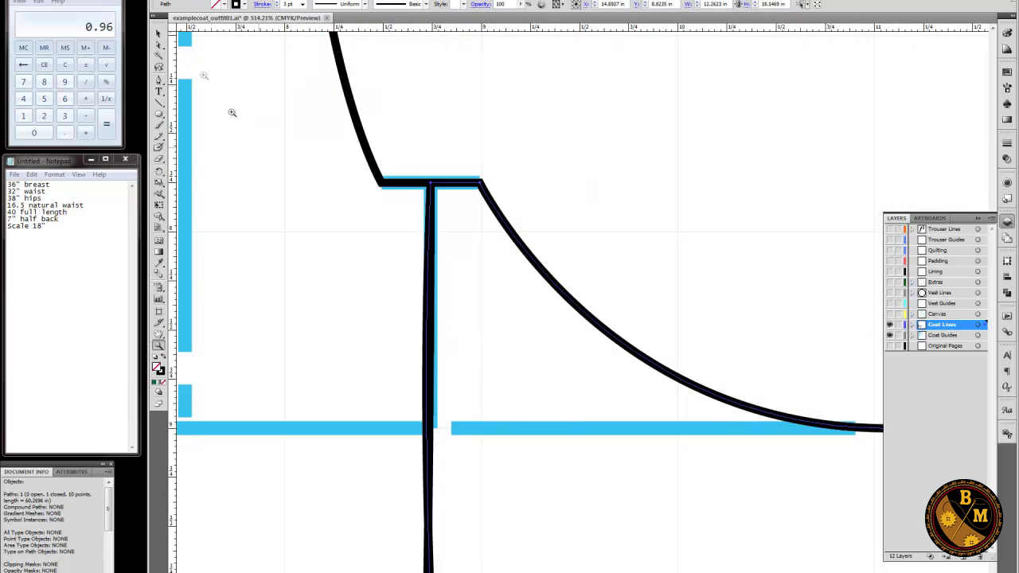
{"action": "left_click_drag", "start_coordinate": [225, 120], "coordinate": [273, 162]}
{"action": "left_click", "coordinate": [159, 334]}
{"action": "double_click", "coordinate": [160, 334]}
Move the forepart's neck point, shoulder tip and front armhole anchors onto the shoulder and armhole guides.
{"action": "left_click", "coordinate": [159, 48]}
{"action": "left_click", "coordinate": [158, 34]}
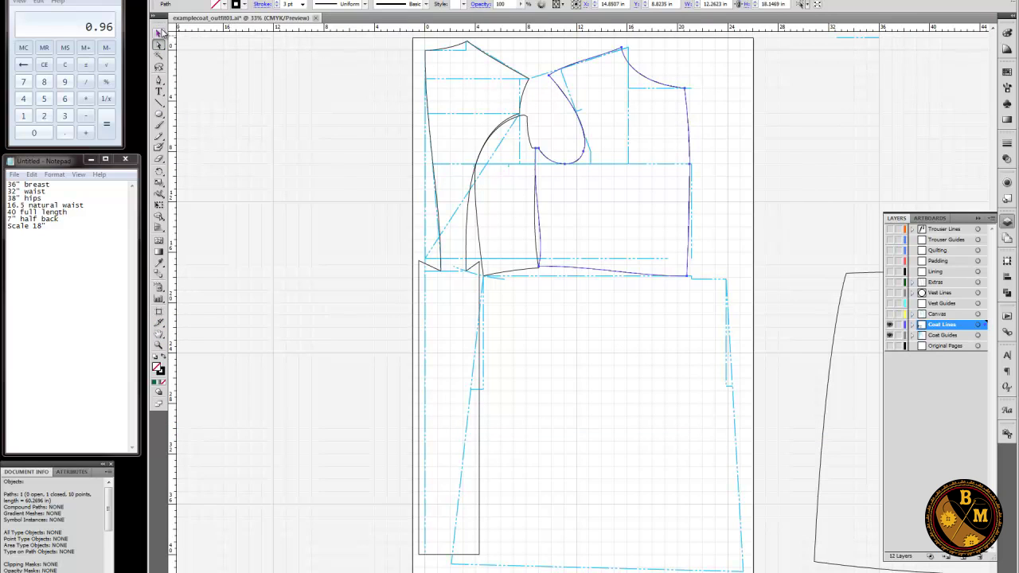
{"action": "left_click", "coordinate": [637, 49]}
{"action": "left_click", "coordinate": [594, 96]}
{"action": "left_click_drag", "start_coordinate": [618, 50], "coordinate": [629, 49]}
{"action": "left_click_drag", "start_coordinate": [548, 78], "coordinate": [562, 71]}
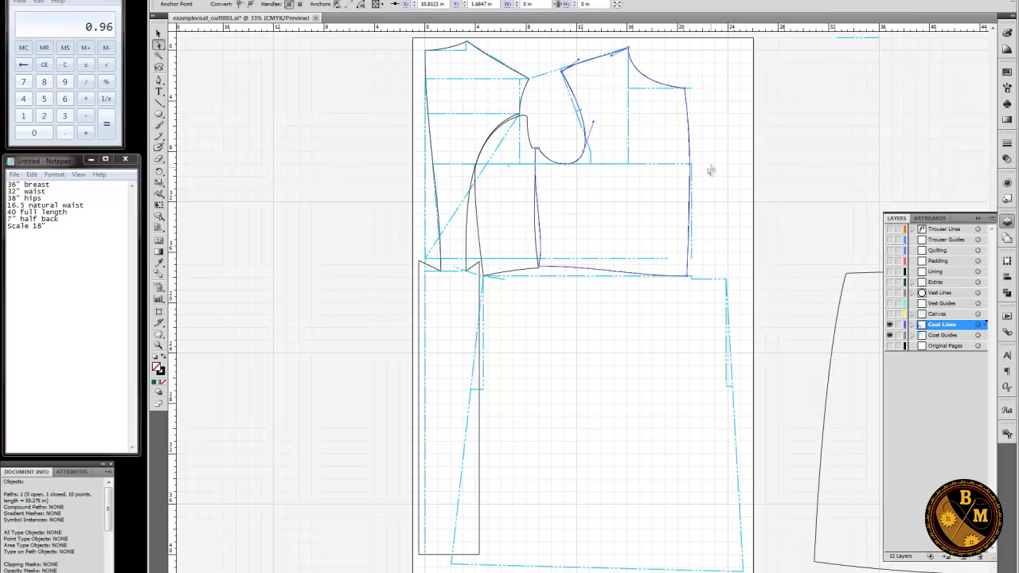
{"action": "left_click_drag", "start_coordinate": [585, 152], "coordinate": [575, 165]}
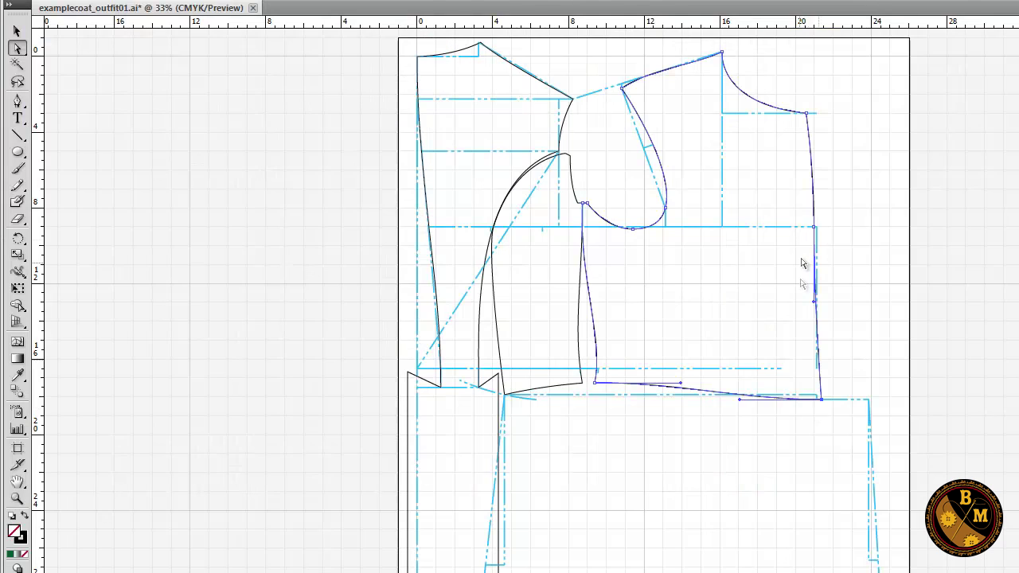
Shift the forepart's front edge outward at the breast line and set its front neck corner at the neck guide's end, X 21.13 in, Y 3 in.
{"action": "left_click_drag", "start_coordinate": [692, 164], "coordinate": [697, 167]}
{"action": "left_click_drag", "start_coordinate": [824, 231], "coordinate": [825, 229]}
{"action": "left_click_drag", "start_coordinate": [814, 116], "coordinate": [824, 114]}
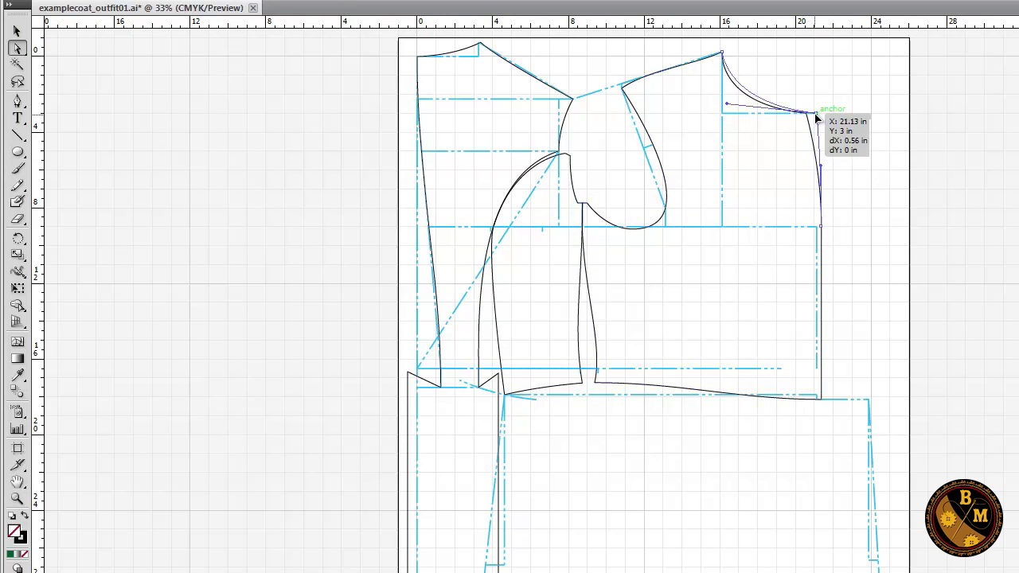
{"action": "key", "text": "Right"}
{"action": "key", "text": "Right"}
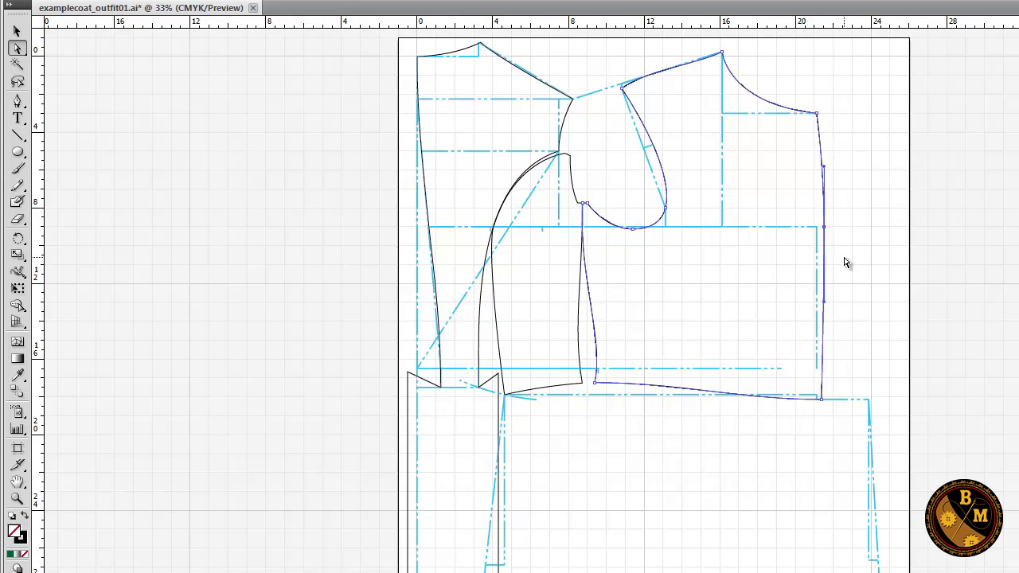
{"action": "left_click", "coordinate": [858, 321]}
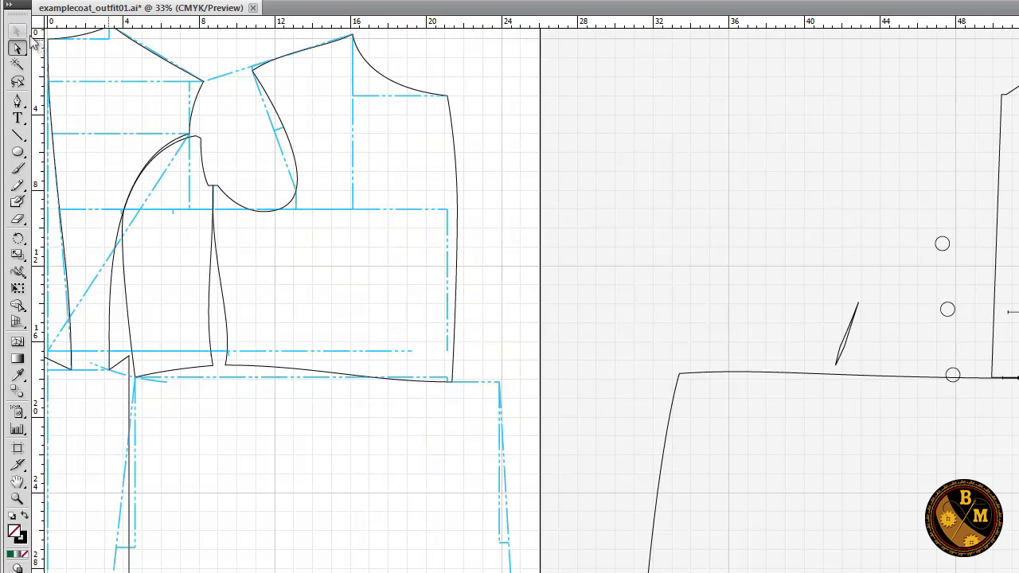
Move the finished skirt piece onto the skirt guides, with its back waist corner at the side body's lower corner, and deselect it.
{"action": "left_click", "coordinate": [17, 31]}
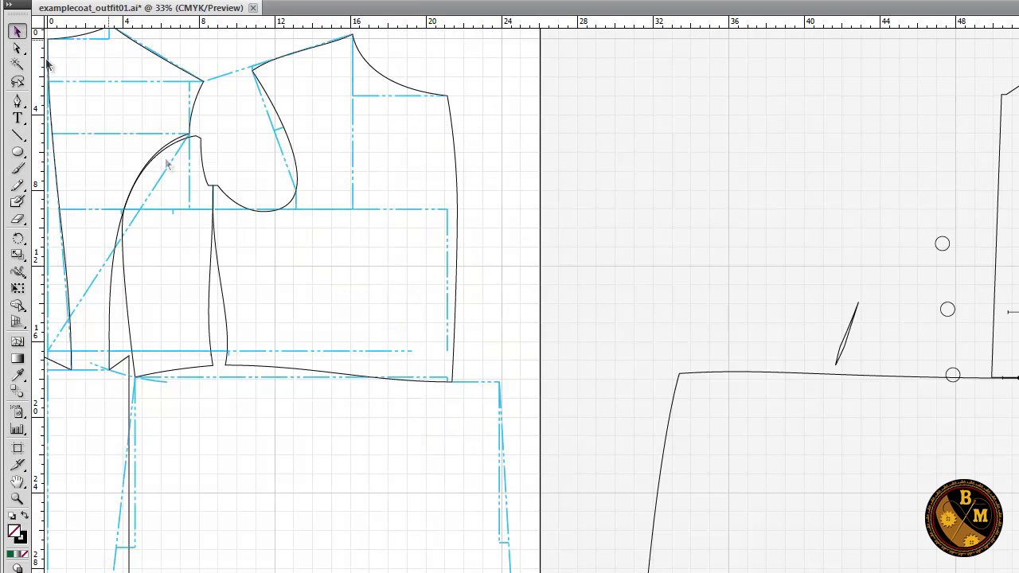
{"action": "left_click", "coordinate": [684, 374]}
{"action": "left_click_drag", "start_coordinate": [683, 375], "coordinate": [421, 383]}
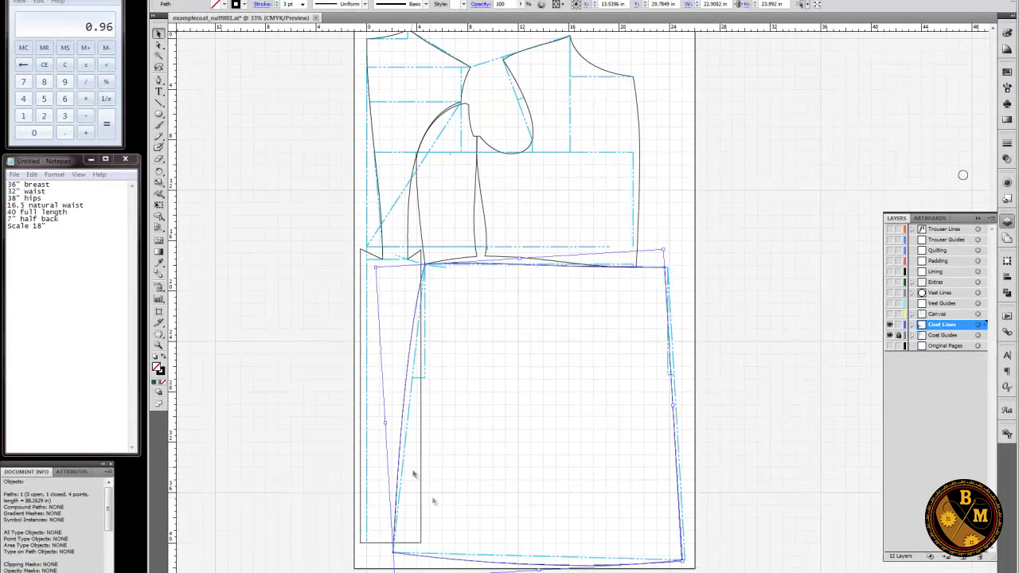
{"action": "left_click", "coordinate": [159, 45]}
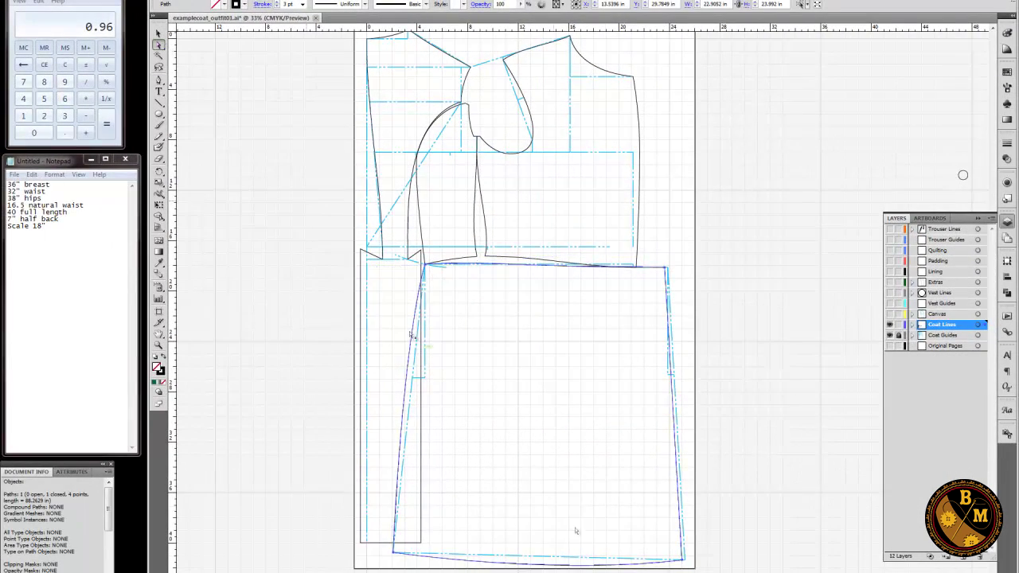
{"action": "left_click", "coordinate": [576, 530]}
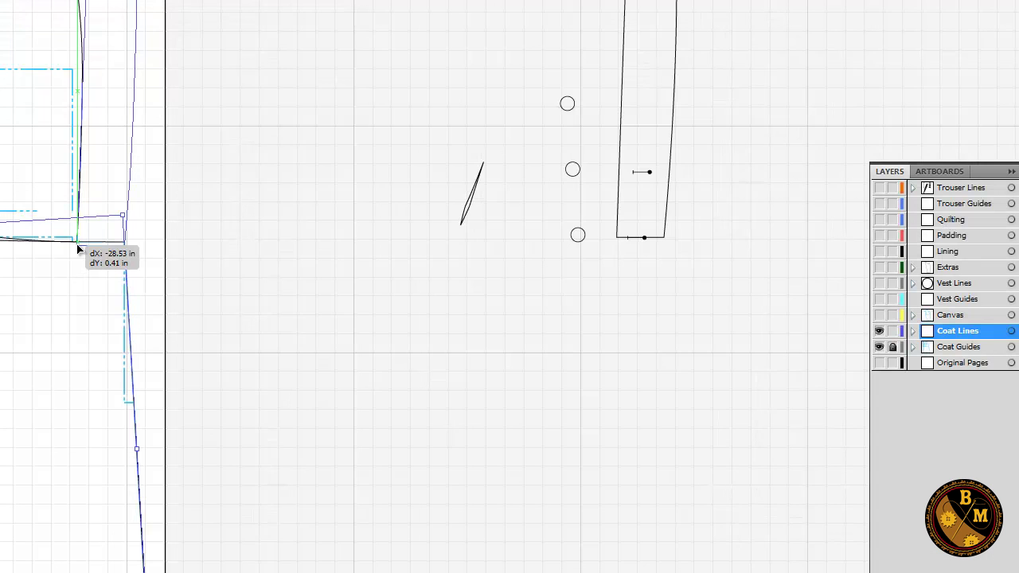
Move the lapel piece together with its buttons and buttonholes against the forepart's front edge at the waist, and deselect them.
{"action": "left_click", "coordinate": [547, 160]}
{"action": "left_click", "coordinate": [547, 103]}
{"action": "left_click_drag", "start_coordinate": [530, 50], "coordinate": [752, 293]}
{"action": "left_click_drag", "start_coordinate": [618, 243], "coordinate": [79, 248]}
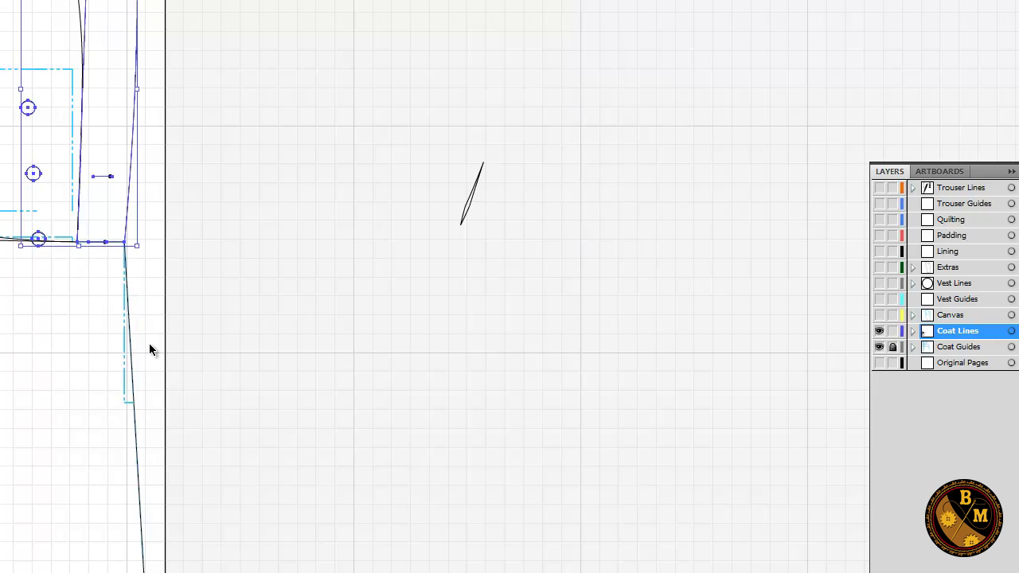
{"action": "left_click", "coordinate": [149, 351]}
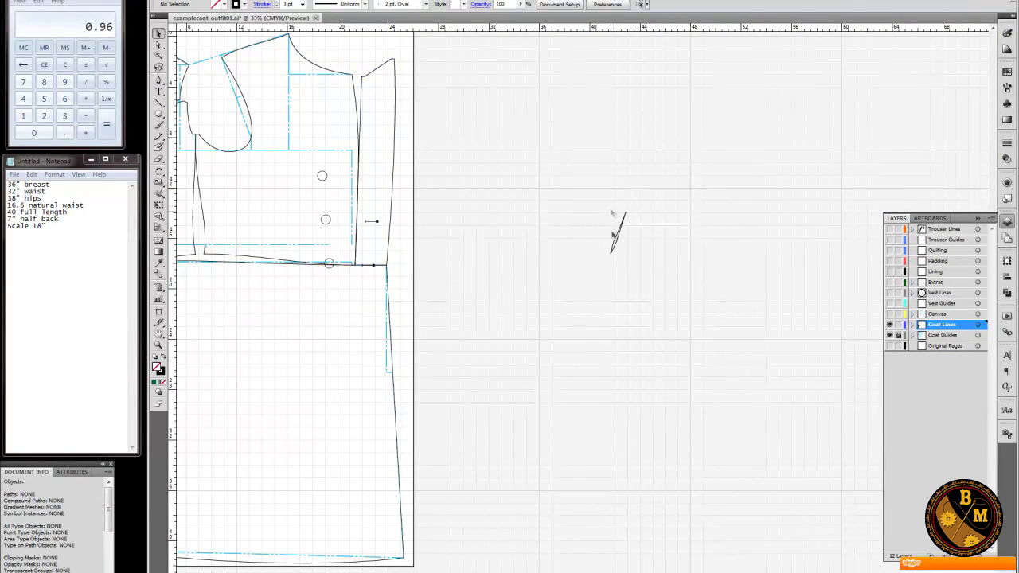
Move the waist dart close beside the artboard, and unlock Coat Guides and make it the active layer.
{"action": "left_click_drag", "start_coordinate": [613, 253], "coordinate": [434, 234]}
{"action": "left_click_drag", "start_coordinate": [273, 220], "coordinate": [470, 239]}
{"action": "left_click", "coordinate": [158, 102]}
{"action": "left_click", "coordinate": [900, 336]}
{"action": "left_click", "coordinate": [488, 265], "text": "ctrl"}
{"action": "left_click", "coordinate": [467, 336], "text": "ctrl"}
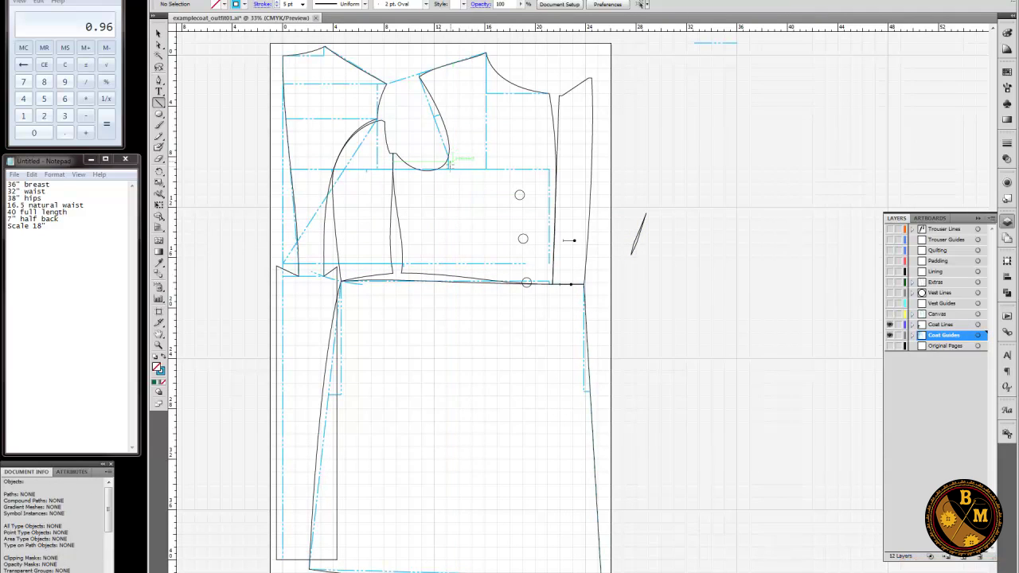
Draw a vertical guide from the front armhole to the waist seam and a diagonal about 9 in long from the neck guide's foot to its lower end.
{"action": "left_click_drag", "start_coordinate": [448, 169], "coordinate": [448, 276]}
{"action": "left_click_drag", "start_coordinate": [485, 169], "coordinate": [448, 275]}
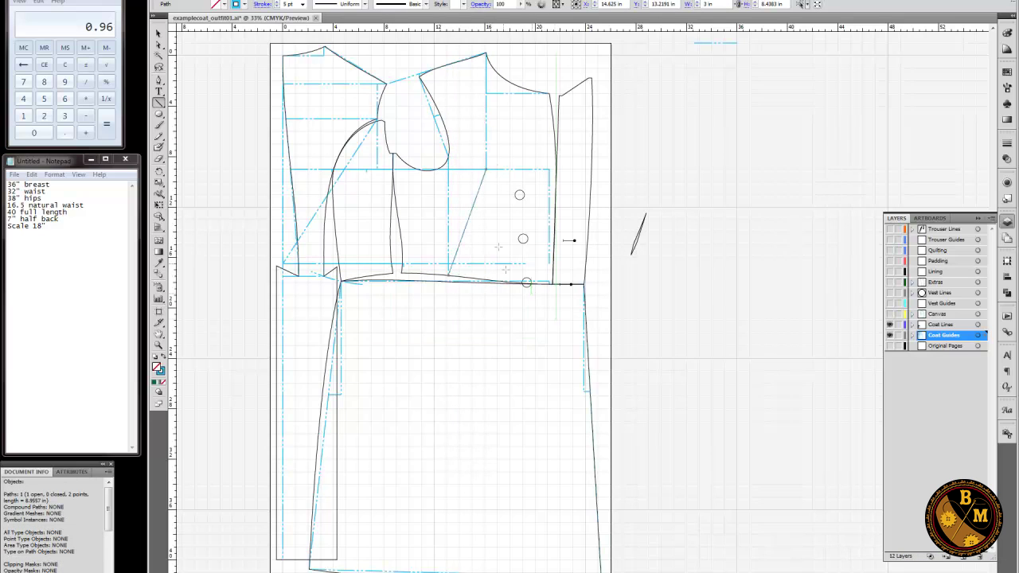
{"action": "key", "text": "ctrl+shift+a"}
Place the waist dart along the diagonal guide, with its lower point where the two new guides meet on the waist seam.
{"action": "left_click", "coordinate": [159, 36]}
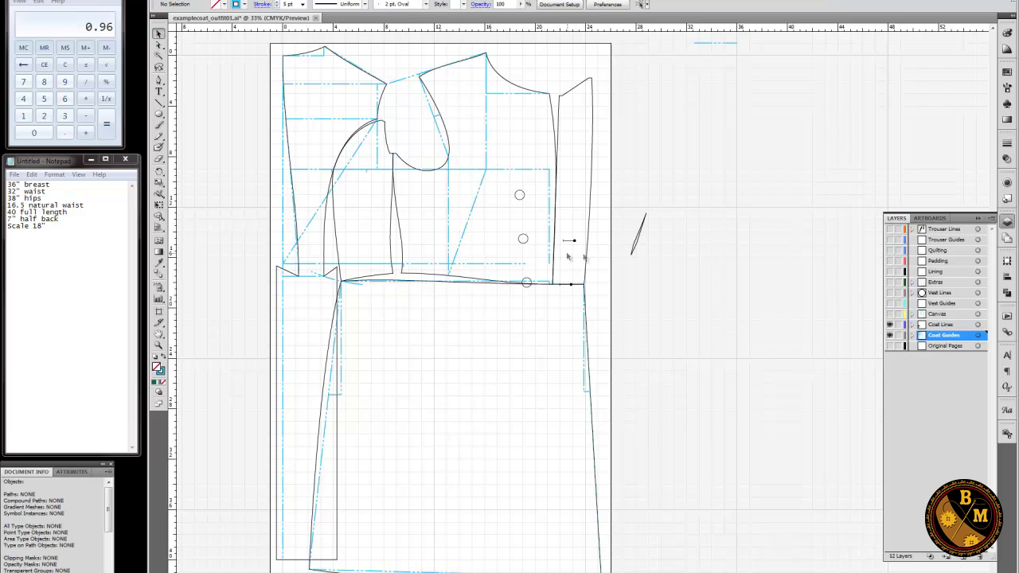
{"action": "left_click_drag", "start_coordinate": [632, 254], "coordinate": [450, 275]}
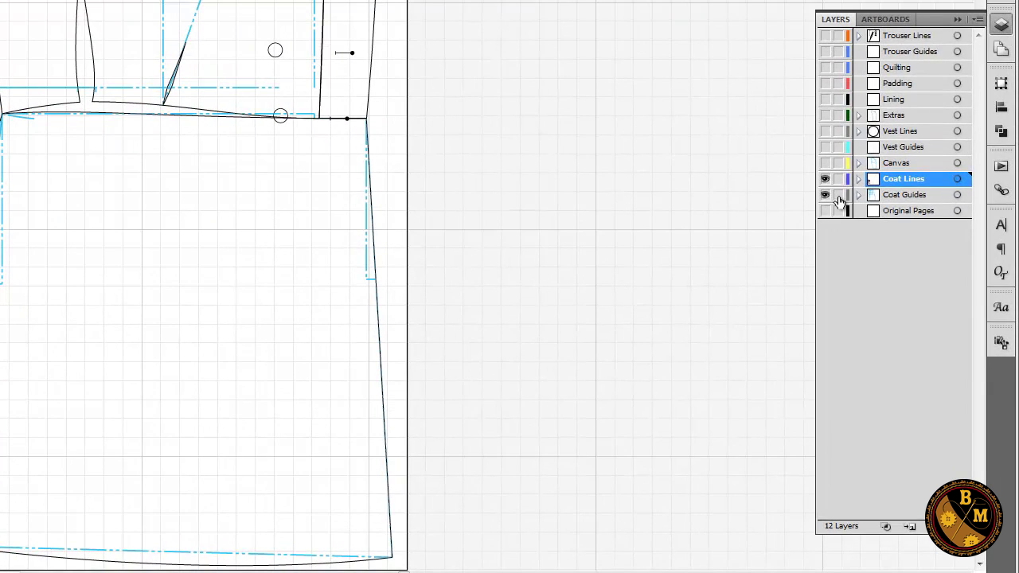
Hide and show the Coat Guides layer and examine the assembled coat pattern from neck to hem.
{"action": "left_click", "coordinate": [826, 195]}
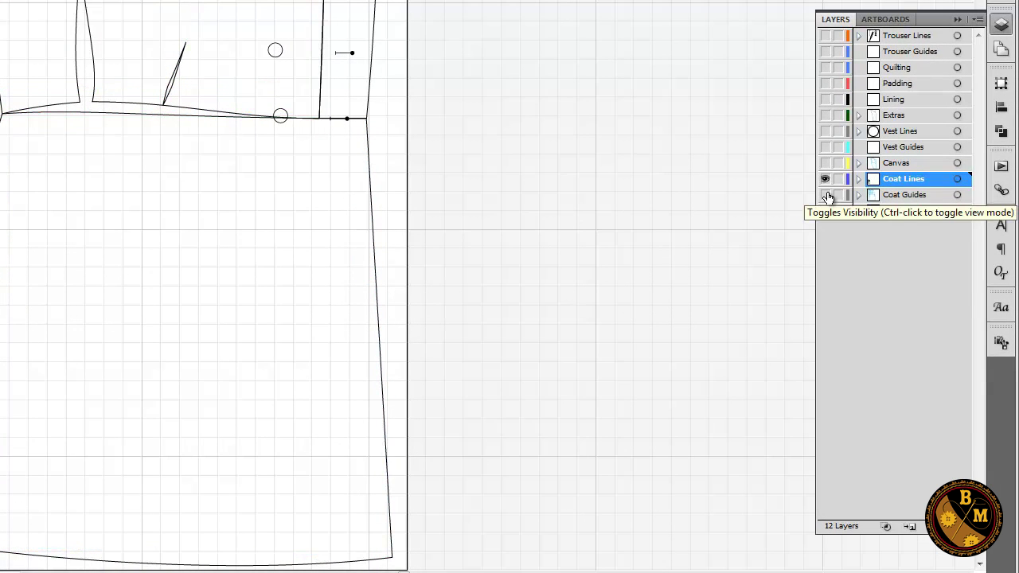
{"action": "left_click", "coordinate": [825, 195]}
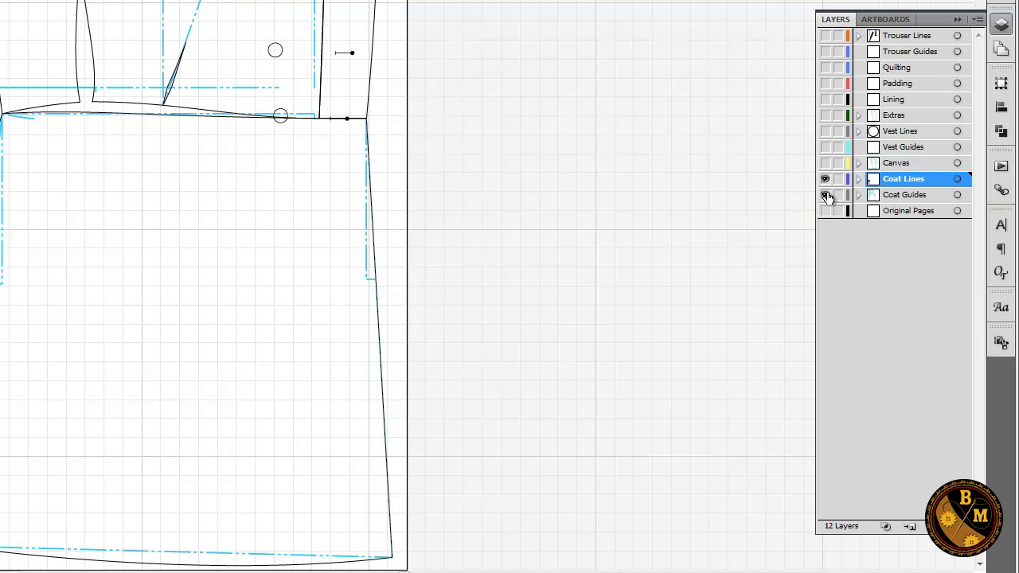
{"action": "left_click_drag", "start_coordinate": [187, 278], "coordinate": [193, 169]}
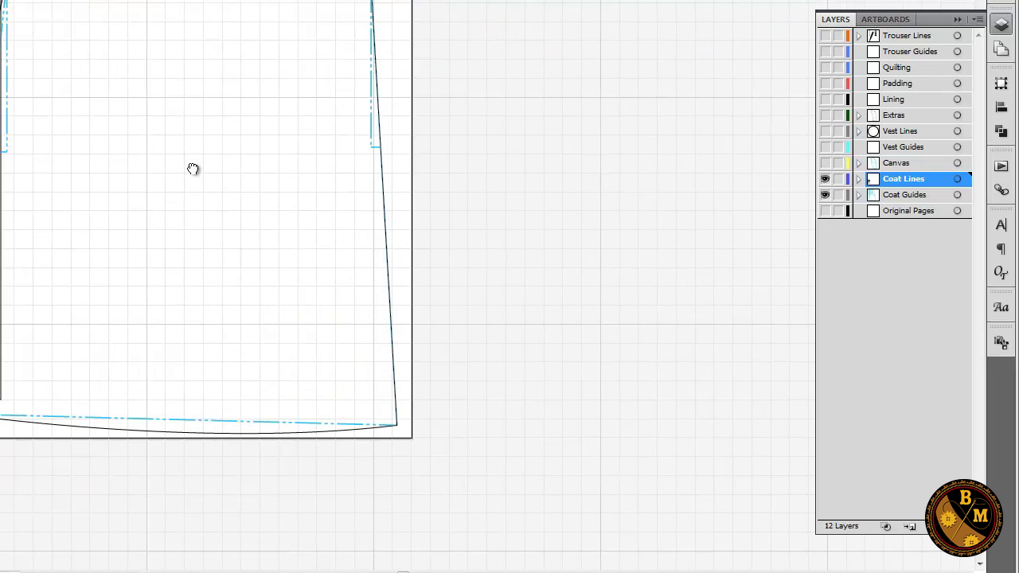
{"action": "left_click_drag", "start_coordinate": [193, 169], "coordinate": [216, 275]}
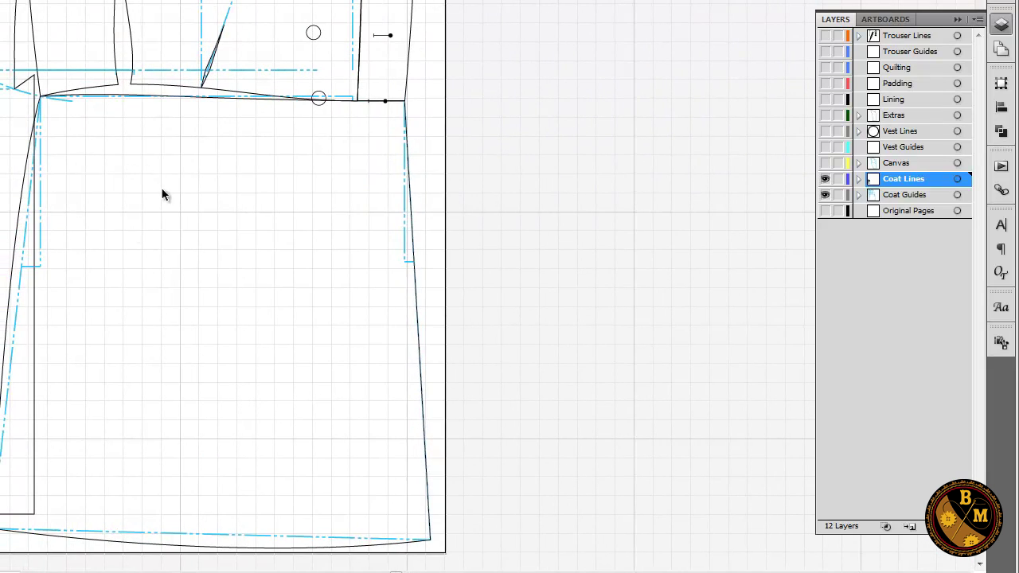
{"action": "left_click_drag", "start_coordinate": [203, 250], "coordinate": [236, 228]}
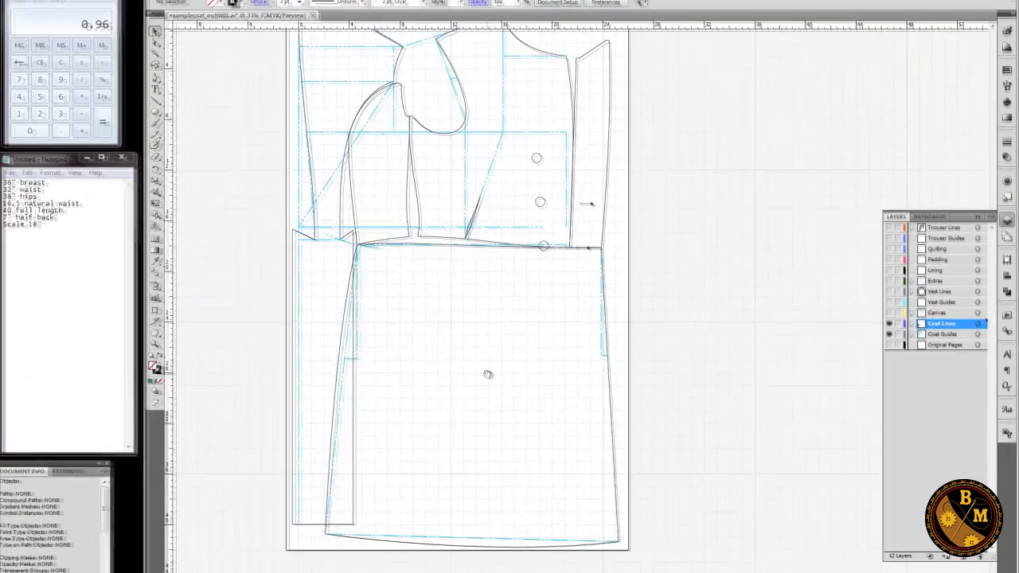
{"action": "left_click_drag", "start_coordinate": [489, 375], "coordinate": [495, 395]}
{"action": "left_click", "coordinate": [160, 335]}
{"action": "left_click_drag", "start_coordinate": [383, 346], "coordinate": [500, 355]}
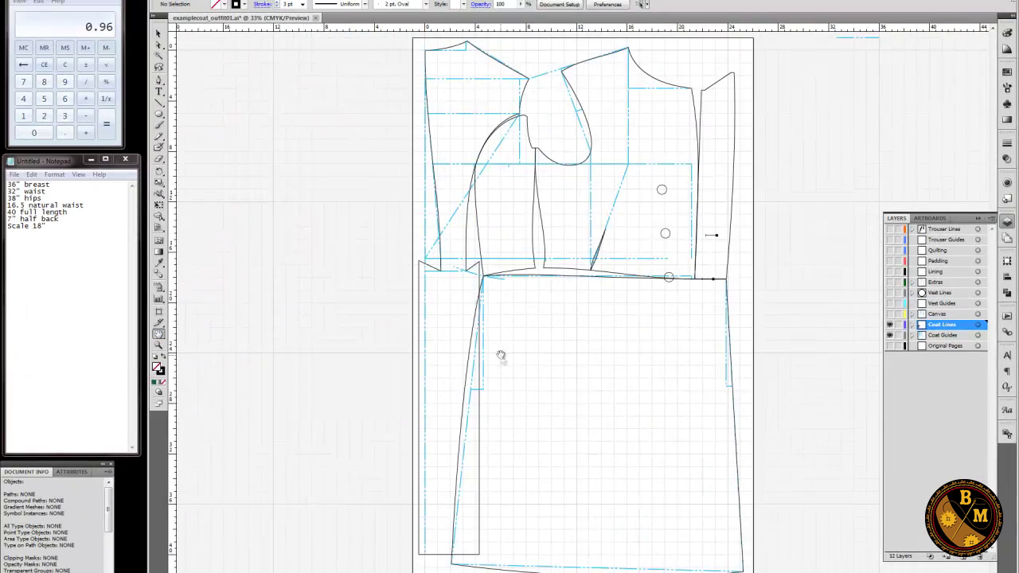
{"action": "key", "text": "v"}
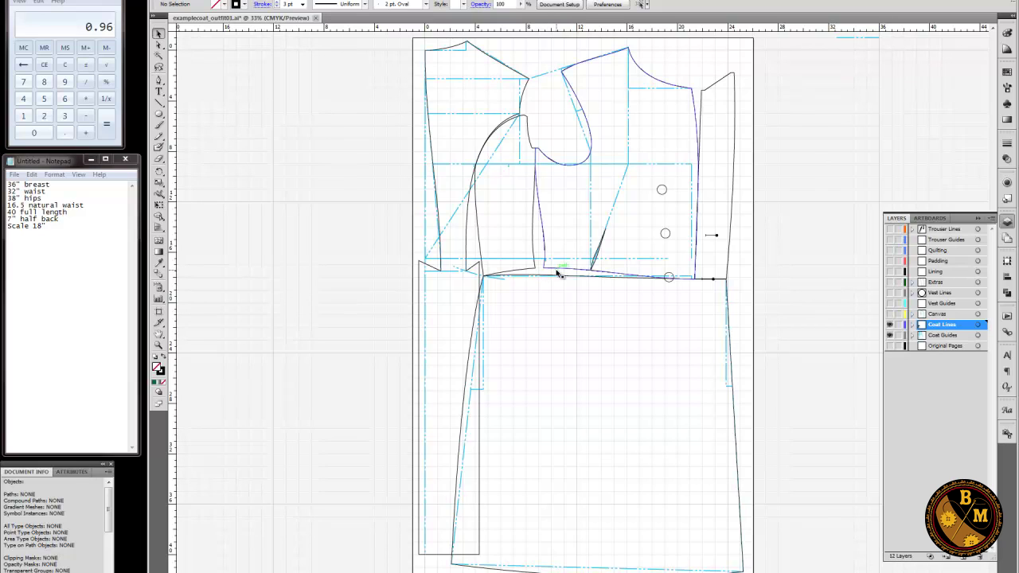
{"action": "left_click", "coordinate": [160, 47]}
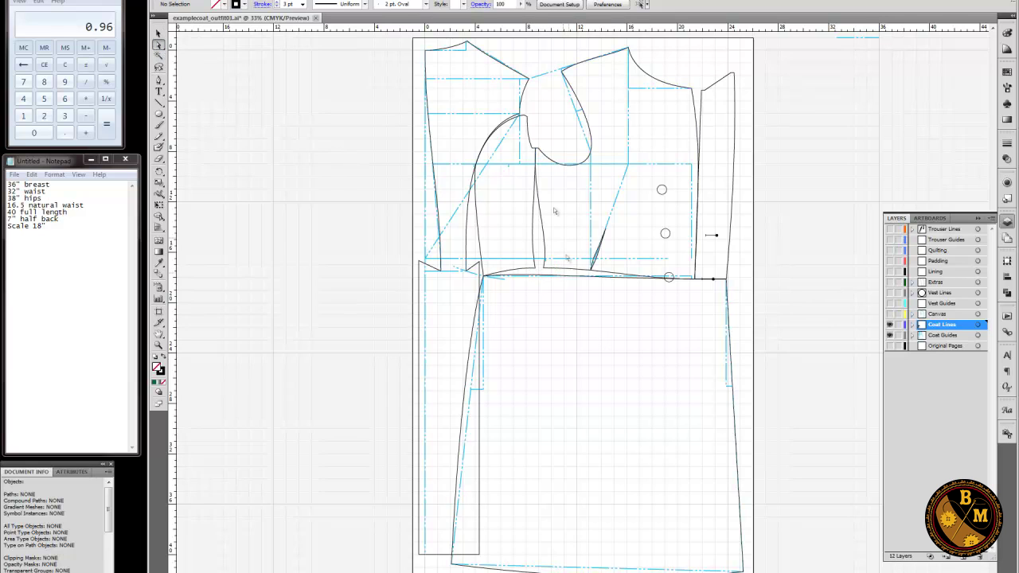